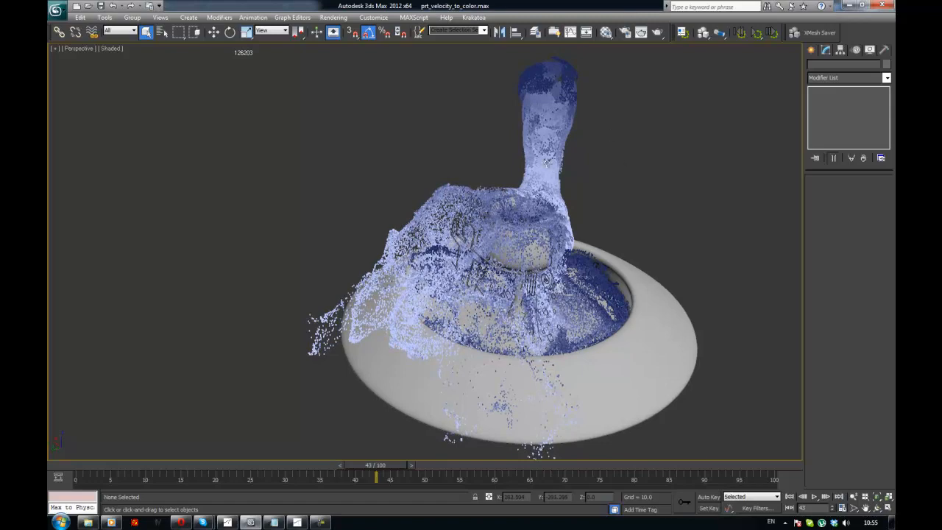
{"action": "middle_click_drag", "start_coordinate": [547, 163], "coordinate": [620, 157]}
{"action": "left_click", "coordinate": [571, 169]}
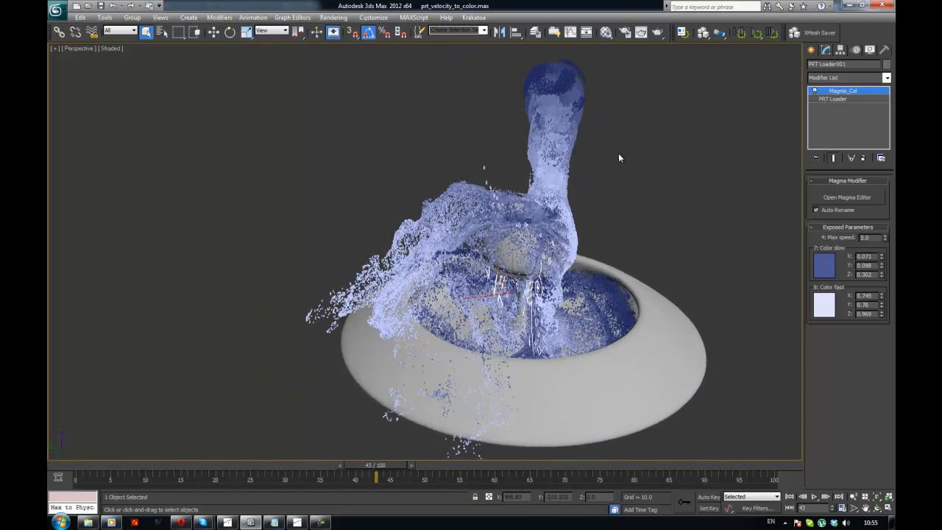
{"action": "left_click", "coordinate": [618, 154]}
{"action": "scroll", "coordinate": [618, 154], "scroll_direction": "down", "scroll_amount": 2}
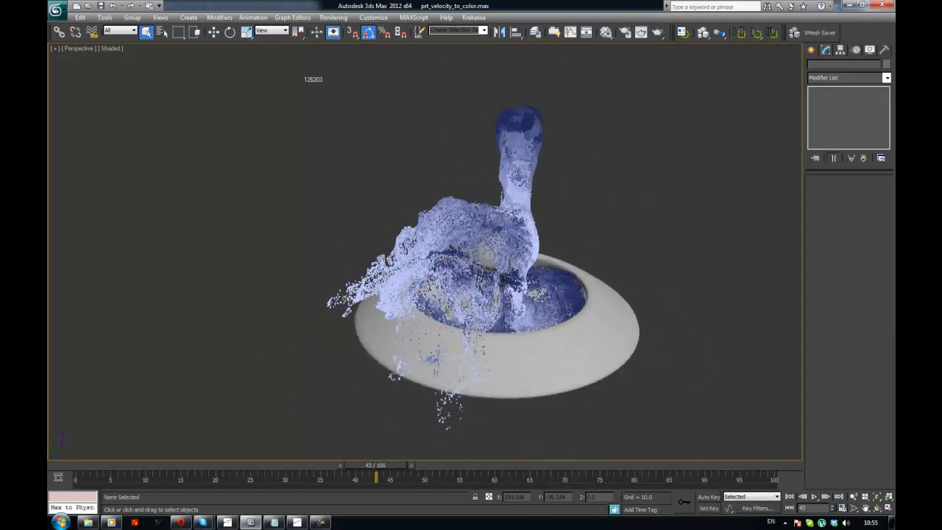
Step: Create a Frost object in the empty space beside the bowl and show its modifiable parameters
{"action": "middle_click_drag", "start_coordinate": [599, 219], "coordinate": [490, 233]}
{"action": "key", "text": "Tab"}
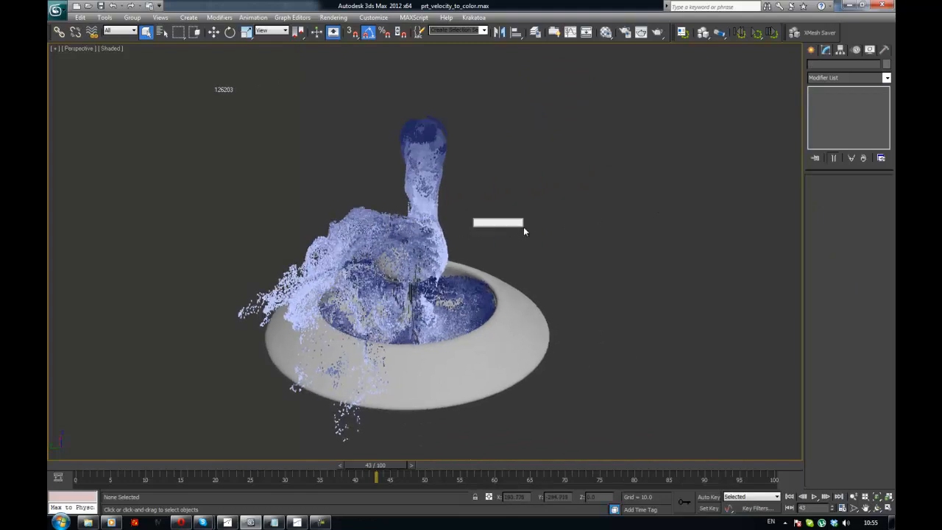
{"action": "type", "text": "fr"}
{"action": "key", "text": "Return"}
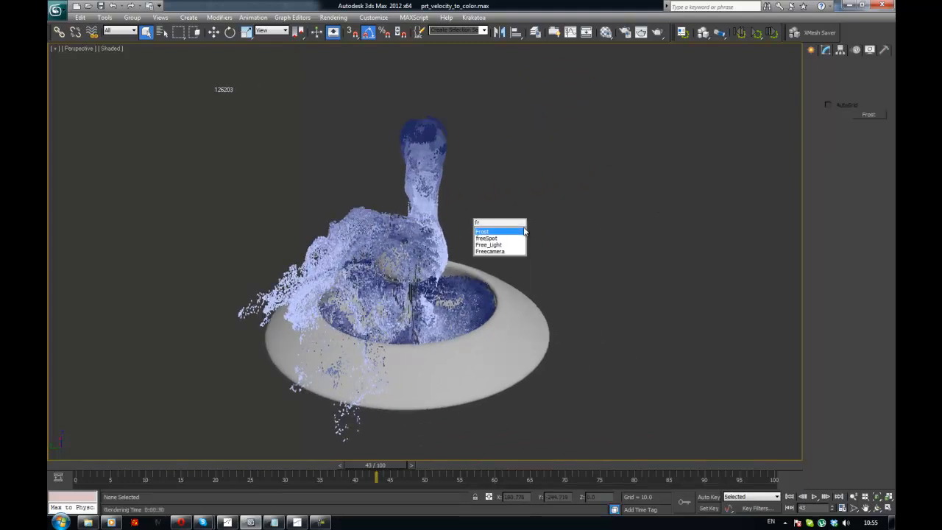
{"action": "left_click", "coordinate": [664, 241]}
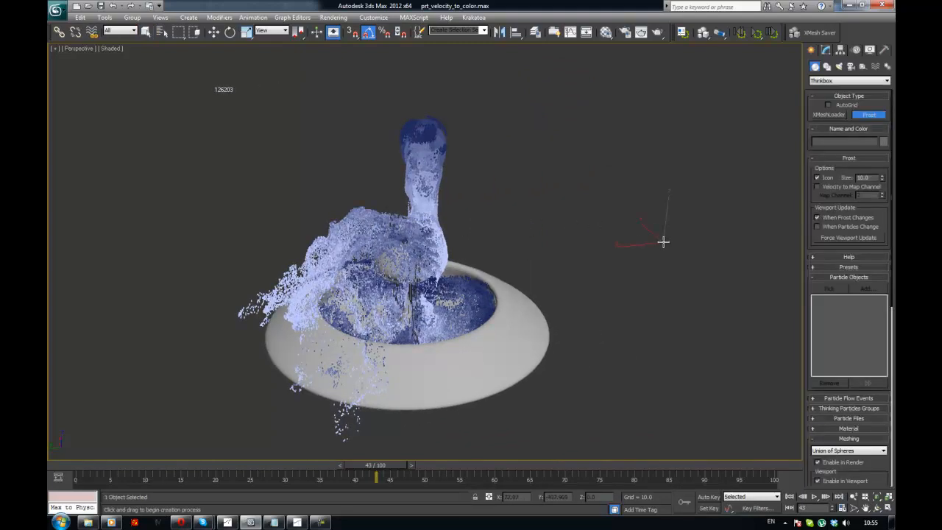
{"action": "right_click", "coordinate": [688, 197]}
{"action": "left_click", "coordinate": [827, 52]}
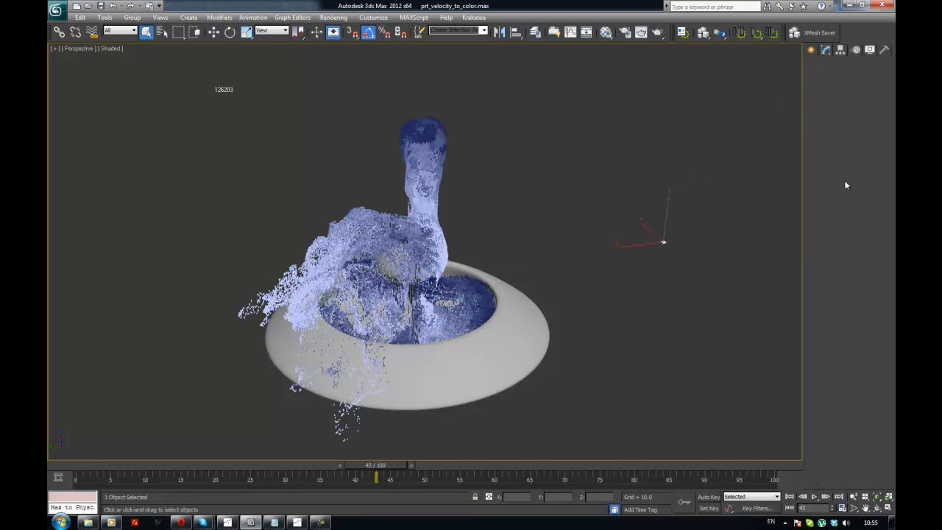
Step: Pick the blue particle system PRT Loader001 as the Frost object's particle source
{"action": "scroll", "coordinate": [834, 204], "scroll_direction": "up", "scroll_amount": 5}
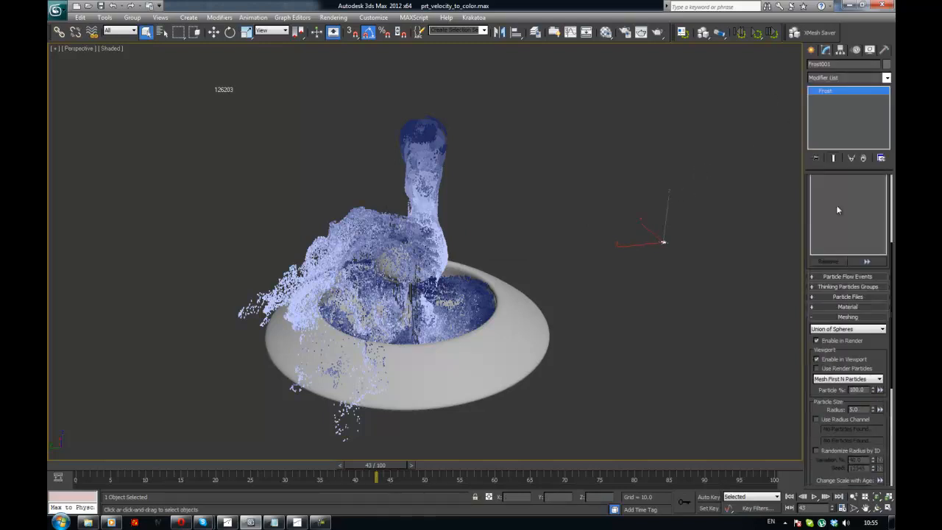
{"action": "left_click", "coordinate": [828, 182]}
{"action": "left_click", "coordinate": [410, 160]}
{"action": "key", "text": "w"}
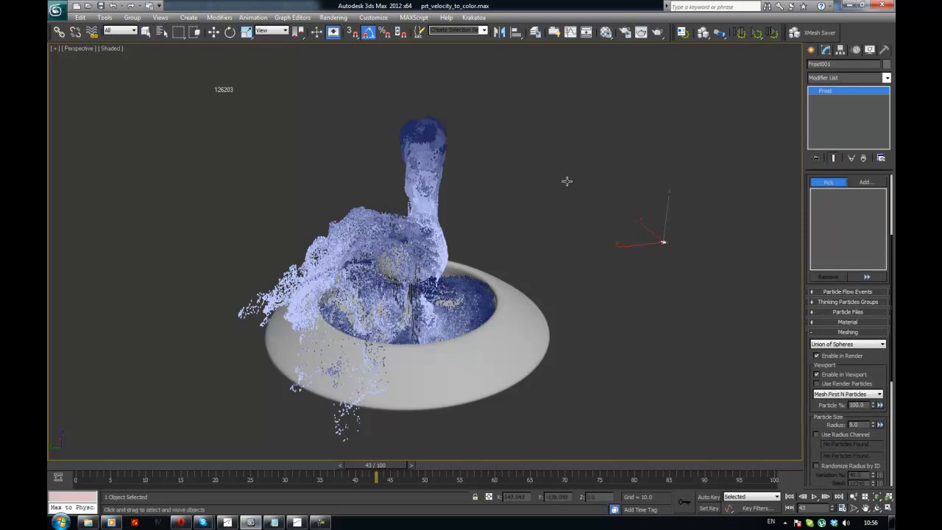
{"action": "scroll", "coordinate": [506, 191], "scroll_direction": "up", "scroll_amount": 2}
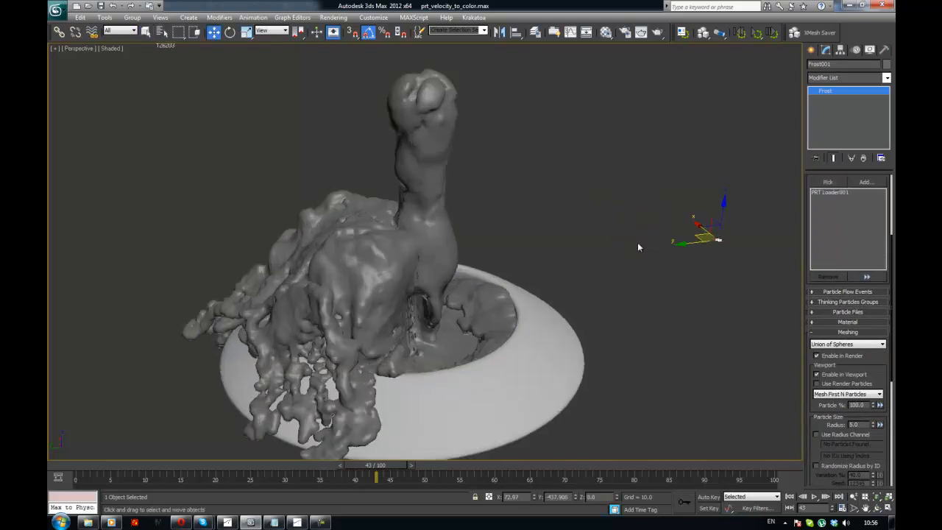
Step: Check the Frost object's motion blur mode options and keep Frame Velocity Offset
{"action": "scroll", "coordinate": [808, 285], "scroll_direction": "down", "scroll_amount": 3}
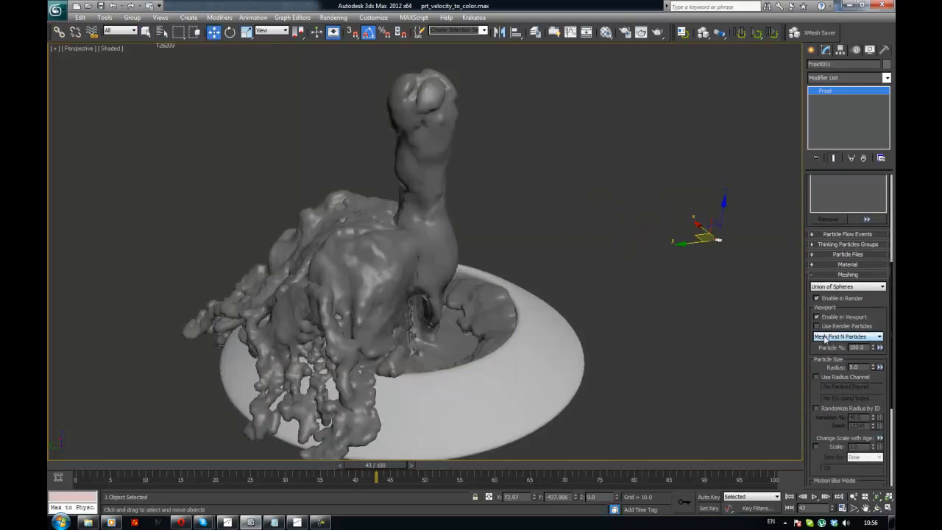
{"action": "scroll", "coordinate": [825, 339], "scroll_direction": "down", "scroll_amount": 8}
{"action": "left_click", "coordinate": [847, 330]}
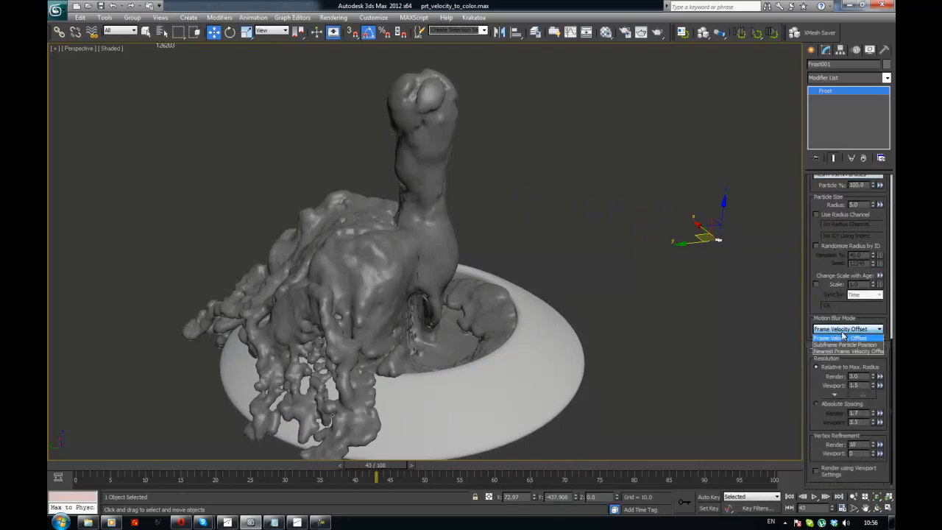
{"action": "left_click", "coordinate": [843, 337]}
Step: Switch the Frost meshing method to Zhu/Bridson
{"action": "scroll", "coordinate": [831, 312], "scroll_direction": "up", "scroll_amount": 5}
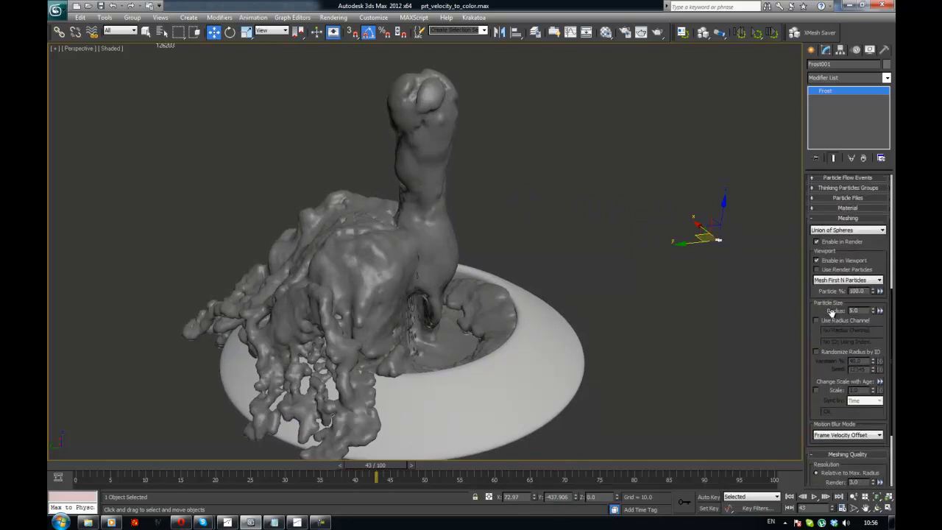
{"action": "left_click", "coordinate": [828, 231]}
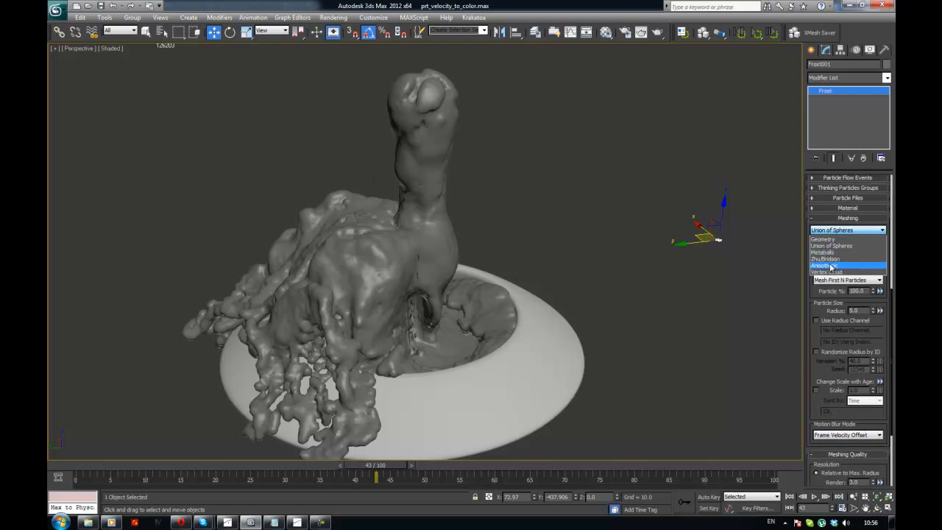
{"action": "left_click", "coordinate": [830, 259]}
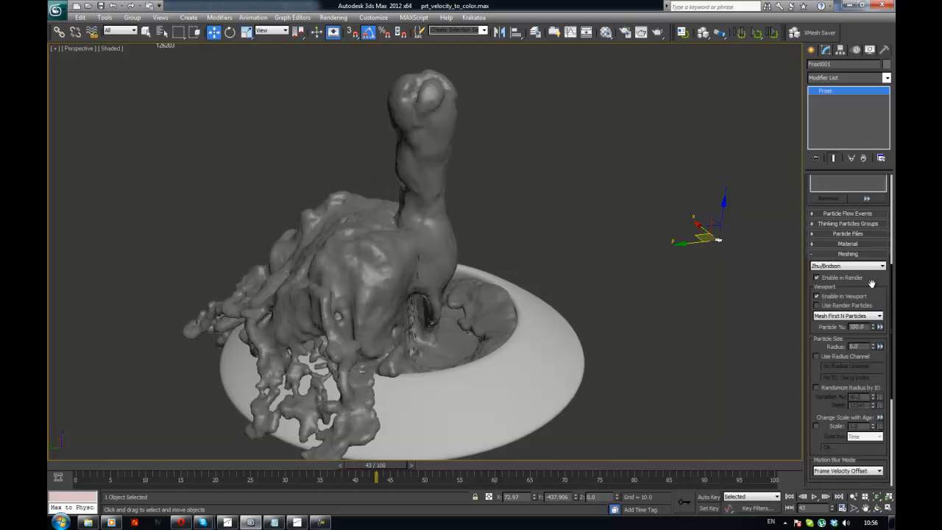
{"action": "left_click_drag", "start_coordinate": [872, 284], "coordinate": [874, 407]}
{"action": "scroll", "coordinate": [855, 317], "scroll_direction": "up", "scroll_amount": 1}
{"action": "scroll", "coordinate": [856, 318], "scroll_direction": "down", "scroll_amount": 3}
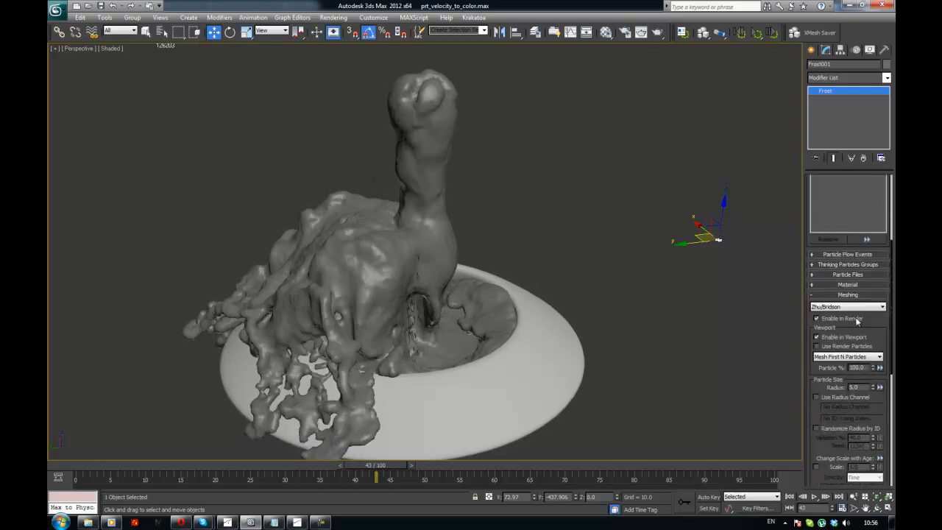
Step: Set the Frost icon size to 200 and the particle radius to 3.0
{"action": "scroll", "coordinate": [856, 320], "scroll_direction": "up", "scroll_amount": 4}
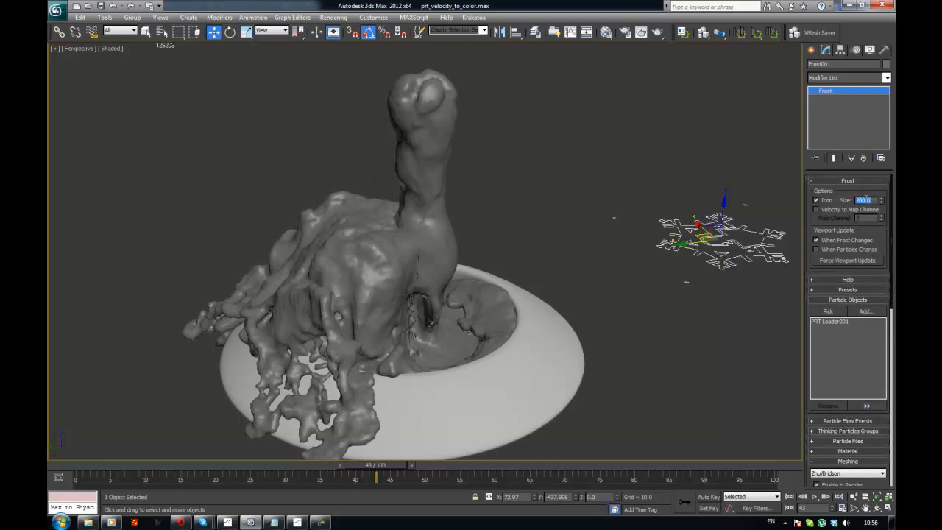
{"action": "scroll", "coordinate": [856, 223], "scroll_direction": "down", "scroll_amount": 5}
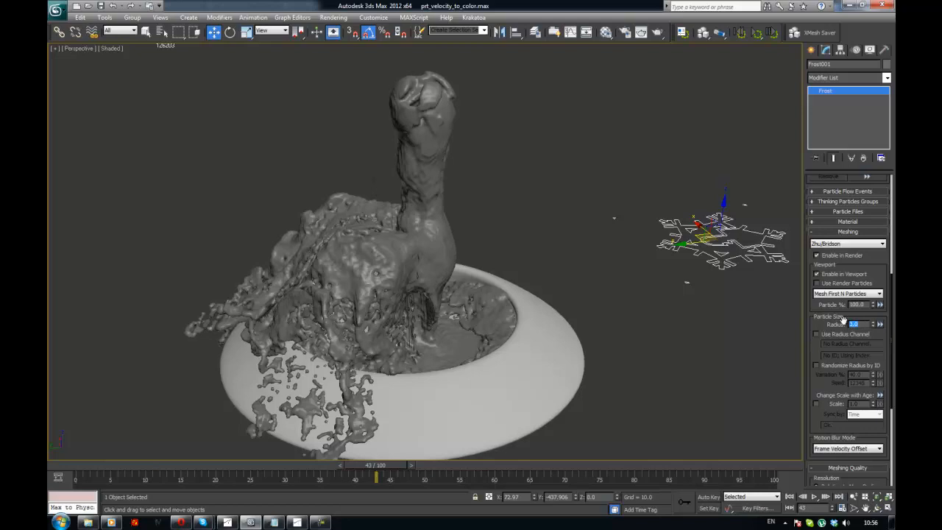
Step: Set the Zhu/Bridson blend radius to 2.5 and inspect the resulting fluid mesh from another angle
{"action": "scroll", "coordinate": [843, 318], "scroll_direction": "down", "scroll_amount": 4}
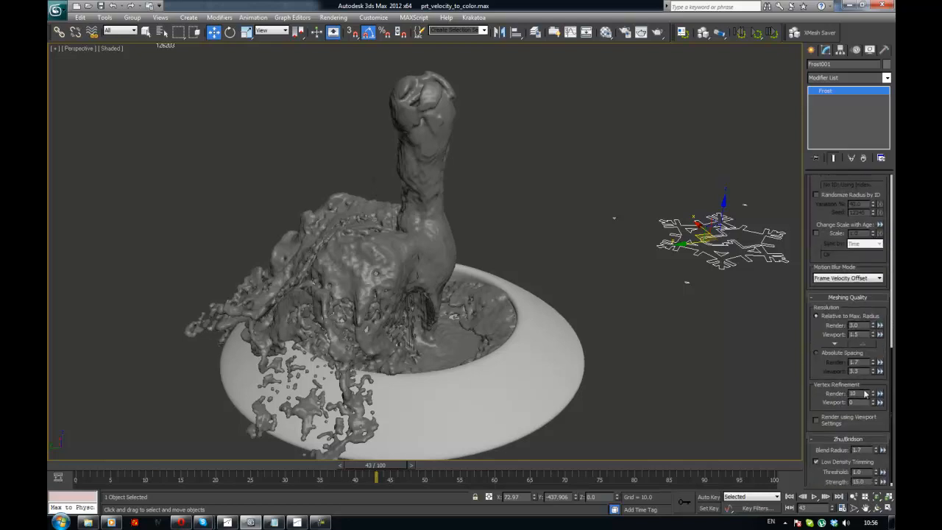
{"action": "scroll", "coordinate": [865, 394], "scroll_direction": "down", "scroll_amount": 1}
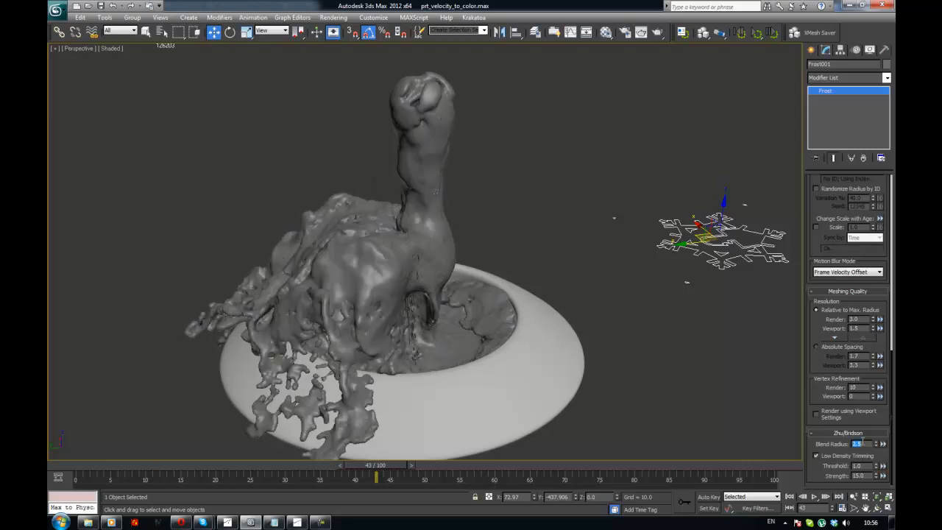
{"action": "middle_click_drag", "start_coordinate": [556, 345], "coordinate": [533, 353], "text": "alt"}
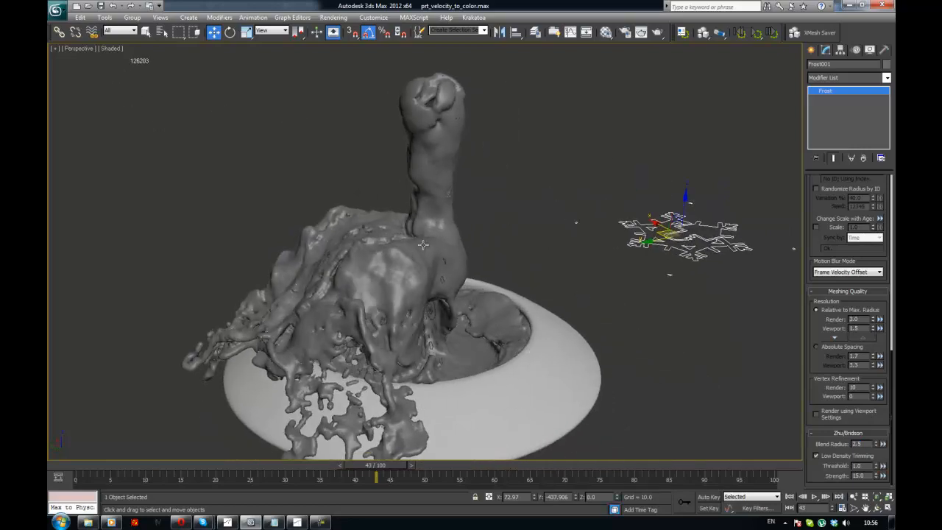
{"action": "middle_click_drag", "start_coordinate": [423, 244], "coordinate": [428, 246], "text": "alt"}
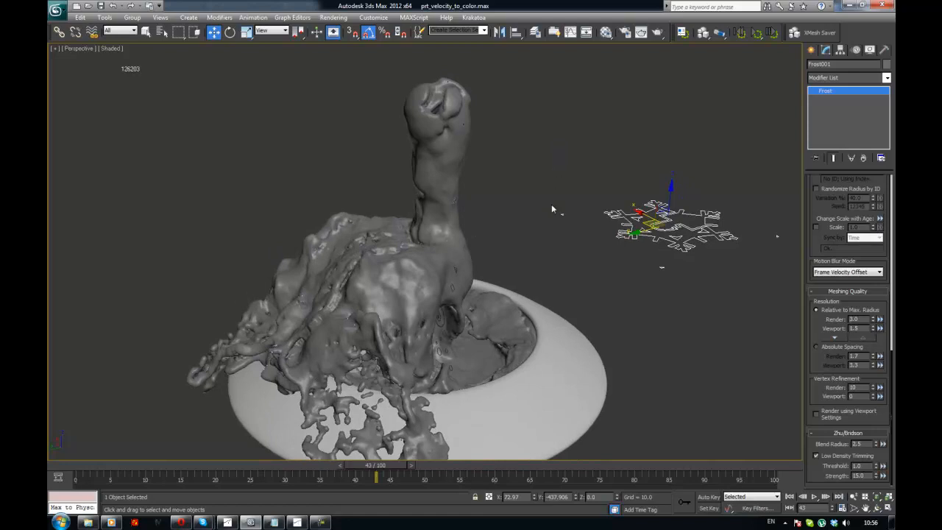
{"action": "middle_click_drag", "start_coordinate": [542, 199], "coordinate": [603, 184]}
Step: Select the Frost object by its icon and add it to the Frost layer
{"action": "left_click", "coordinate": [549, 155]}
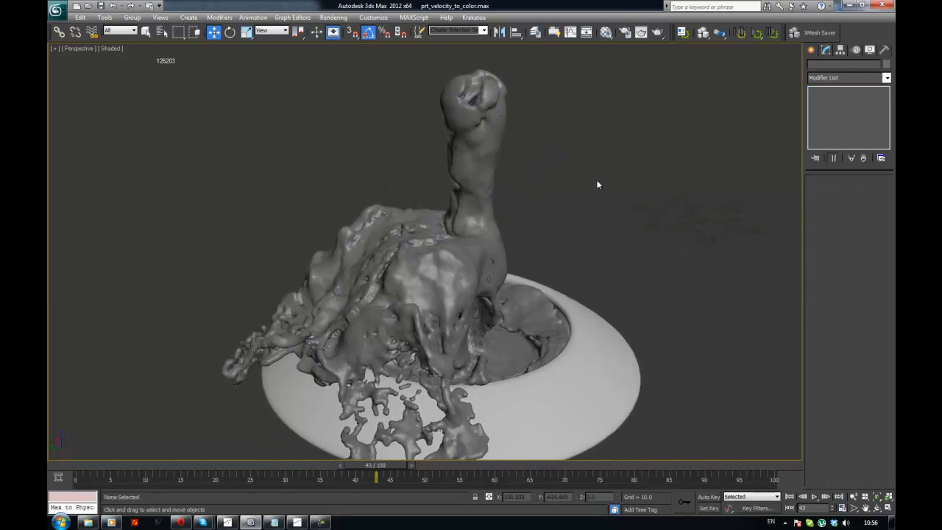
{"action": "key", "text": "l"}
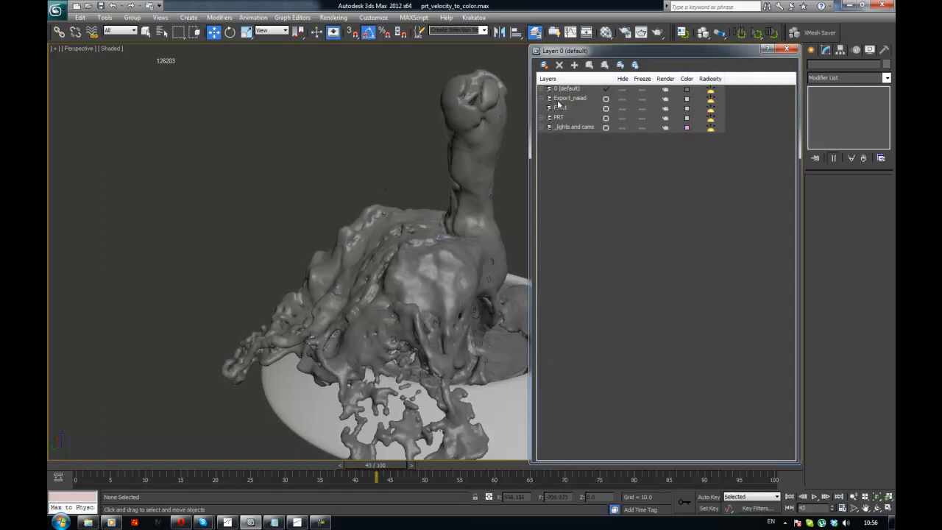
{"action": "middle_click_drag", "start_coordinate": [338, 174], "coordinate": [361, 169]}
{"action": "left_click_drag", "start_coordinate": [366, 163], "coordinate": [463, 225]}
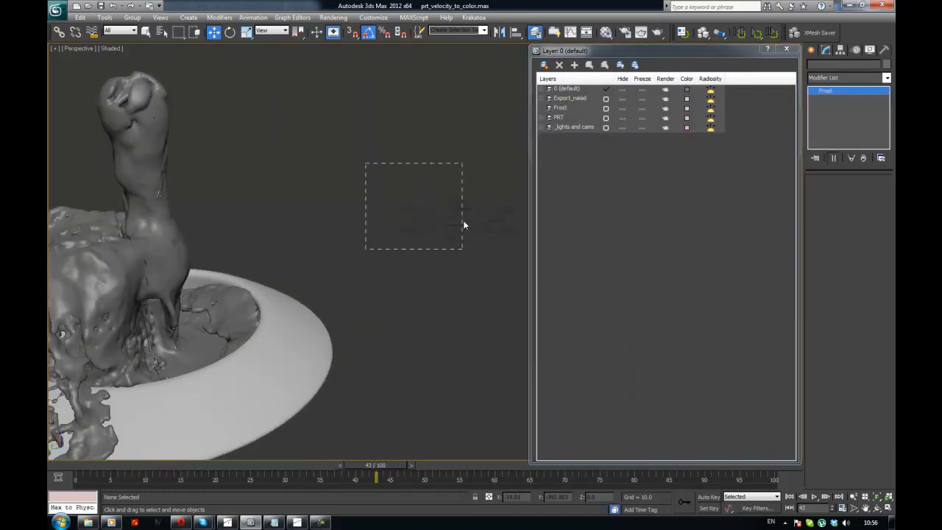
{"action": "left_click", "coordinate": [565, 110]}
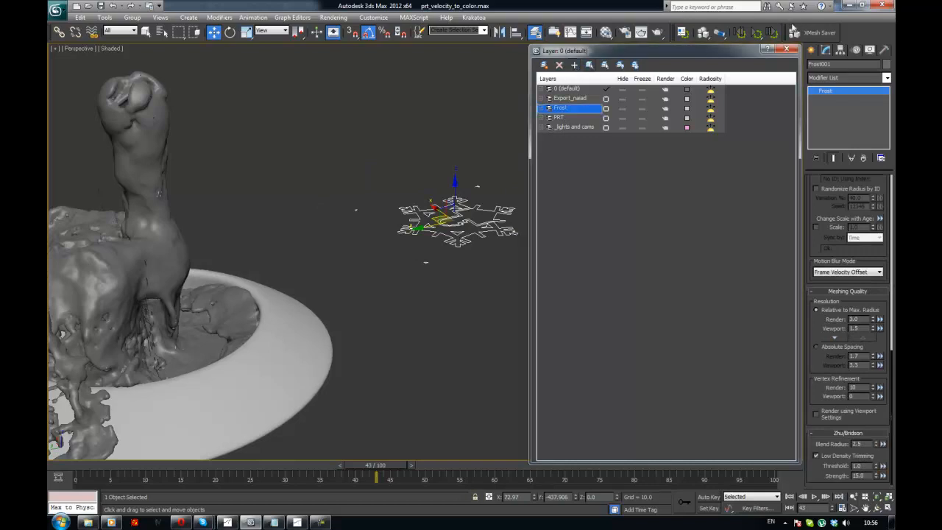
{"action": "left_click", "coordinate": [787, 50]}
Step: Deselect the Frost object, check the render setup and render the perspective view of the meshed fluid at frame 43
{"action": "middle_click_drag", "start_coordinate": [476, 184], "coordinate": [542, 182]}
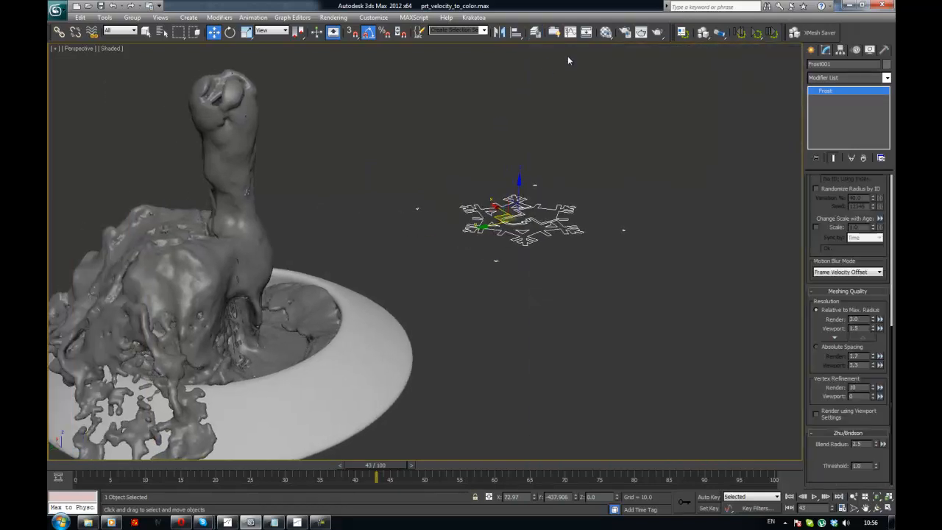
{"action": "key", "text": "Delete"}
{"action": "middle_click_drag", "start_coordinate": [457, 167], "coordinate": [542, 163]}
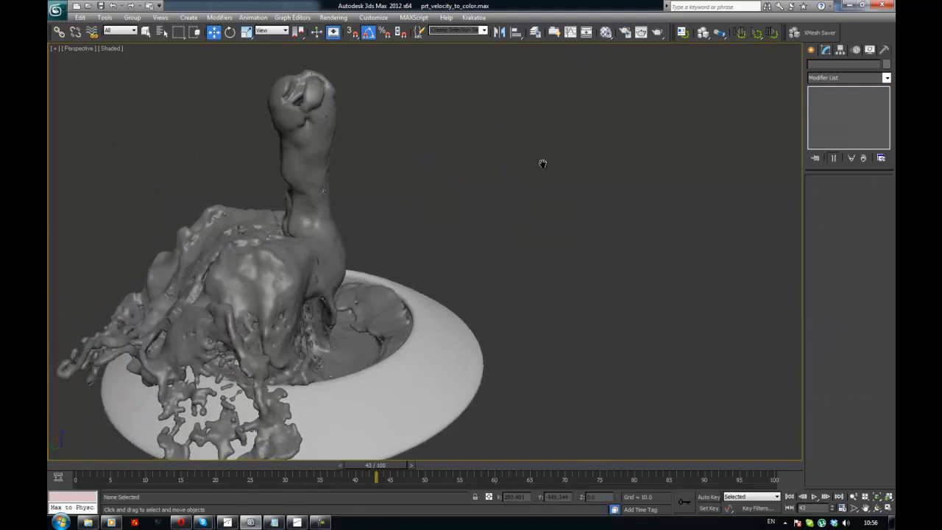
{"action": "middle_click_drag", "start_coordinate": [491, 137], "coordinate": [532, 181]}
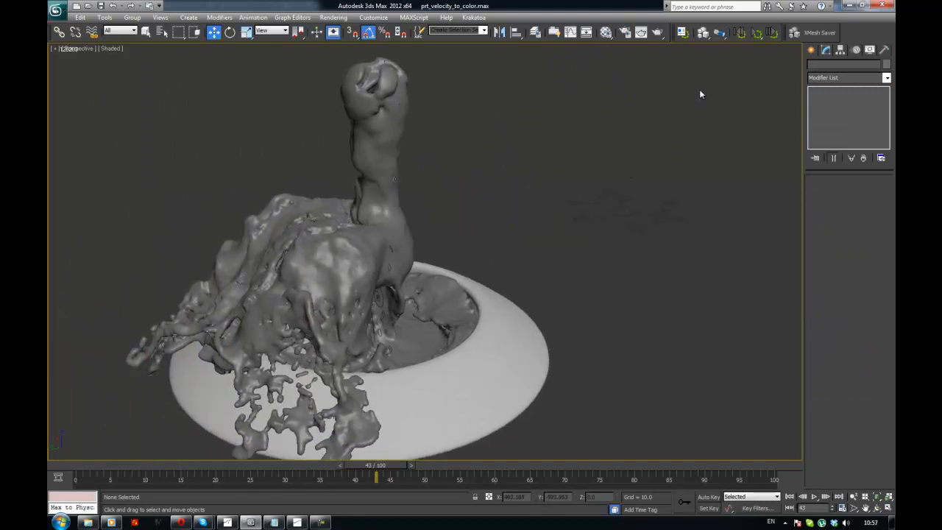
{"action": "key", "text": "F10"}
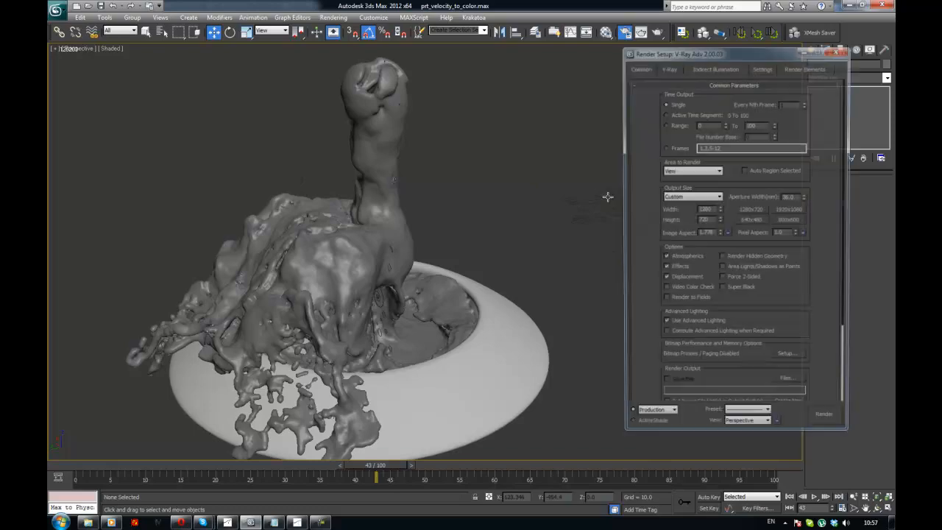
{"action": "key", "text": "F10"}
{"action": "key", "text": "F9"}
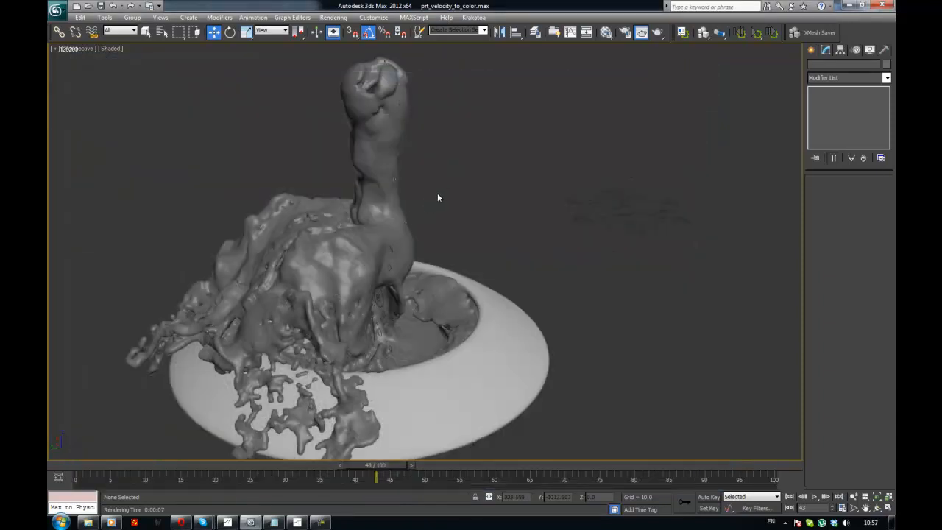
Step: Hide the Frost layer and identify the PRT Loader particles in the viewport, leaving nothing selected
{"action": "mouse_move", "coordinate": [448, 199]}
{"action": "middle_mouse_down"}
{"action": "mouse_move", "coordinate": [484, 199]}
{"action": "mouse_move", "coordinate": [474, 225]}
{"action": "middle_mouse_up"}
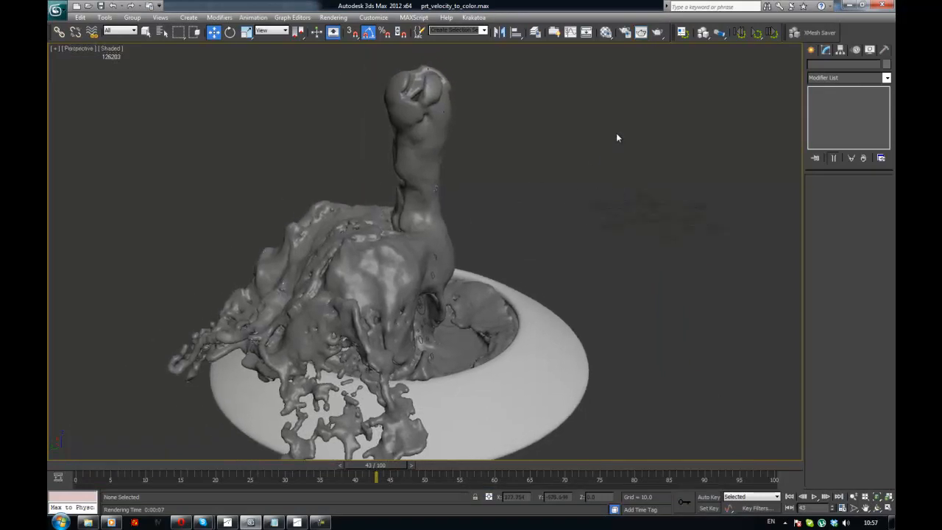
{"action": "key", "text": "l"}
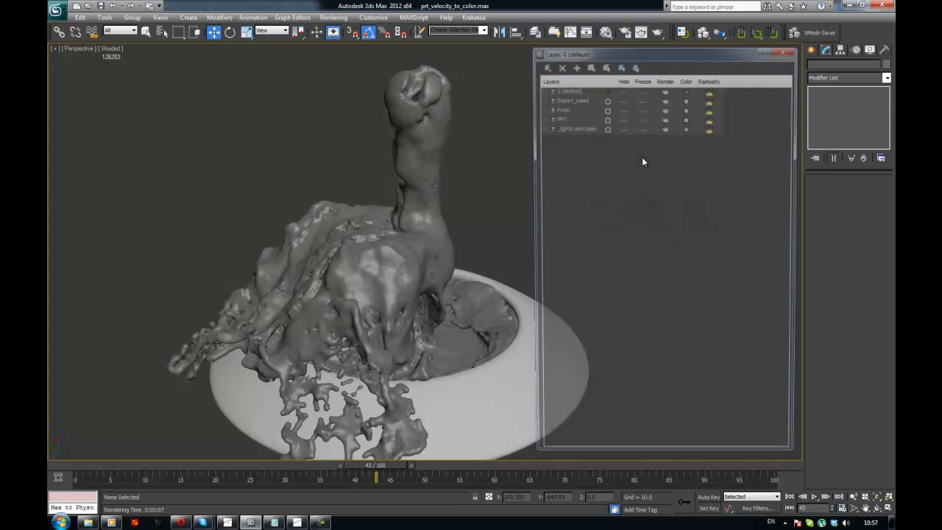
{"action": "left_click", "coordinate": [563, 118]}
{"action": "left_click", "coordinate": [622, 108]}
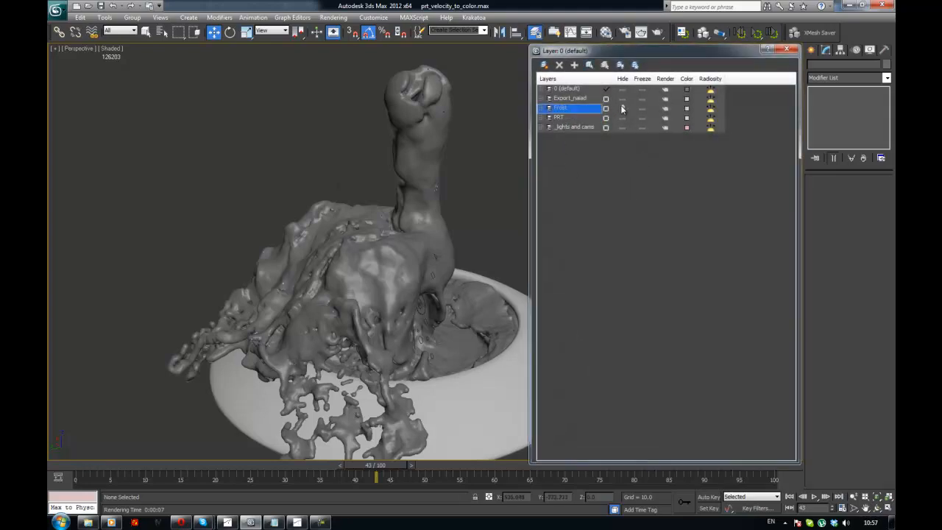
{"action": "key", "text": "l"}
{"action": "left_click", "coordinate": [437, 125]}
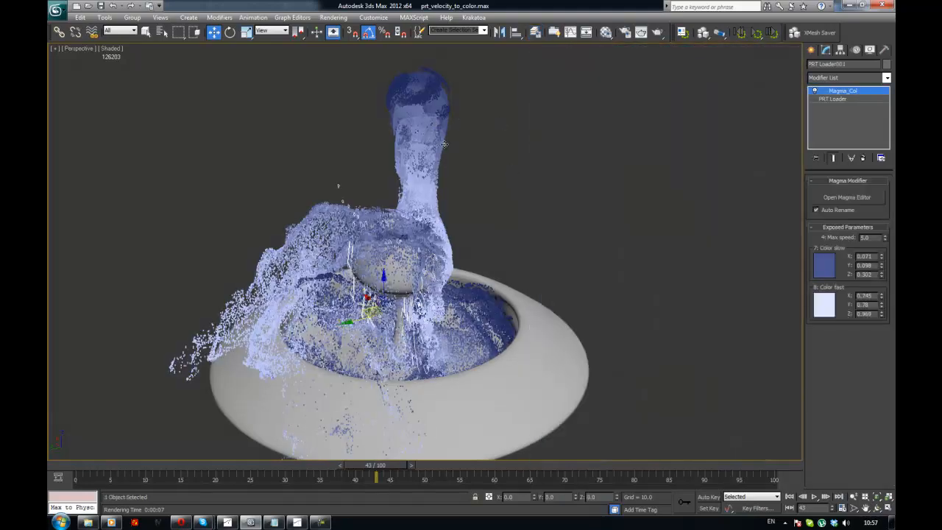
{"action": "left_click", "coordinate": [313, 121]}
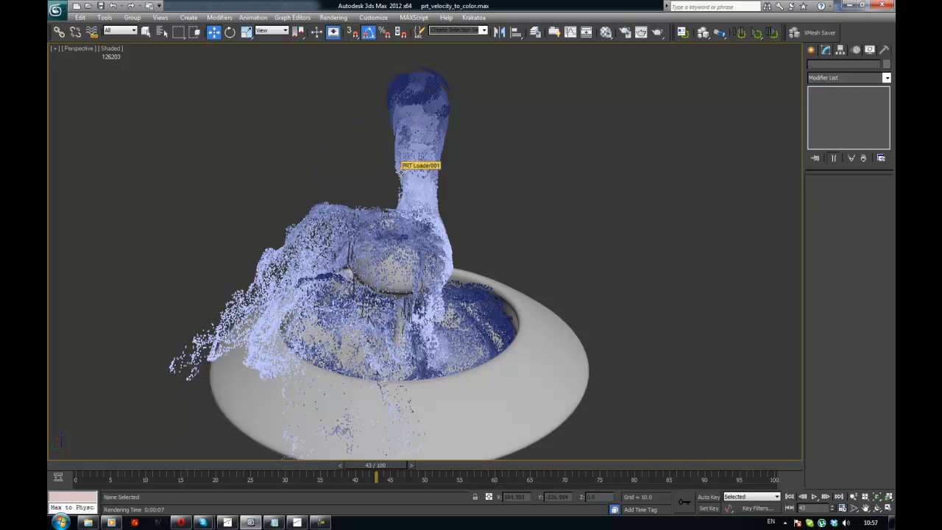
Step: Unhide the Frost layer, select its Frost object and review the object's meshing and particle source parameters
{"action": "key", "text": "l"}
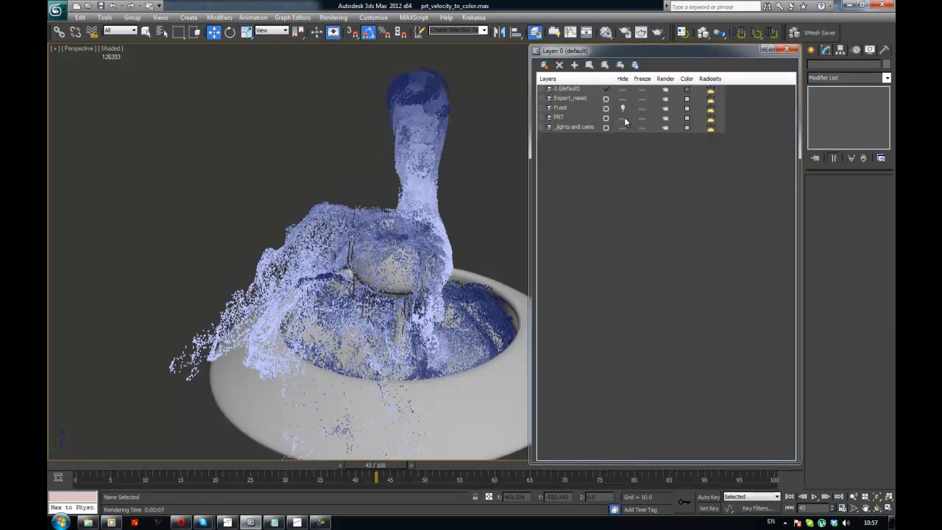
{"action": "left_click", "coordinate": [623, 107]}
{"action": "left_click", "coordinate": [589, 64]}
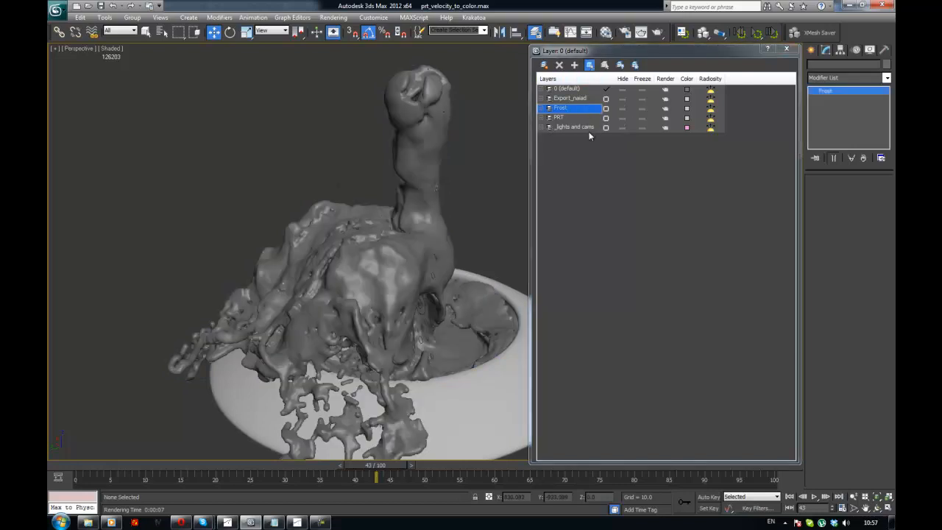
{"action": "key", "text": "l"}
{"action": "left_click_drag", "start_coordinate": [817, 220], "coordinate": [821, 311]}
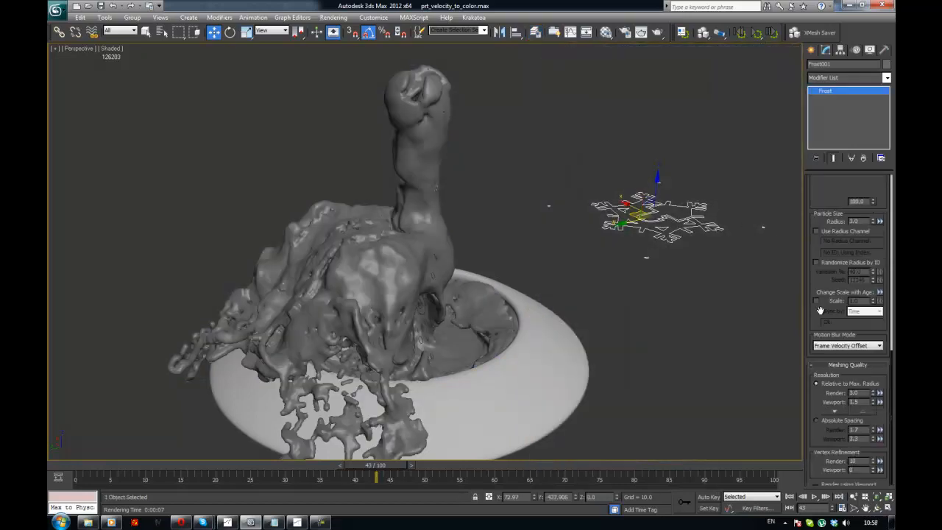
{"action": "scroll", "coordinate": [826, 280], "scroll_direction": "up", "scroll_amount": 5}
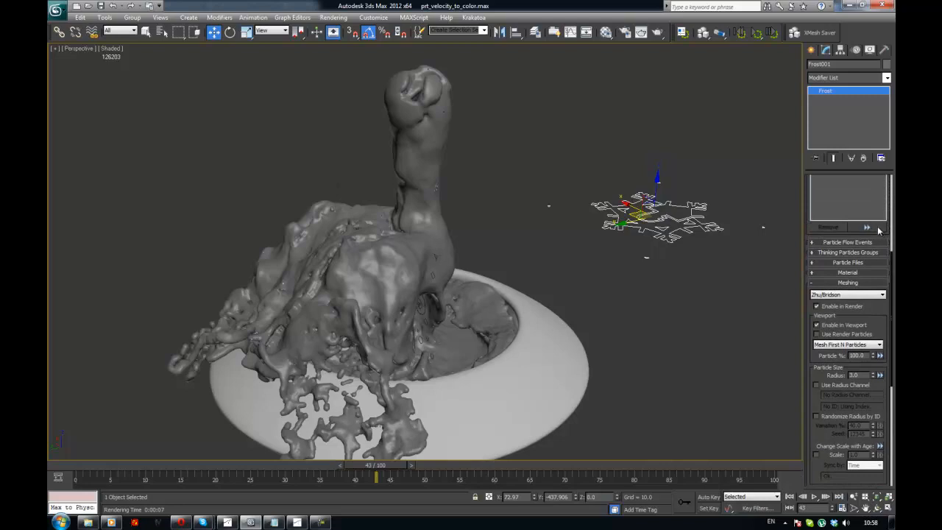
{"action": "scroll", "coordinate": [878, 232], "scroll_direction": "up", "scroll_amount": 5}
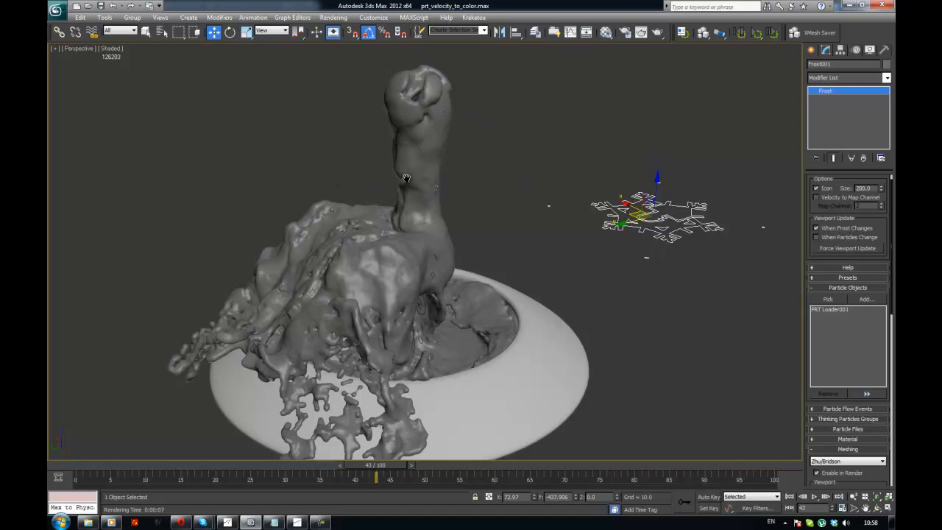
{"action": "mouse_move", "coordinate": [408, 178]}
{"action": "middle_mouse_down", "text": "alt"}
{"action": "mouse_move", "coordinate": [438, 189]}
{"action": "mouse_move", "coordinate": [393, 189]}
{"action": "mouse_move", "coordinate": [421, 189]}
{"action": "middle_mouse_up", "text": "alt"}
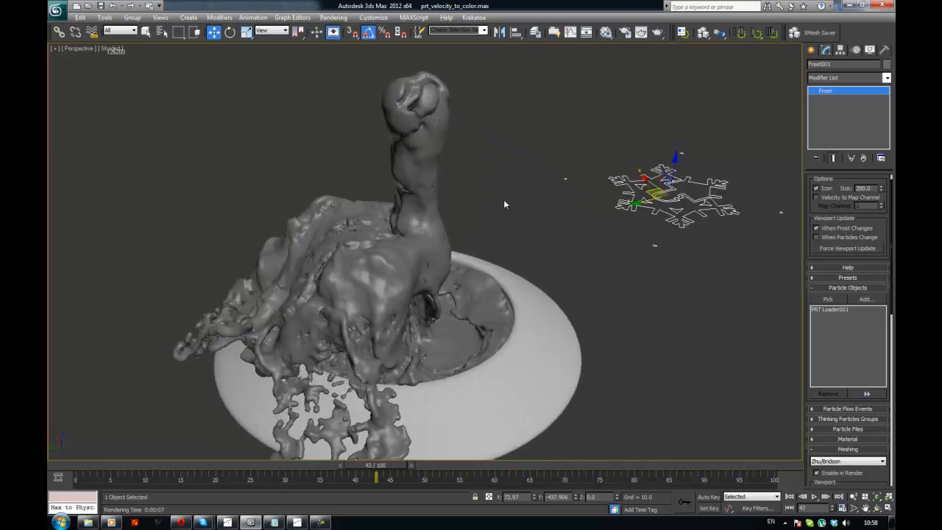
Step: Copy the gray V-Ray material into the third sample slot and rename the copy VC
{"action": "left_click", "coordinate": [605, 33]}
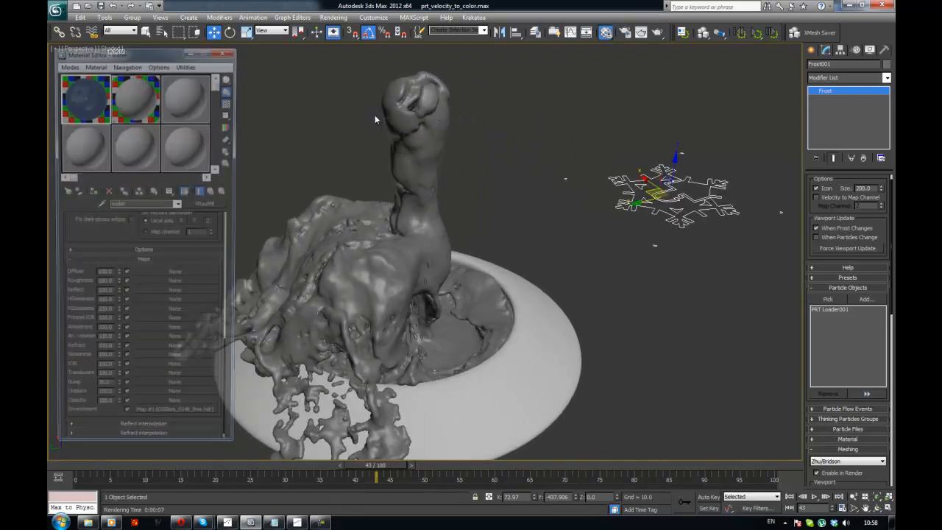
{"action": "left_click", "coordinate": [142, 93]}
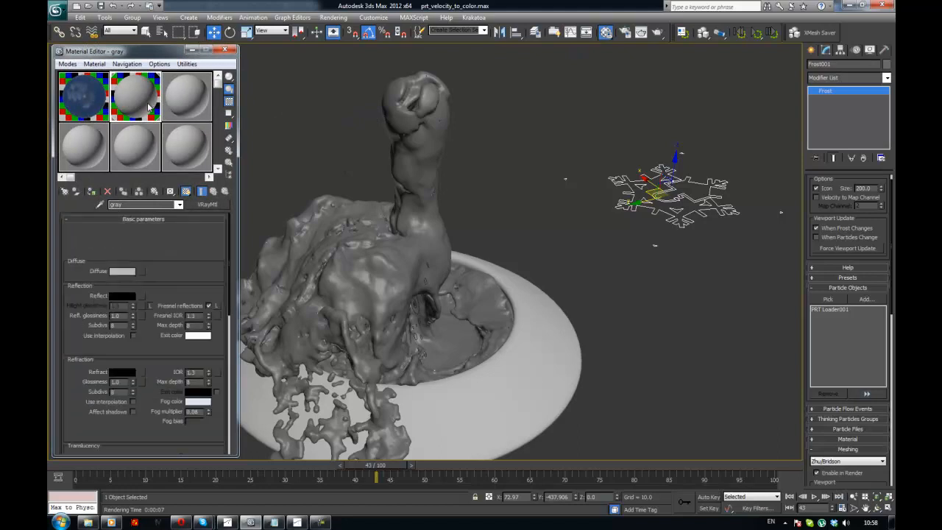
{"action": "left_click", "coordinate": [201, 103]}
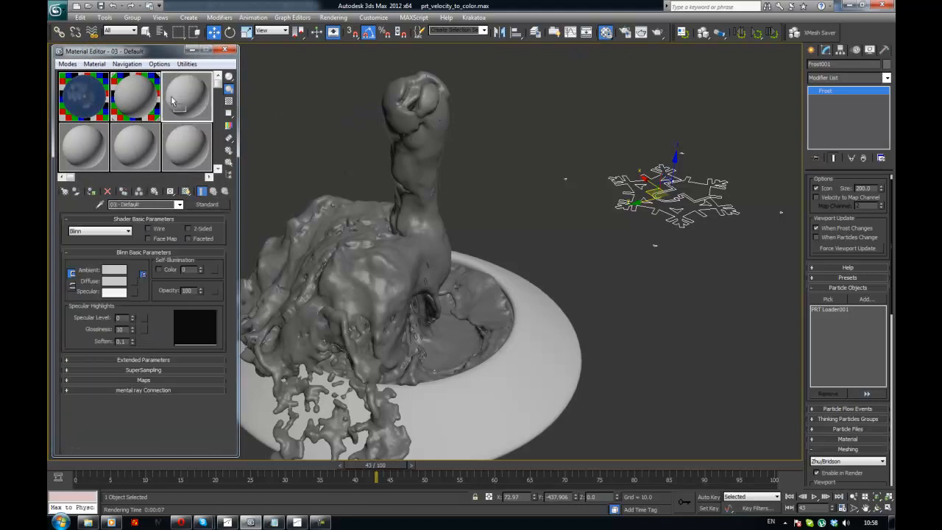
{"action": "left_click", "coordinate": [174, 102]}
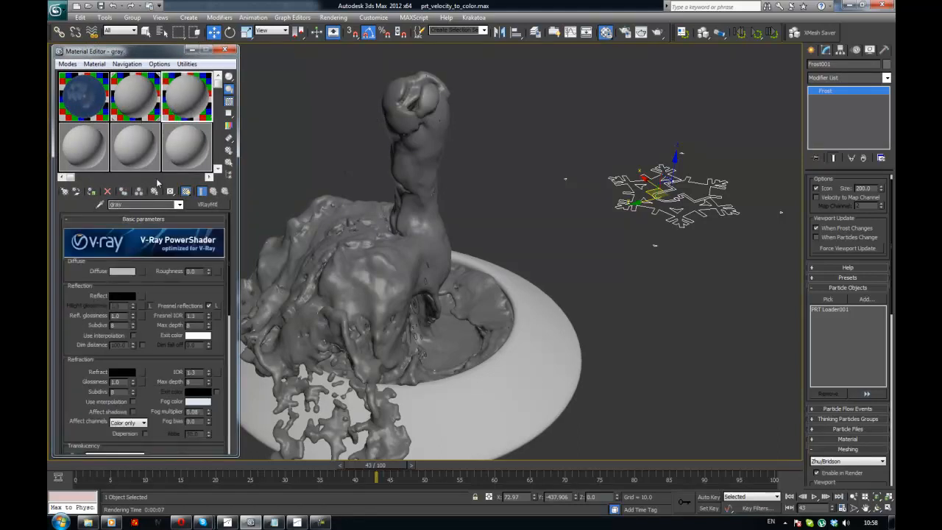
{"action": "type", "text": "VC"}
Step: Assign the VC material to the Frost mesh and hide the PRT layer
{"action": "left_click", "coordinate": [425, 98]}
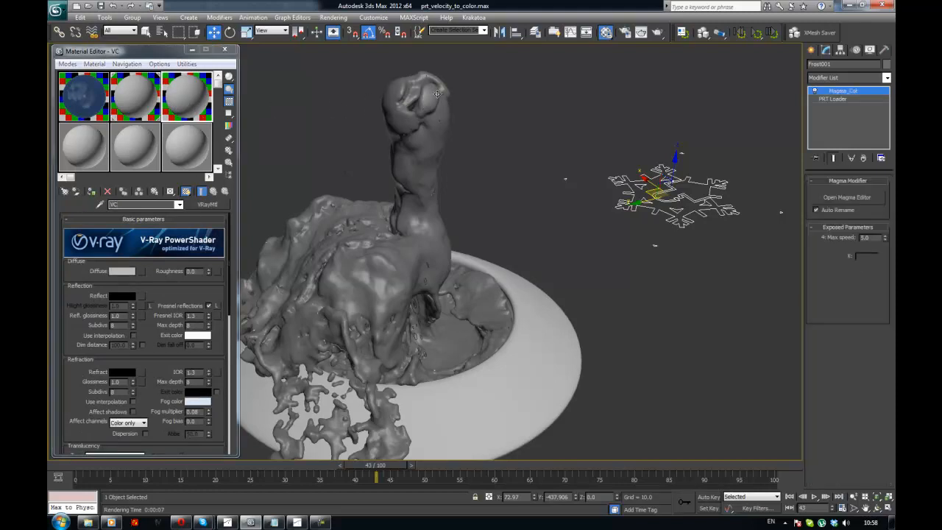
{"action": "left_click", "coordinate": [437, 94]}
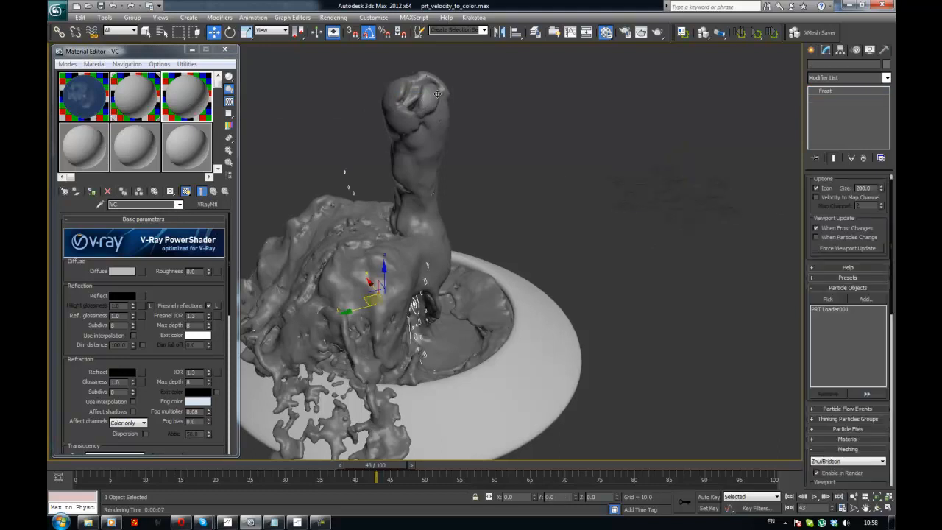
{"action": "left_click", "coordinate": [91, 191]}
{"action": "left_click", "coordinate": [535, 32]}
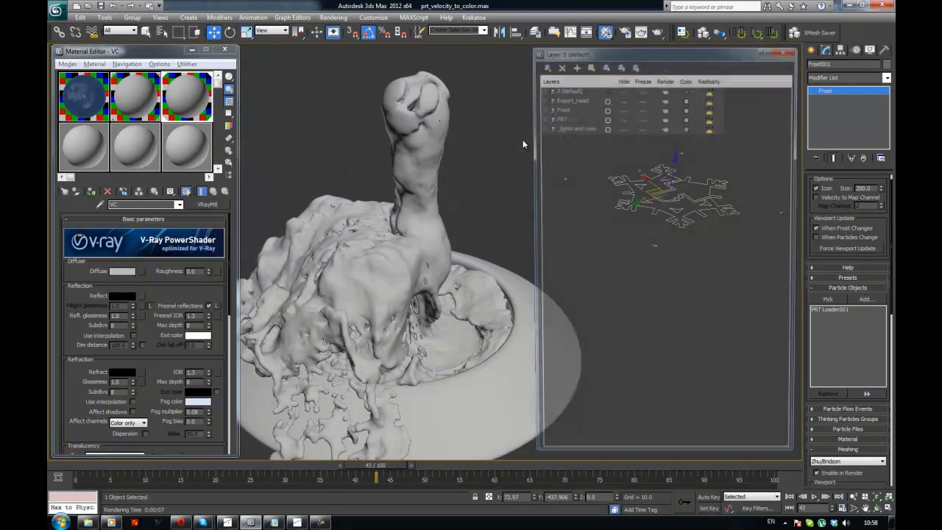
{"action": "left_click", "coordinate": [623, 118]}
{"action": "key", "text": "Escape"}
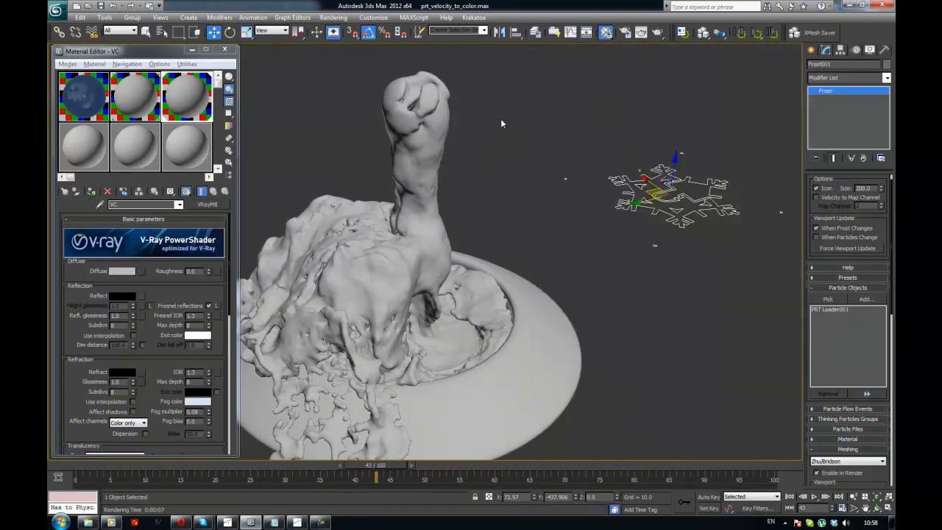
Step: Add a Vertex Color map to the diffuse channel of the VC material
{"action": "left_click", "coordinate": [502, 123]}
{"action": "left_click", "coordinate": [429, 94]}
{"action": "left_click", "coordinate": [352, 125]}
{"action": "left_click", "coordinate": [139, 272]}
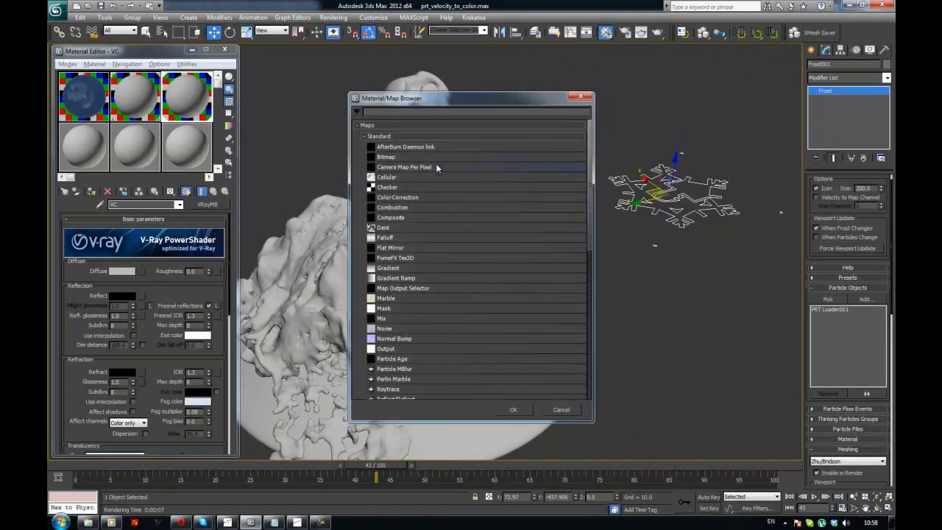
{"action": "type", "text": "vert"}
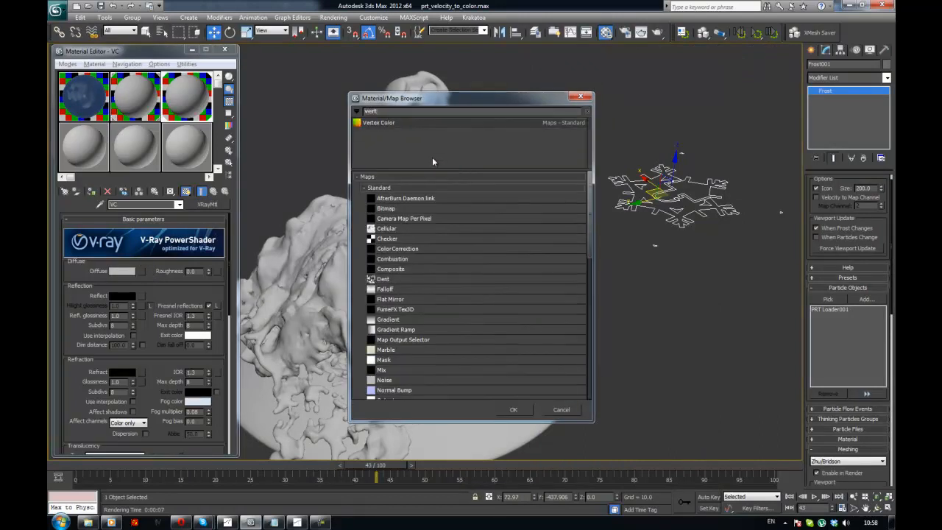
{"action": "double_click", "coordinate": [391, 122]}
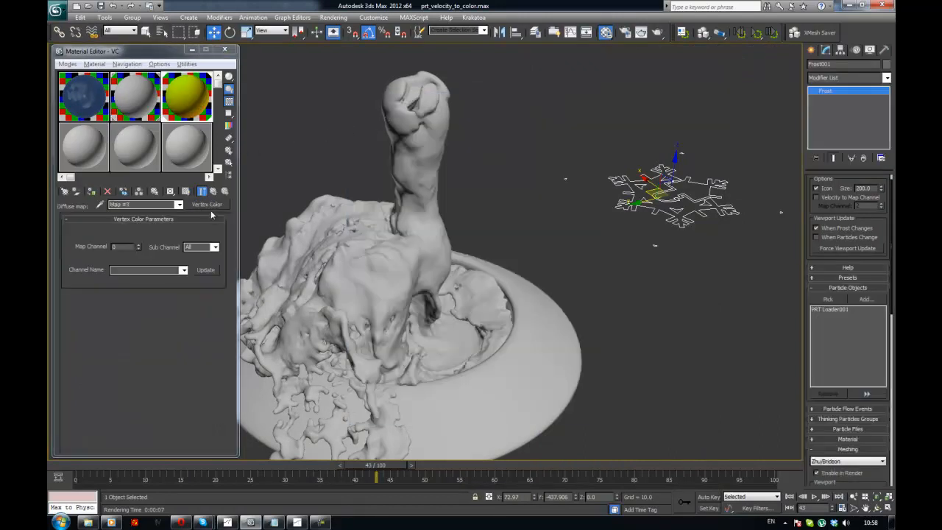
Step: Enable Vertex Channel Display with Vertex Color in the Frost object's properties
{"action": "right_click", "coordinate": [360, 177]}
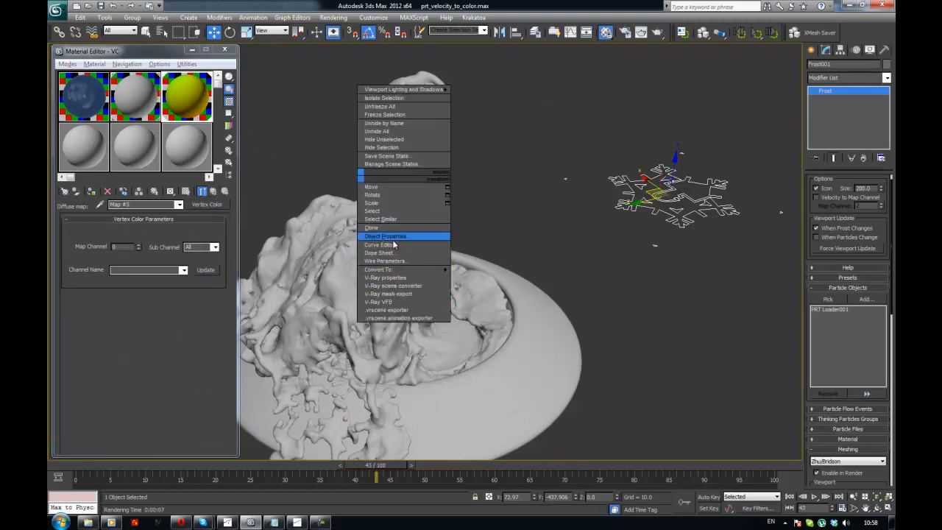
{"action": "left_click", "coordinate": [394, 236]}
{"action": "left_click", "coordinate": [422, 351]}
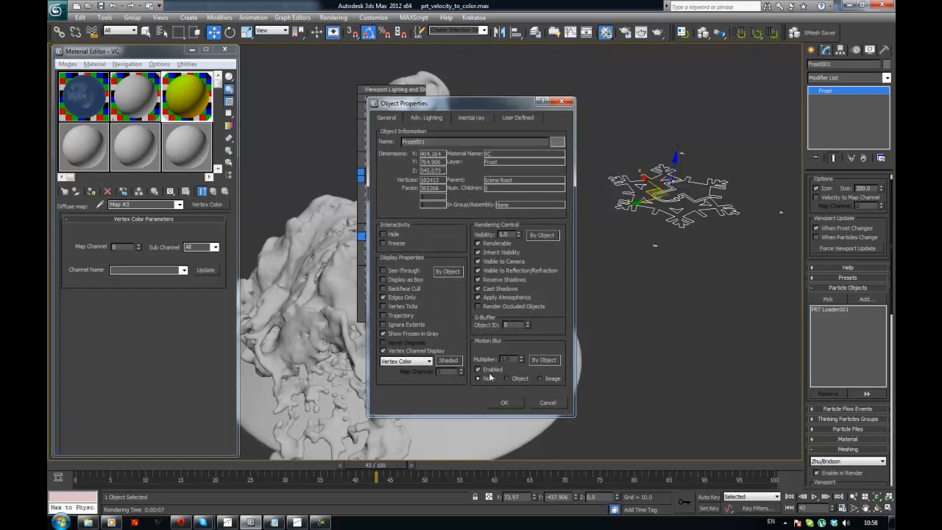
{"action": "left_click", "coordinate": [505, 402]}
{"action": "middle_click_drag", "start_coordinate": [512, 288], "coordinate": [583, 310], "text": "alt"}
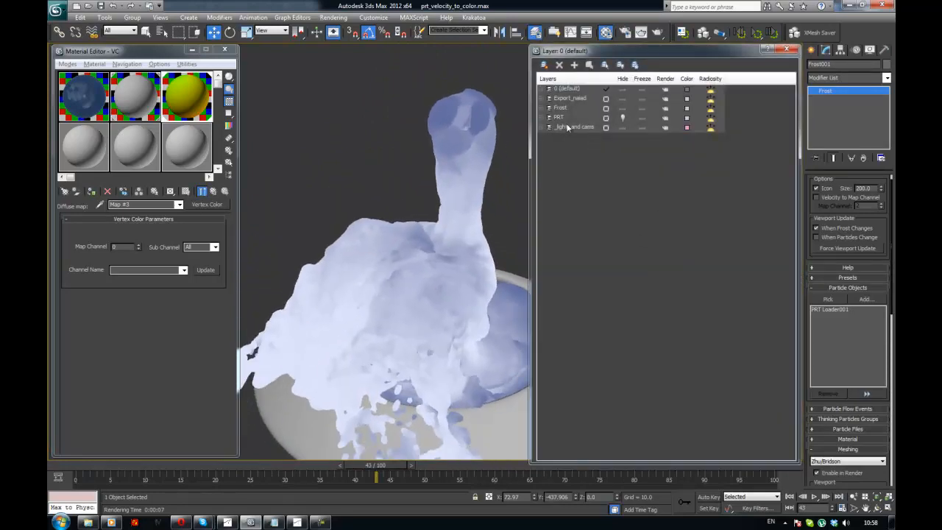
Step: Select the PRT Loader through its hidden PRT layer to access the Magma colour parameters
{"action": "left_click", "coordinate": [566, 118]}
{"action": "left_click", "coordinate": [591, 66]}
{"action": "key", "text": "Escape"}
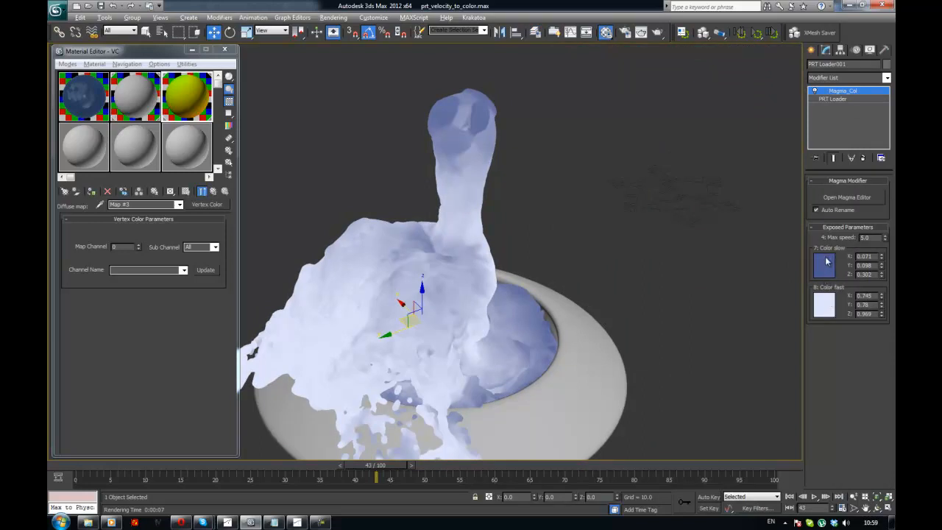
Step: Set the Magma modifier's Color fast to a light green of 0.369, 0.91, 0.224 and inspect the recoloured mesh
{"action": "left_click", "coordinate": [827, 300]}
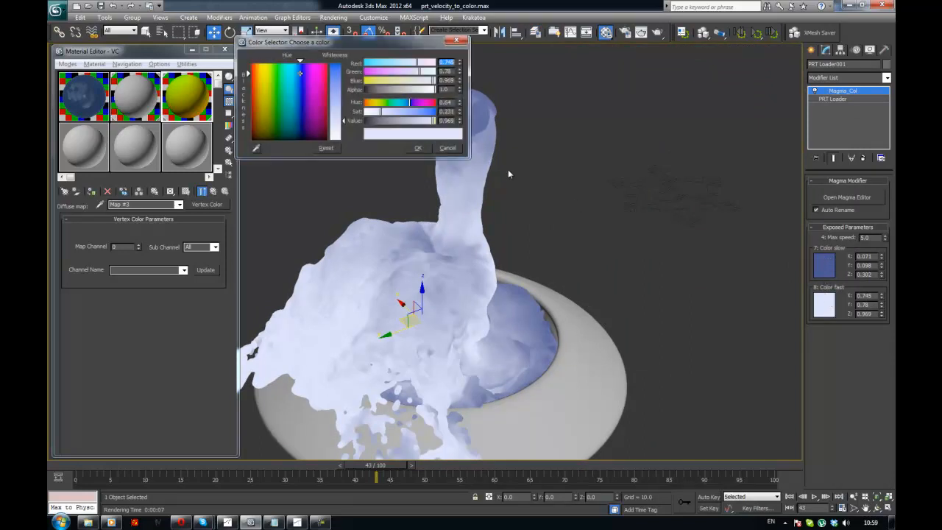
{"action": "left_click", "coordinate": [273, 71]}
{"action": "left_click", "coordinate": [334, 86]}
{"action": "left_click", "coordinate": [418, 148]}
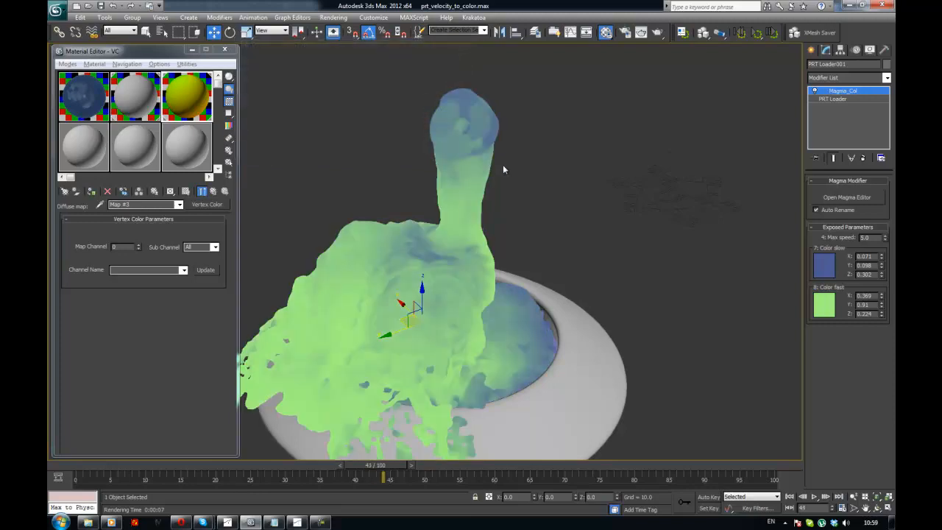
{"action": "middle_click_drag", "start_coordinate": [511, 166], "coordinate": [412, 298], "text": "alt"}
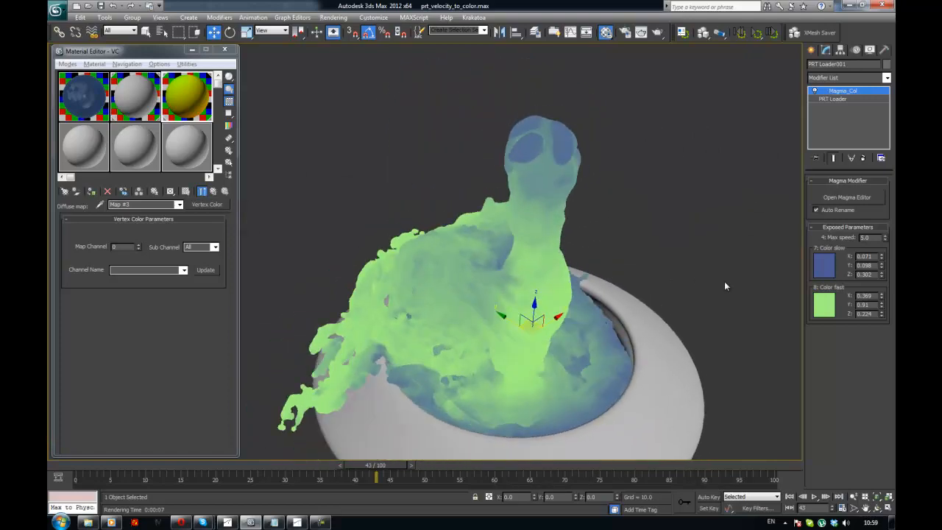
Step: Set Color fast to a light blue of 0.529, 0.725, 0.91 and refresh the mesh by stepping one frame forward and back to 43
{"action": "left_click", "coordinate": [830, 306]}
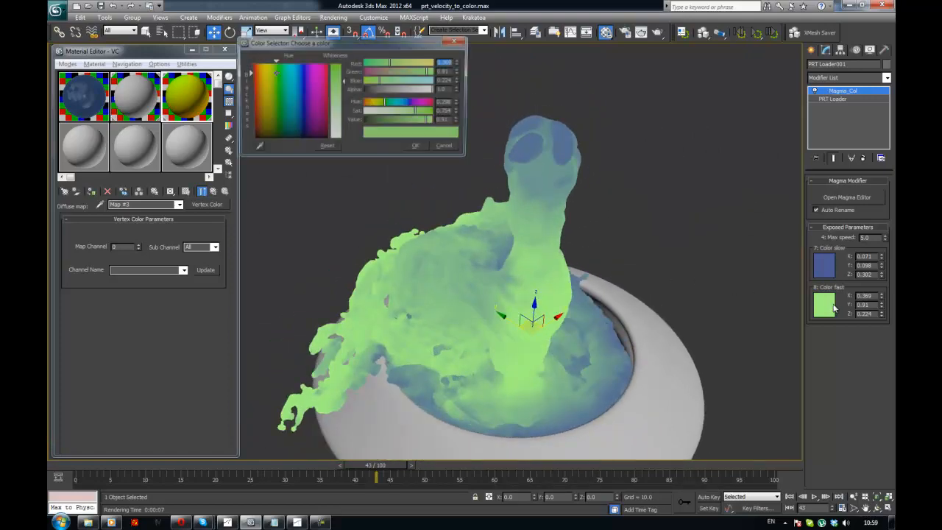
{"action": "left_click", "coordinate": [294, 74]}
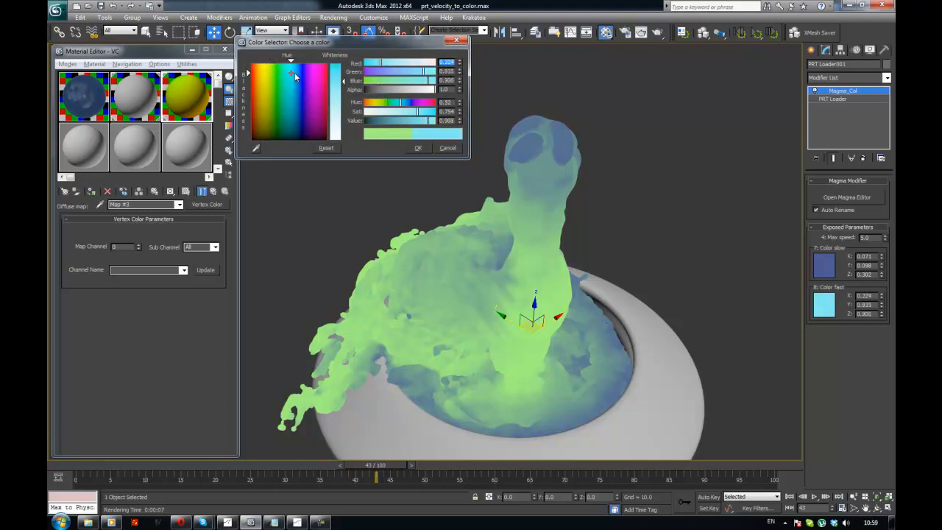
{"action": "left_click", "coordinate": [395, 112]}
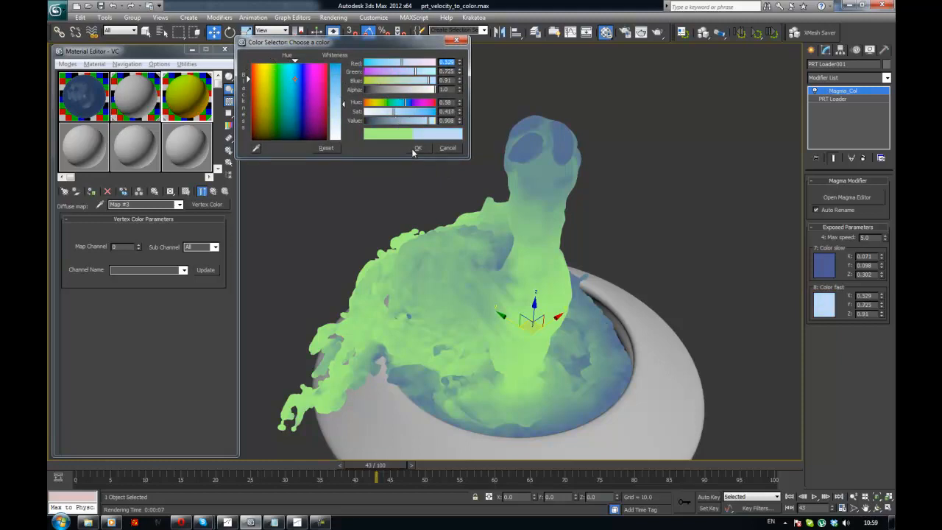
{"action": "left_click", "coordinate": [417, 149]}
{"action": "key", "text": "period"}
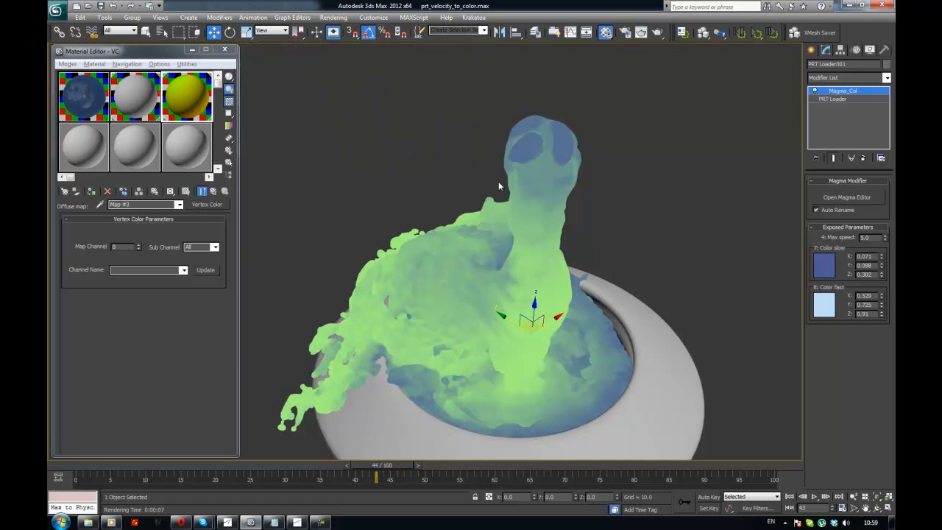
{"action": "key", "text": "comma"}
{"action": "middle_click_drag", "start_coordinate": [513, 209], "coordinate": [551, 193], "text": "alt"}
{"action": "middle_click_drag", "start_coordinate": [565, 225], "coordinate": [495, 242], "text": "alt"}
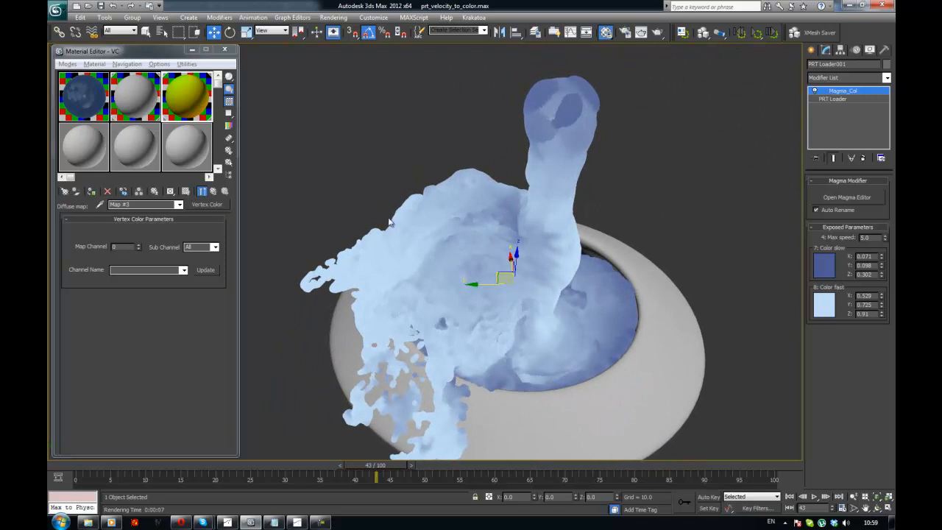
{"action": "middle_click_drag", "start_coordinate": [420, 218], "coordinate": [479, 221], "text": "alt"}
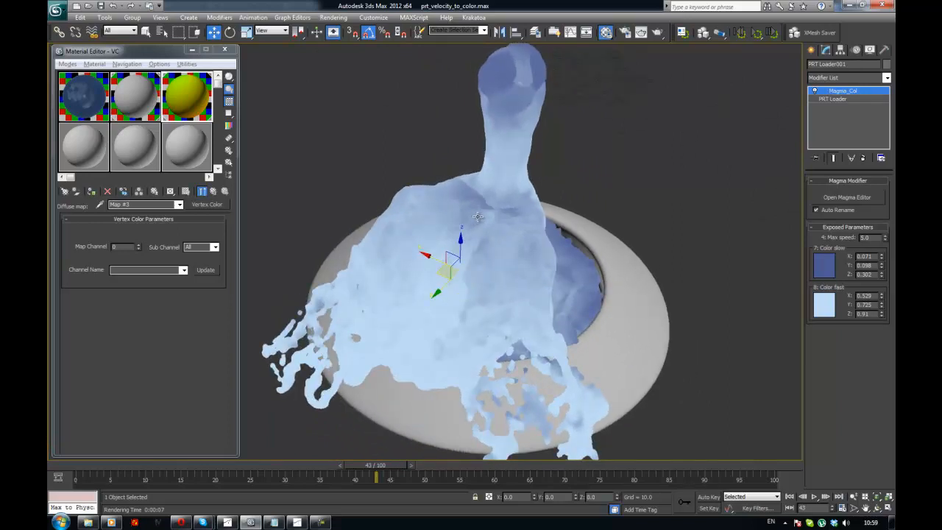
{"action": "middle_click_drag", "start_coordinate": [478, 218], "coordinate": [662, 200], "text": "alt"}
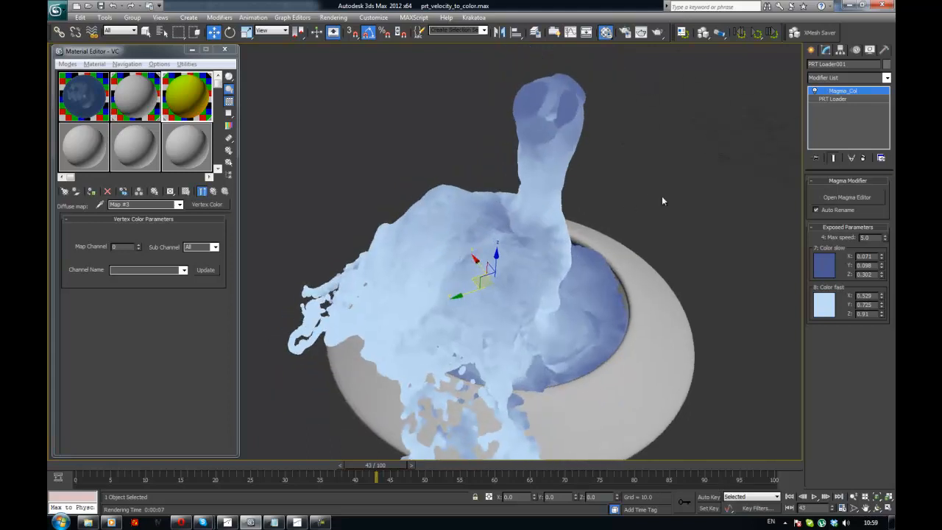
{"action": "middle_click_drag", "start_coordinate": [604, 136], "coordinate": [574, 131]}
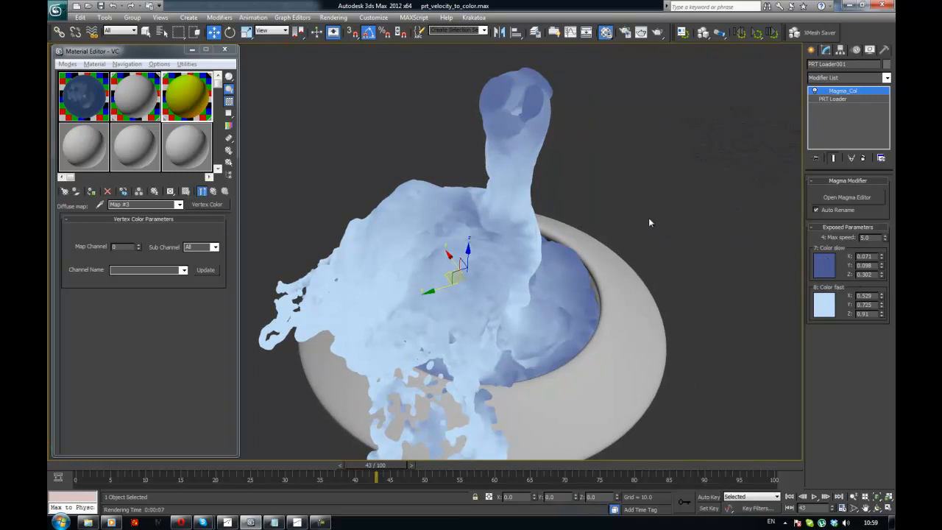
Step: Unhide the PRT layer, hide the Frost layer and select the PRT Loader particles
{"action": "key", "text": "l"}
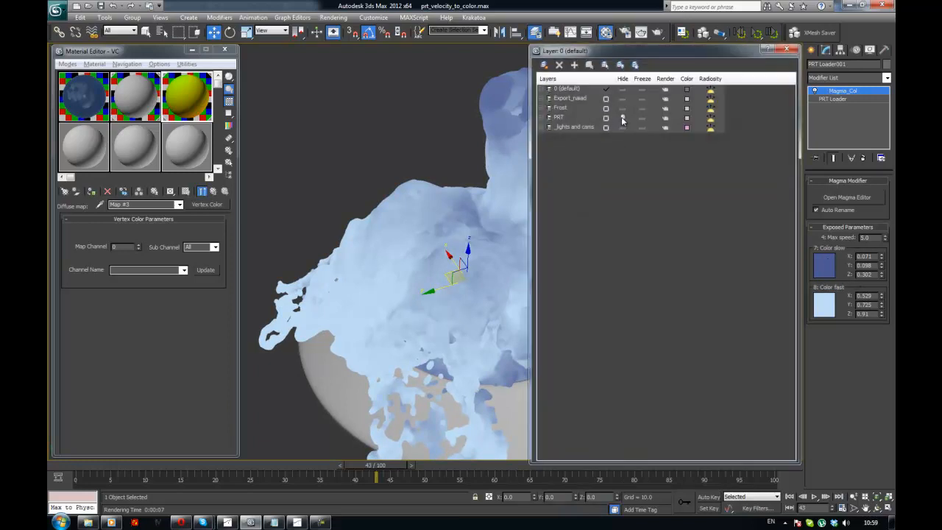
{"action": "left_click", "coordinate": [623, 119]}
{"action": "left_click", "coordinate": [623, 119]}
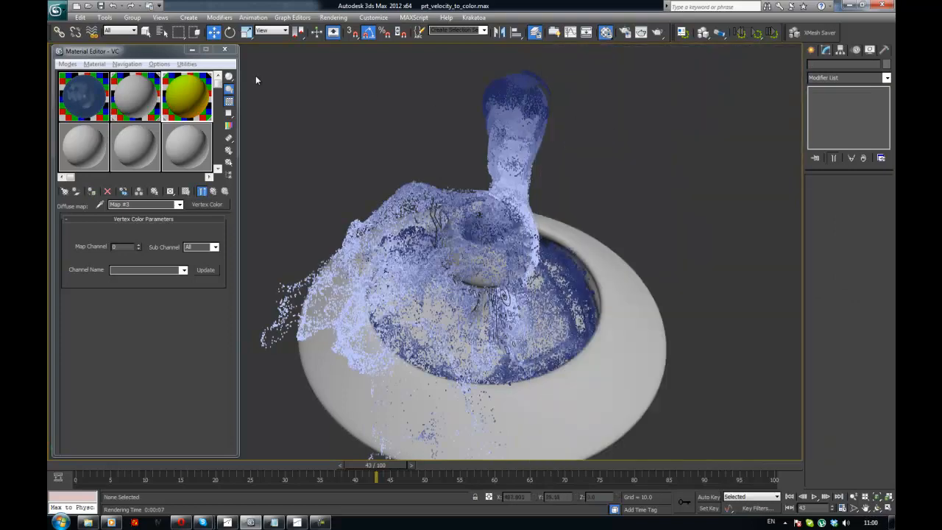
{"action": "left_click", "coordinate": [498, 138]}
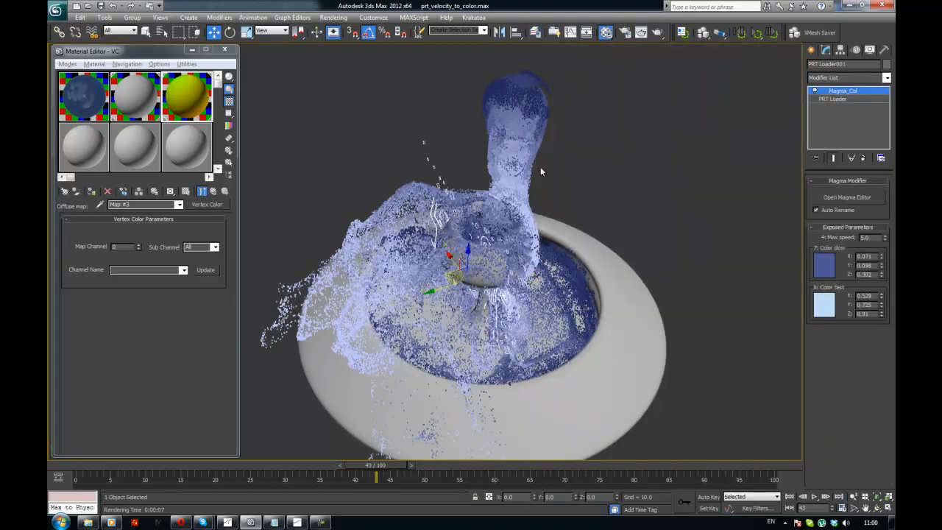
Step: Open the Magma_Col modifier's flow and copy all of its nodes
{"action": "middle_click_drag", "start_coordinate": [540, 167], "coordinate": [352, 189], "text": "alt"}
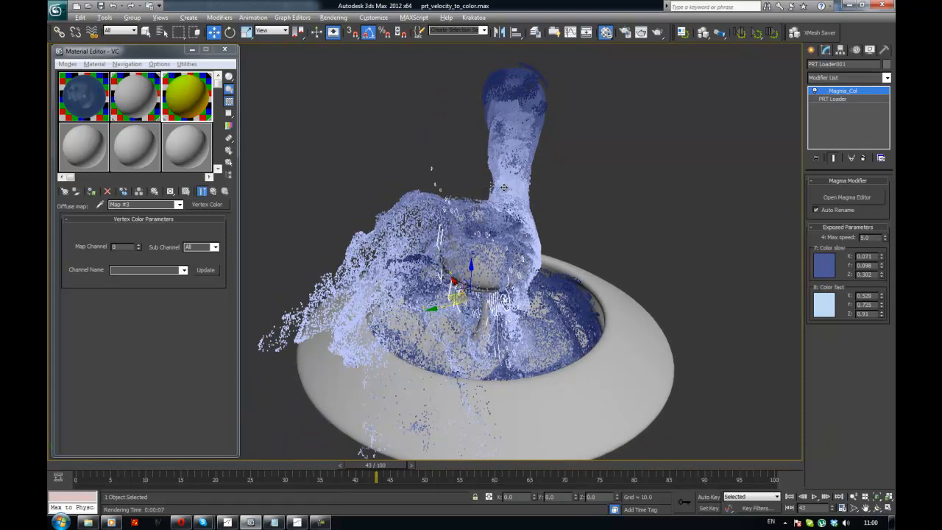
{"action": "middle_click_drag", "start_coordinate": [503, 188], "coordinate": [517, 184], "text": "alt"}
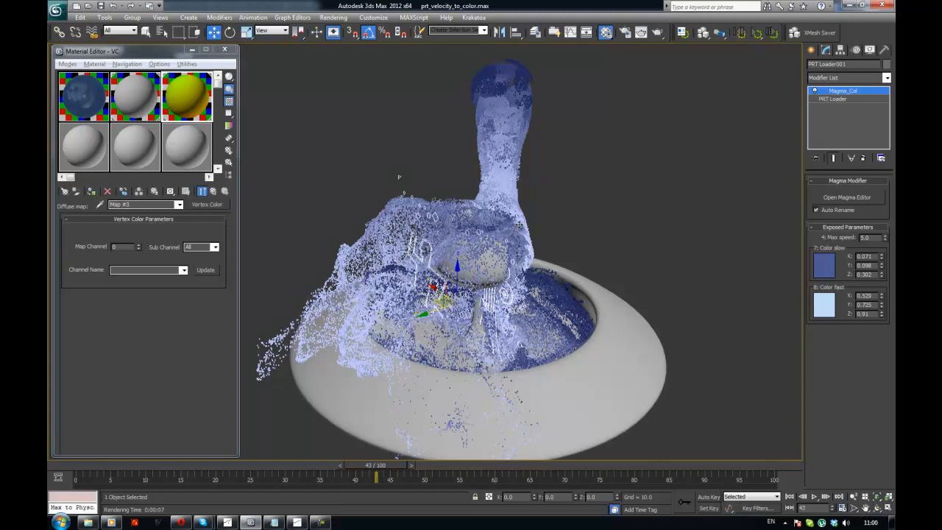
{"action": "left_click", "coordinate": [847, 199]}
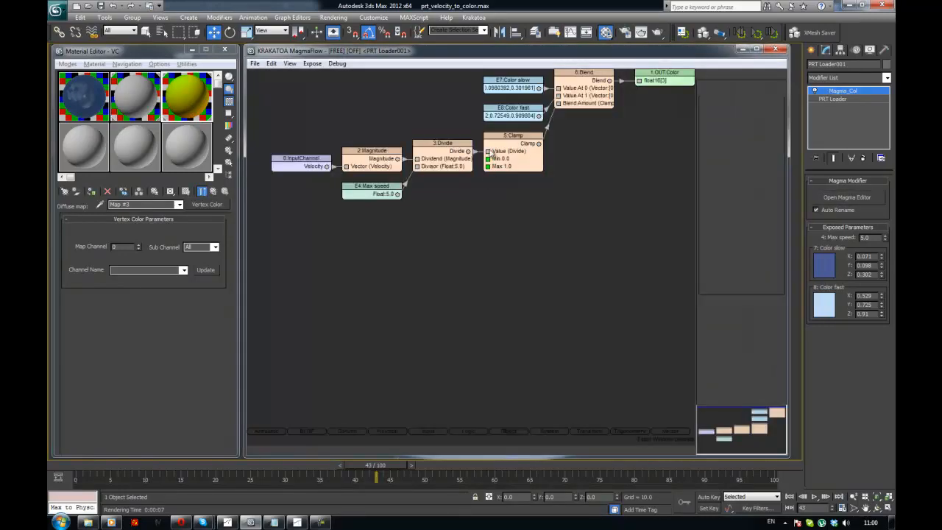
{"action": "middle_click_drag", "start_coordinate": [557, 253], "coordinate": [547, 292]}
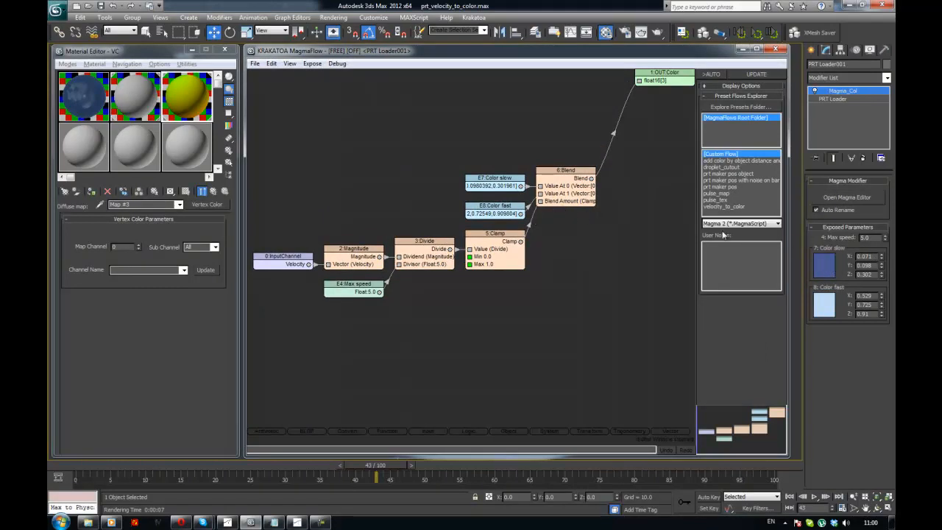
{"action": "middle_click_drag", "start_coordinate": [638, 222], "coordinate": [624, 222]}
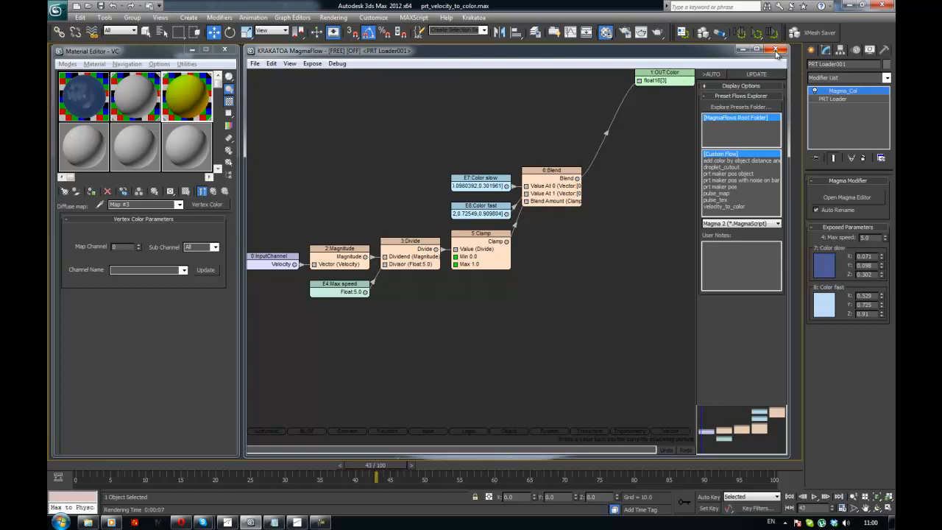
{"action": "middle_click_drag", "start_coordinate": [292, 151], "coordinate": [309, 153]}
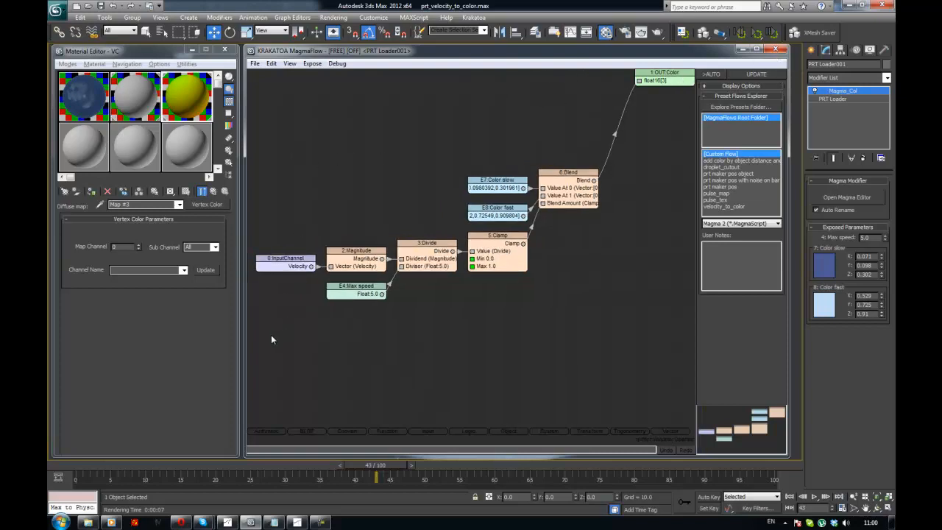
{"action": "left_click_drag", "start_coordinate": [258, 326], "coordinate": [702, 75]}
{"action": "left_click", "coordinate": [640, 226]}
{"action": "key", "text": "ctrl+a"}
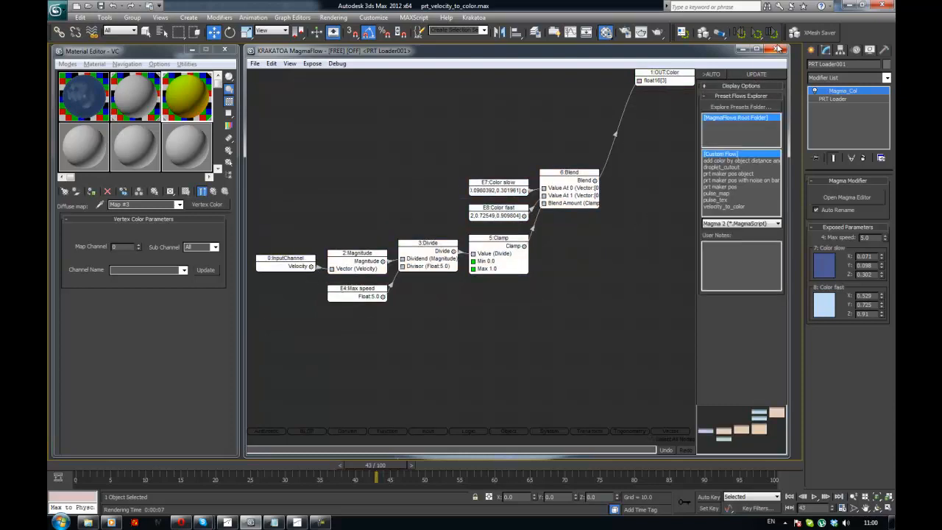
{"action": "left_click", "coordinate": [778, 51]}
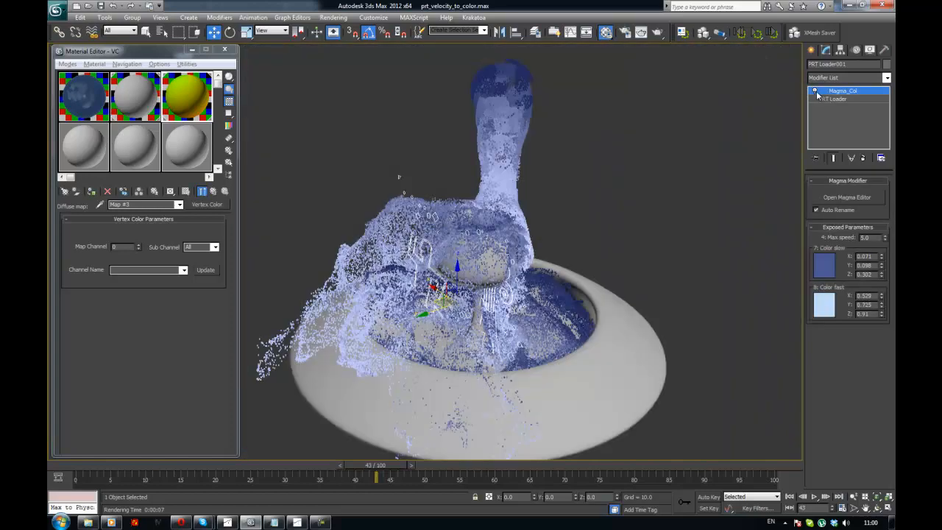
Step: Disable the Magma_Col modifier and add a new MagmaModifier above it on the PRT Loader
{"action": "left_click", "coordinate": [815, 91]}
{"action": "left_click", "coordinate": [822, 76]}
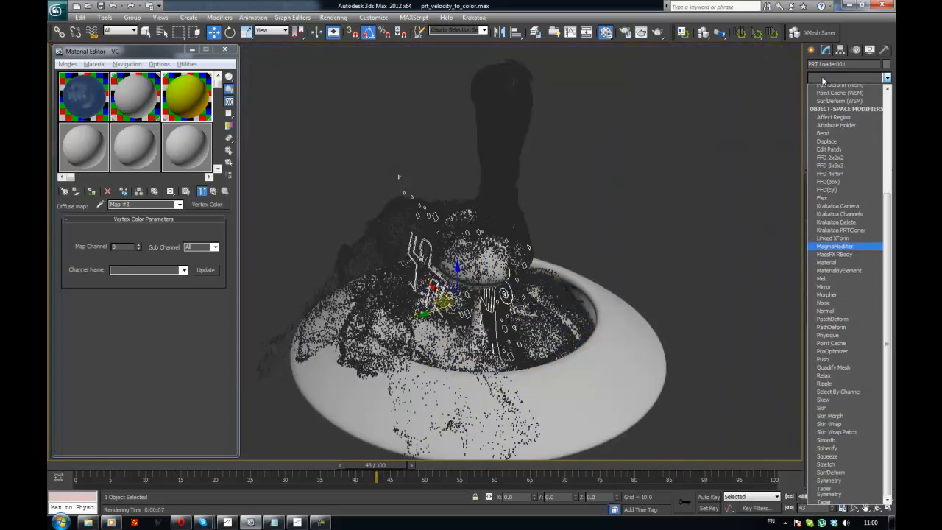
{"action": "scroll", "coordinate": [823, 80], "scroll_direction": "down", "scroll_amount": 3}
{"action": "left_click", "coordinate": [823, 80]}
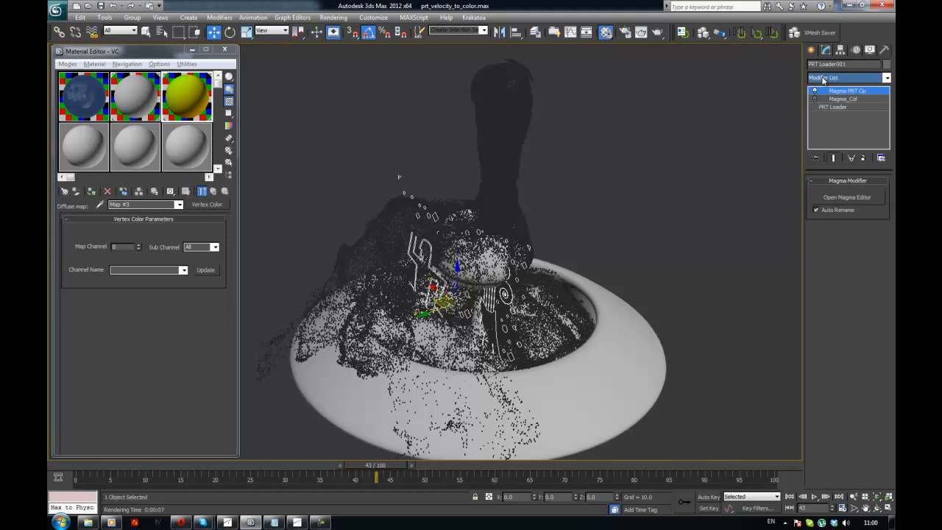
Step: Paste the copied velocity colour nodes into the new Magma modifier's flow
{"action": "left_click", "coordinate": [846, 197]}
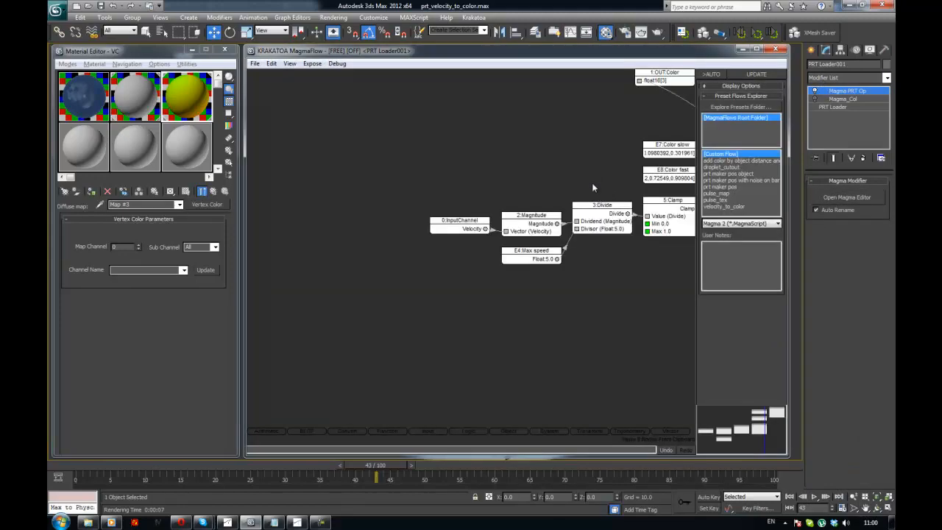
{"action": "left_click", "coordinate": [747, 48]}
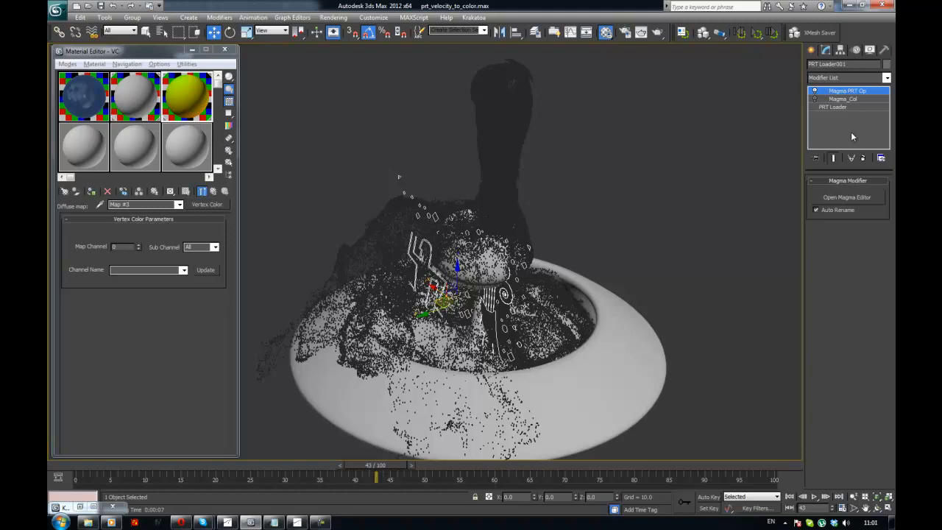
{"action": "left_click", "coordinate": [860, 195]}
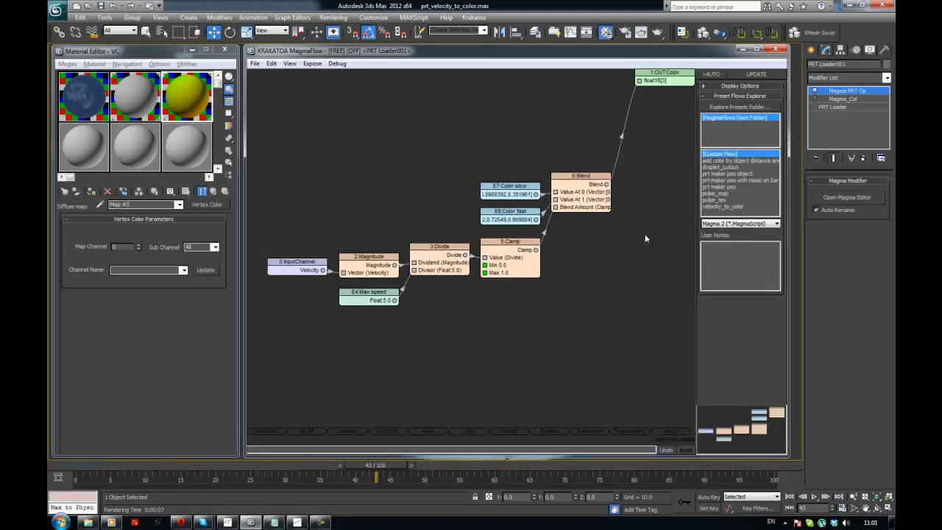
{"action": "middle_click_drag", "start_coordinate": [620, 251], "coordinate": [611, 254]}
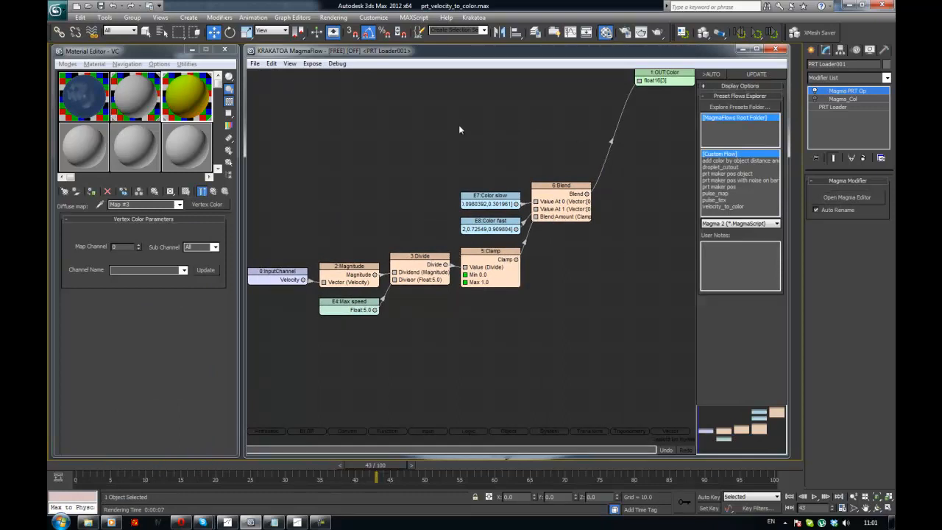
Step: Change the flow's output channel from Color to TextureCoord
{"action": "left_click", "coordinate": [662, 73]}
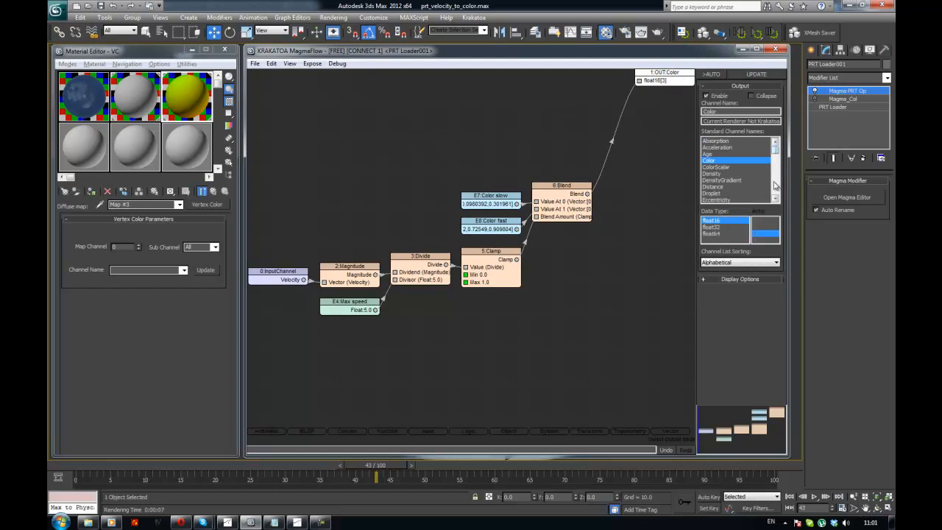
{"action": "left_click_drag", "start_coordinate": [776, 158], "coordinate": [776, 193]}
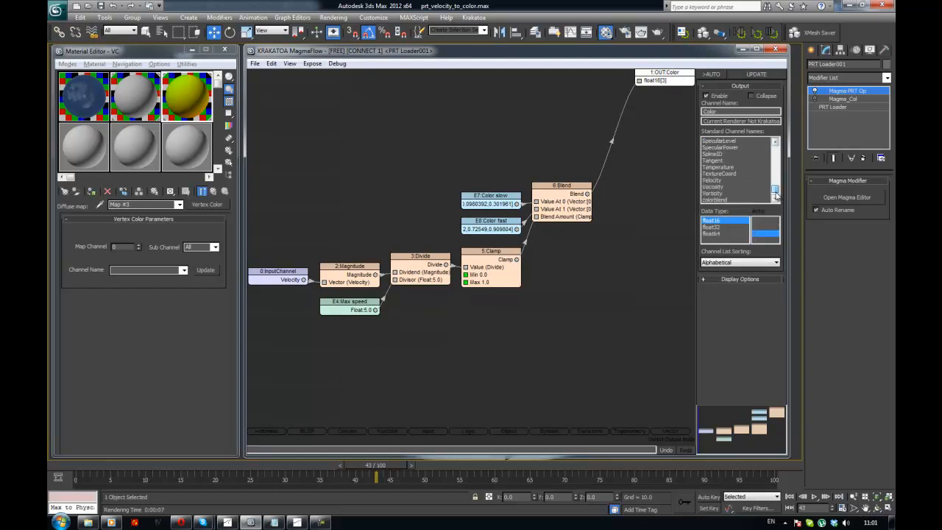
{"action": "left_click", "coordinate": [741, 174]}
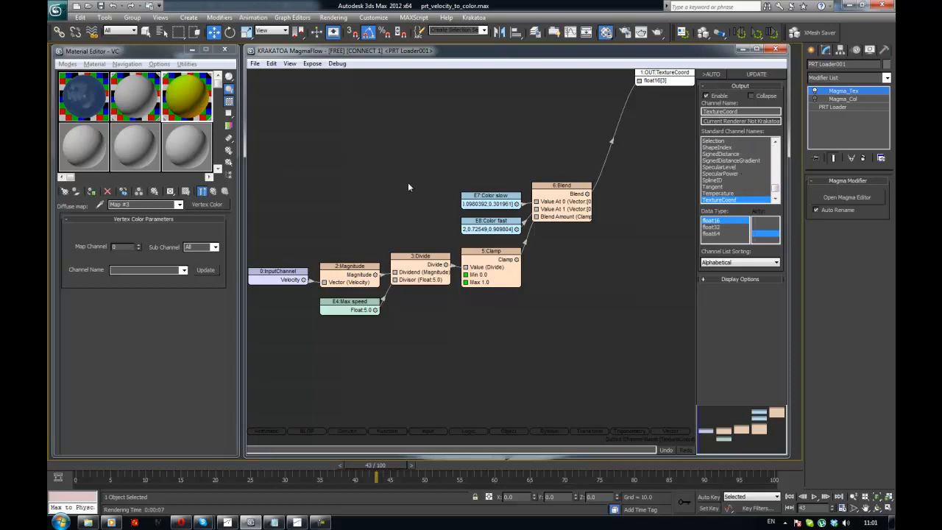
{"action": "left_click", "coordinate": [776, 193]}
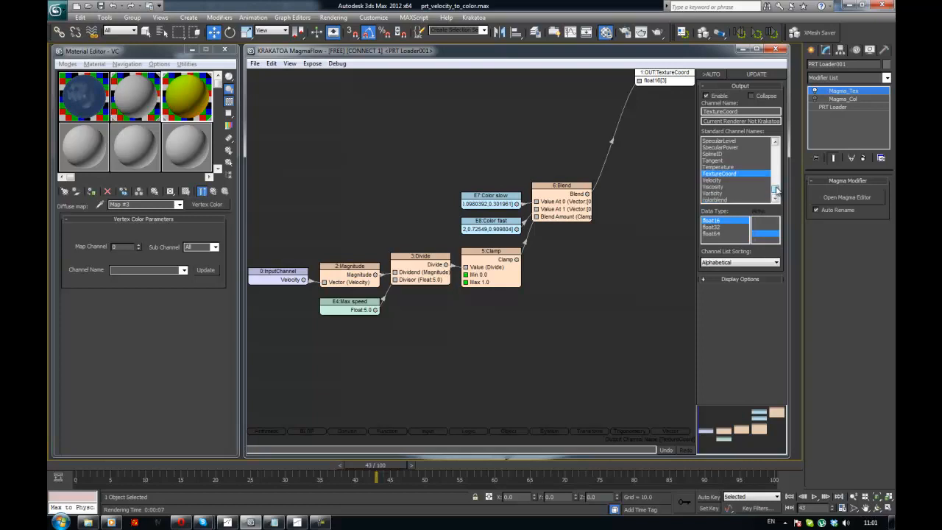
{"action": "mouse_move", "coordinate": [776, 193]}
{"action": "left_mouse_down"}
{"action": "mouse_move", "coordinate": [774, 153]}
{"action": "mouse_move", "coordinate": [775, 195]}
{"action": "left_mouse_up"}
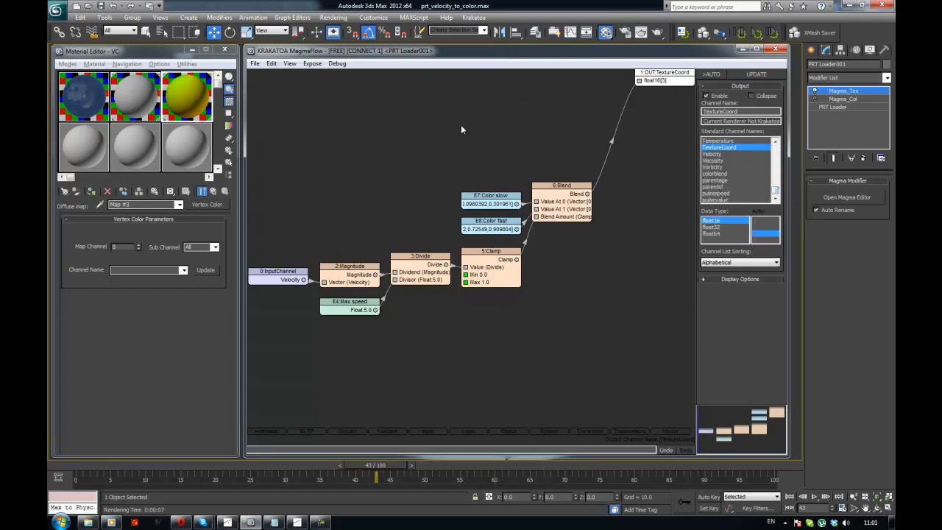
Step: Delete the Blend, Color slow and Color fast nodes from the TextureCoord flow
{"action": "middle_click_drag", "start_coordinate": [461, 126], "coordinate": [469, 126]}
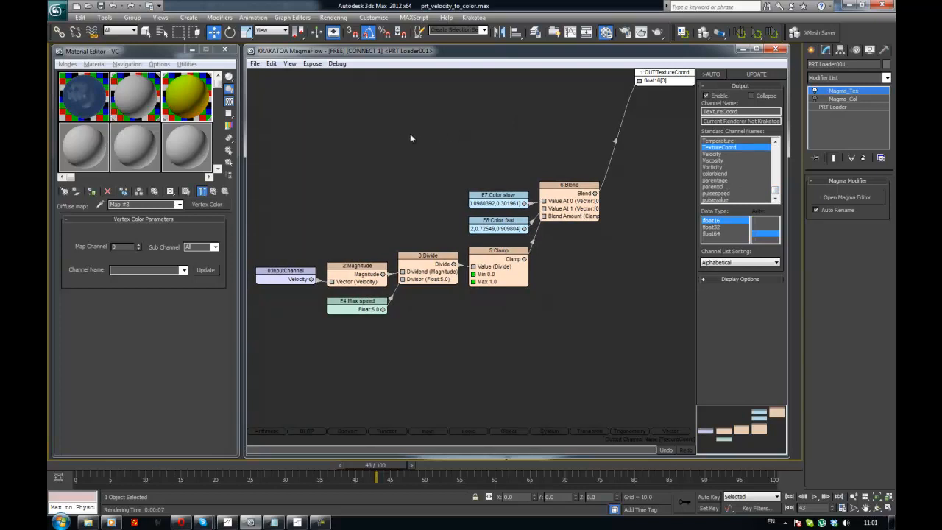
{"action": "middle_click_drag", "start_coordinate": [466, 125], "coordinate": [483, 130]}
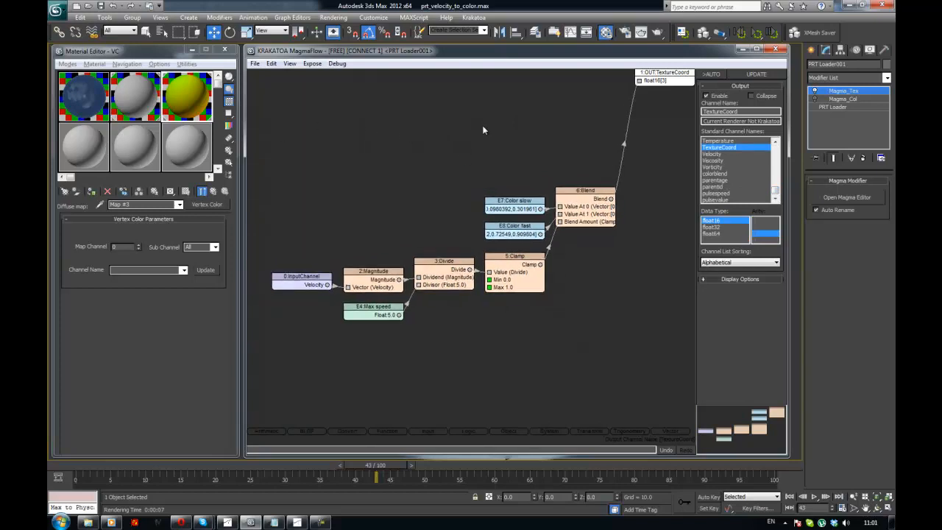
{"action": "left_click_drag", "start_coordinate": [431, 151], "coordinate": [628, 245]}
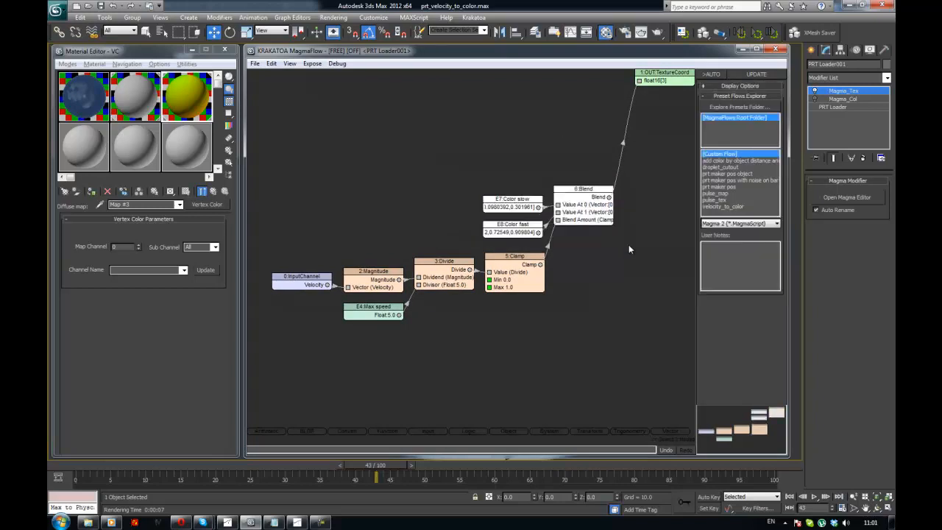
{"action": "key", "text": "Delete"}
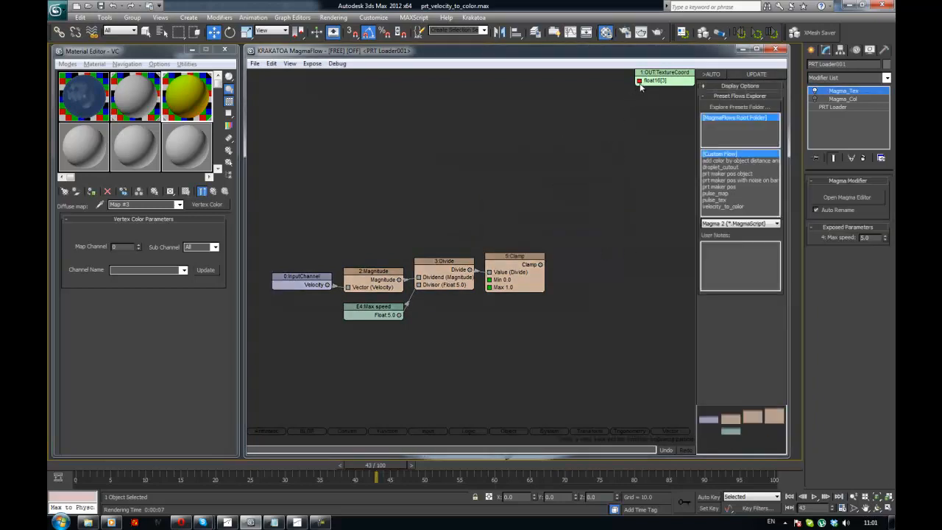
{"action": "left_click_drag", "start_coordinate": [630, 92], "coordinate": [547, 216]}
{"action": "left_click_drag", "start_coordinate": [540, 264], "coordinate": [610, 115]}
{"action": "left_click", "coordinate": [553, 136]}
Step: Add a ToVector node fed by the Clamp output and connect it to the TextureCoord output
{"action": "middle_click_drag", "start_coordinate": [567, 137], "coordinate": [552, 98]}
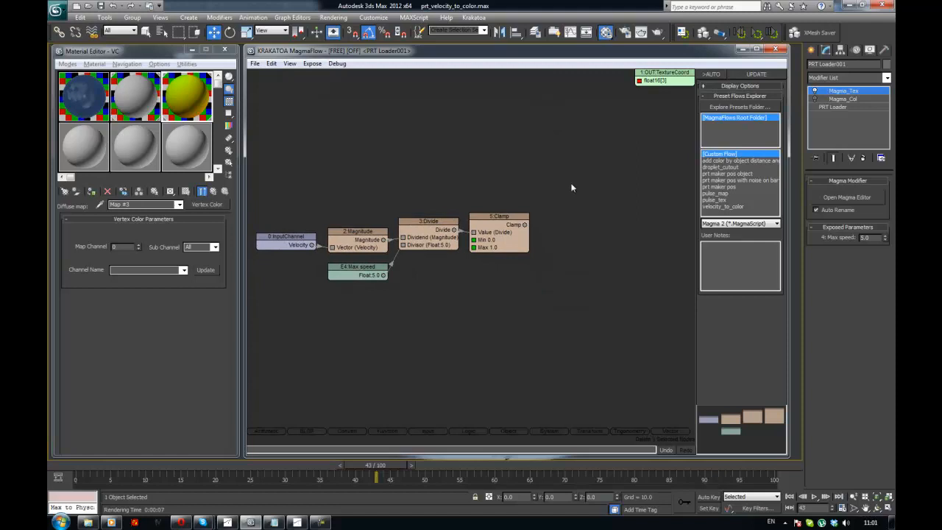
{"action": "left_click", "coordinate": [505, 224]}
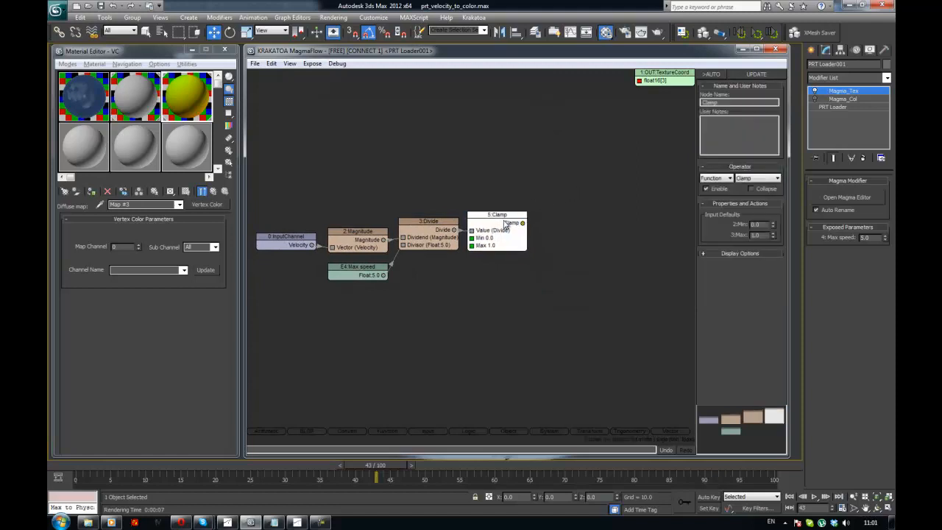
{"action": "right_click", "coordinate": [505, 224]}
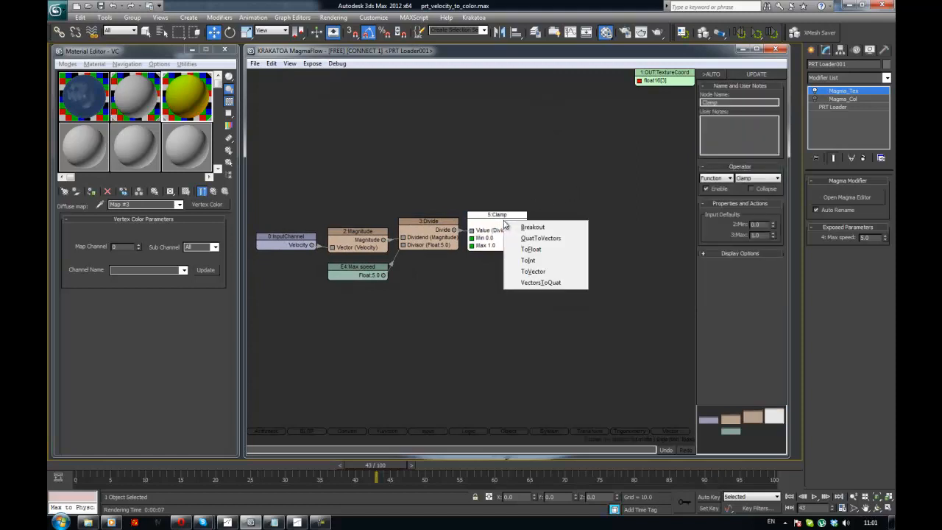
{"action": "left_click", "coordinate": [541, 272]}
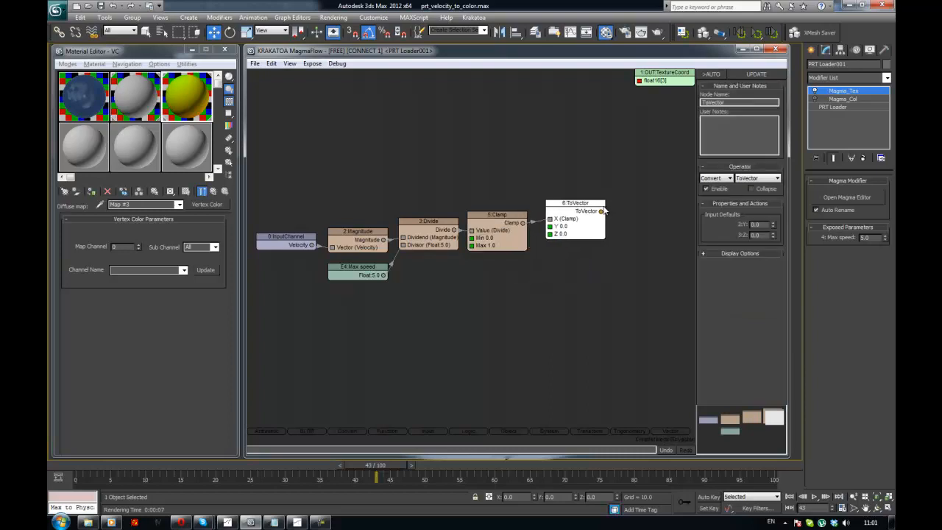
{"action": "left_click_drag", "start_coordinate": [599, 213], "coordinate": [640, 84]}
{"action": "middle_click_drag", "start_coordinate": [497, 134], "coordinate": [510, 134]}
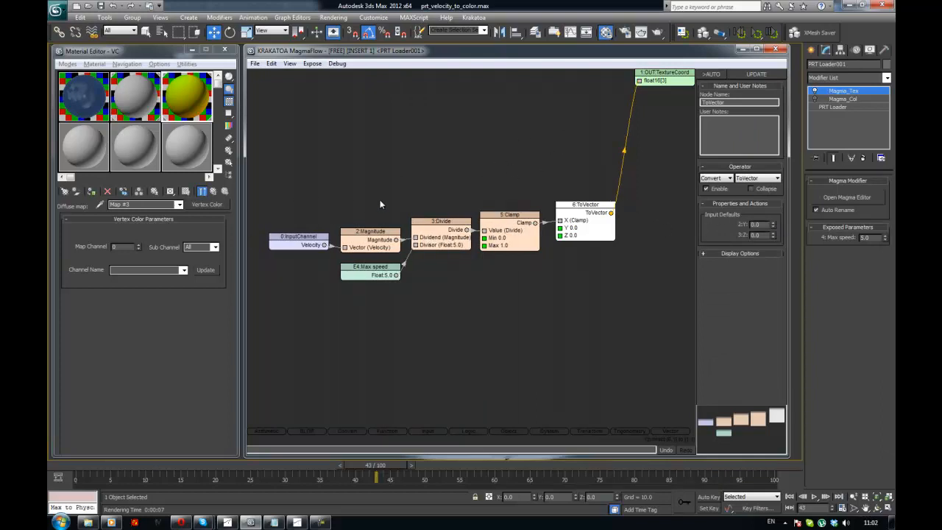
{"action": "mouse_move", "coordinate": [449, 180]}
{"action": "middle_mouse_down"}
{"action": "mouse_move", "coordinate": [450, 97]}
{"action": "mouse_move", "coordinate": [453, 193]}
{"action": "mouse_move", "coordinate": [454, 180]}
{"action": "middle_mouse_up"}
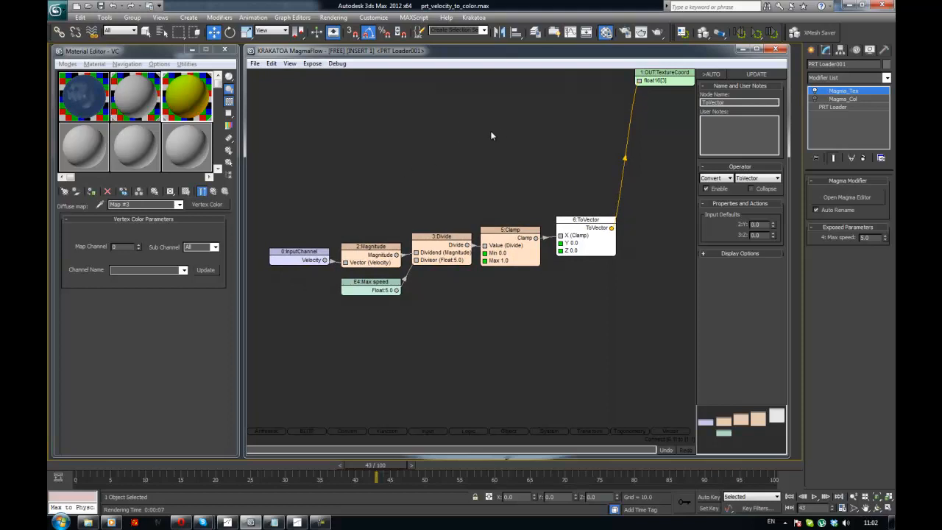
{"action": "left_click", "coordinate": [561, 166]}
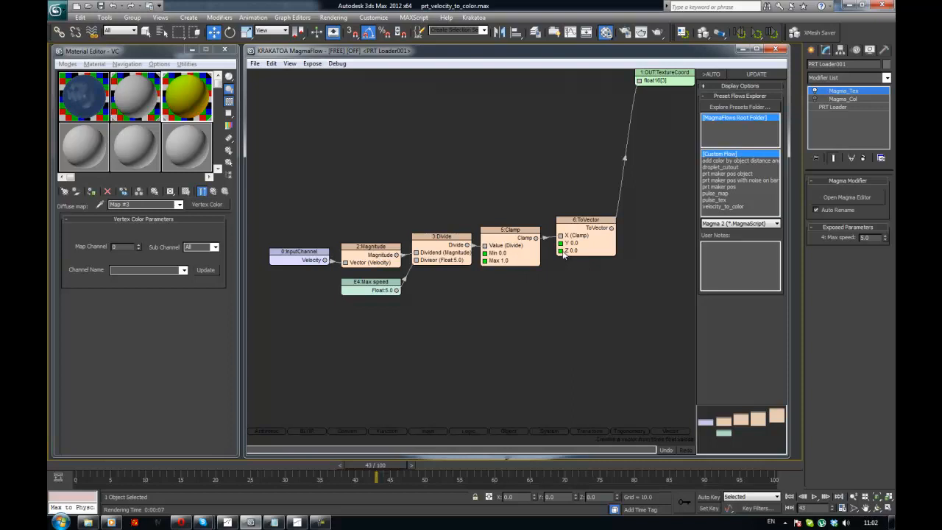
{"action": "left_click", "coordinate": [300, 256]}
{"action": "left_click", "coordinate": [299, 205]}
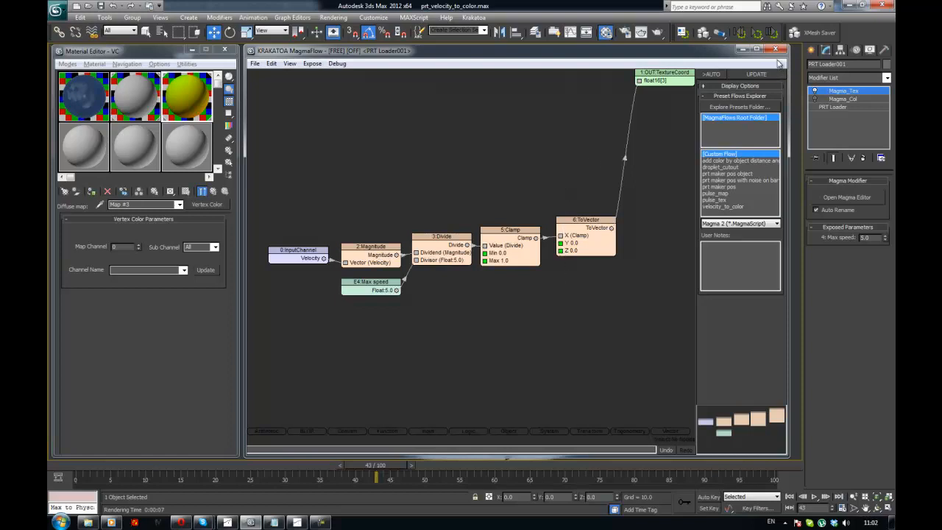
Step: Close the Magma editor, deselect the PRT Loader and refresh the particles by stepping one frame forward and back to 43
{"action": "left_click", "coordinate": [775, 49]}
{"action": "left_click", "coordinate": [606, 135]}
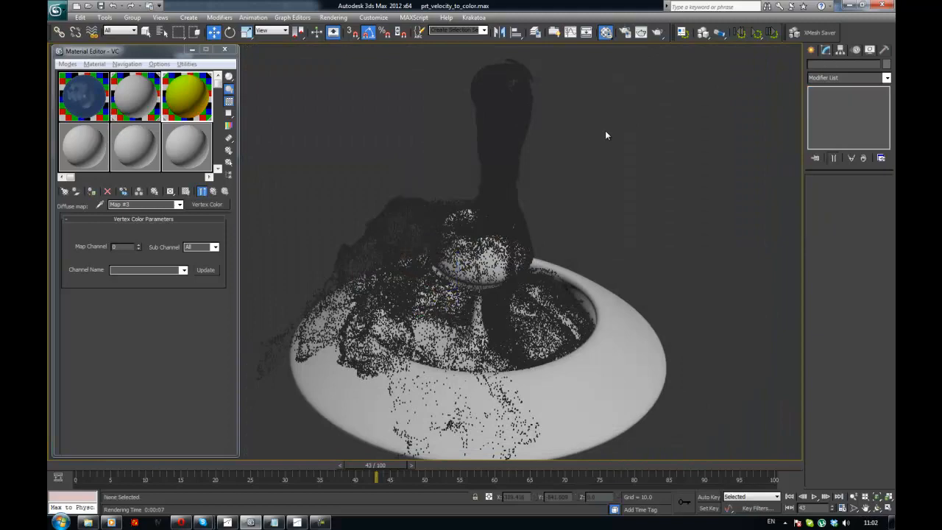
{"action": "key", "text": "period"}
{"action": "key", "text": "comma"}
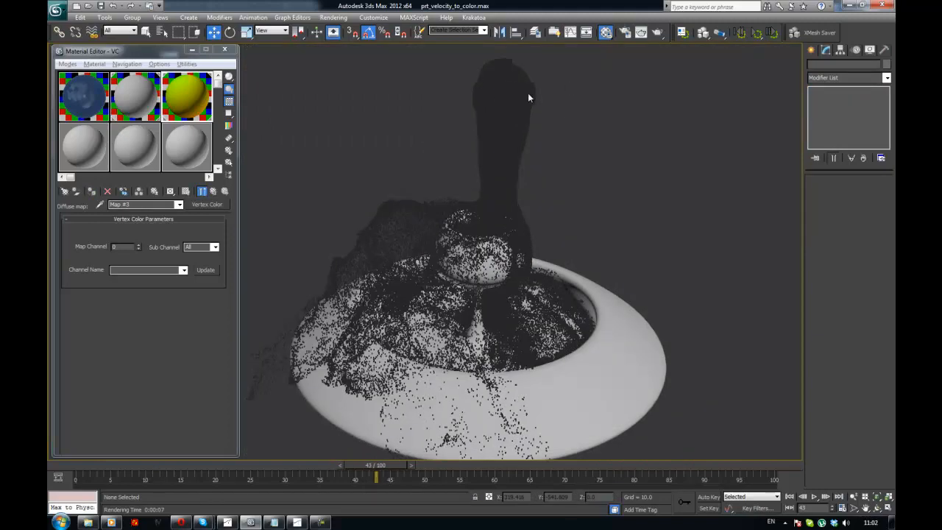
Step: Copy the gray material into the third sample slot of the second row and rename the copy Krakatoa_gradient
{"action": "middle_click_drag", "start_coordinate": [553, 136], "coordinate": [501, 158], "text": "alt"}
{"action": "left_click", "coordinate": [145, 101]}
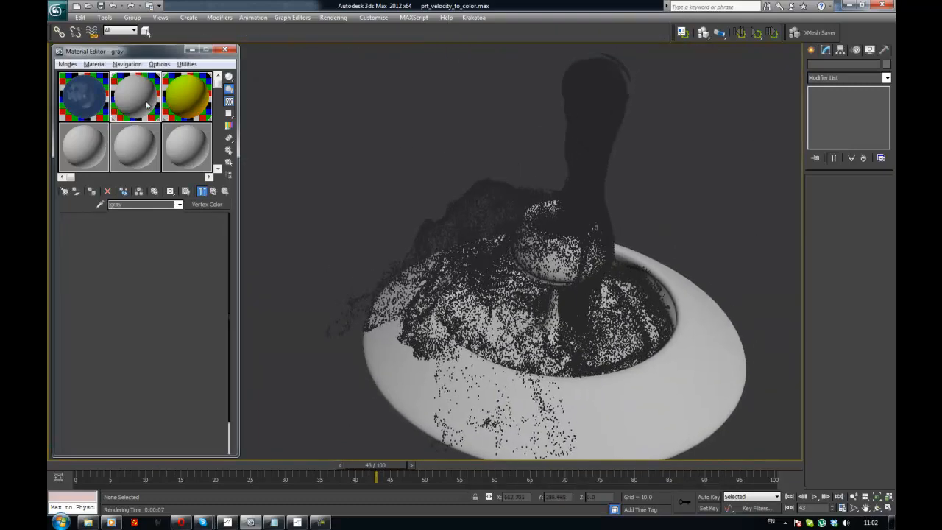
{"action": "middle_click_drag", "start_coordinate": [443, 118], "coordinate": [425, 122]}
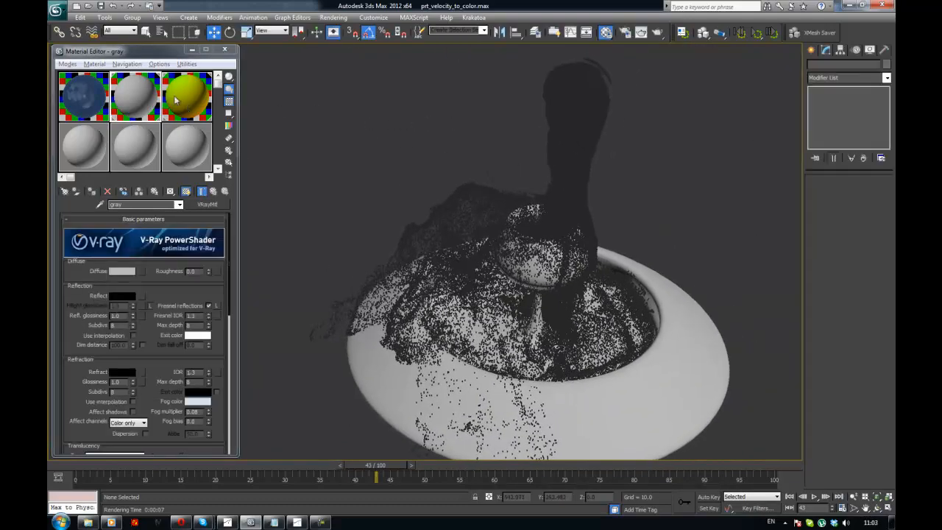
{"action": "left_click", "coordinate": [190, 145]}
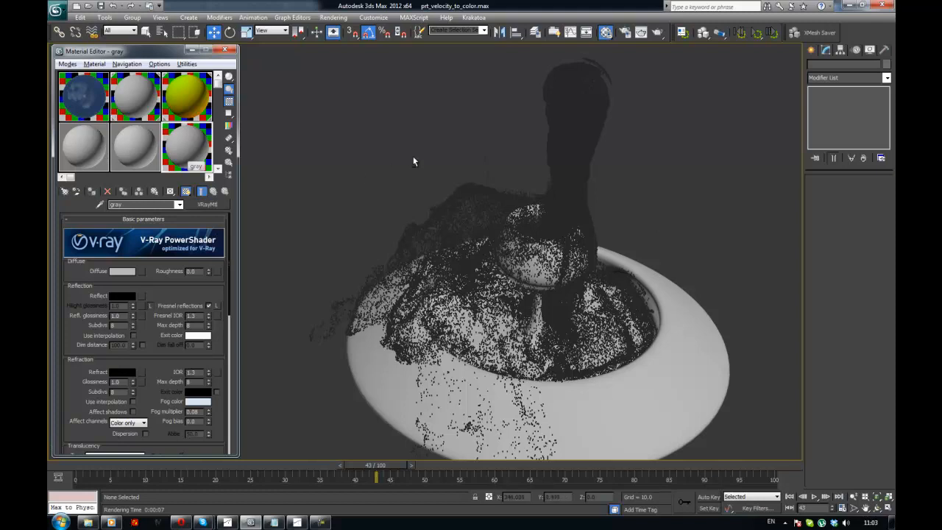
{"action": "middle_click_drag", "start_coordinate": [413, 157], "coordinate": [392, 160], "text": "alt"}
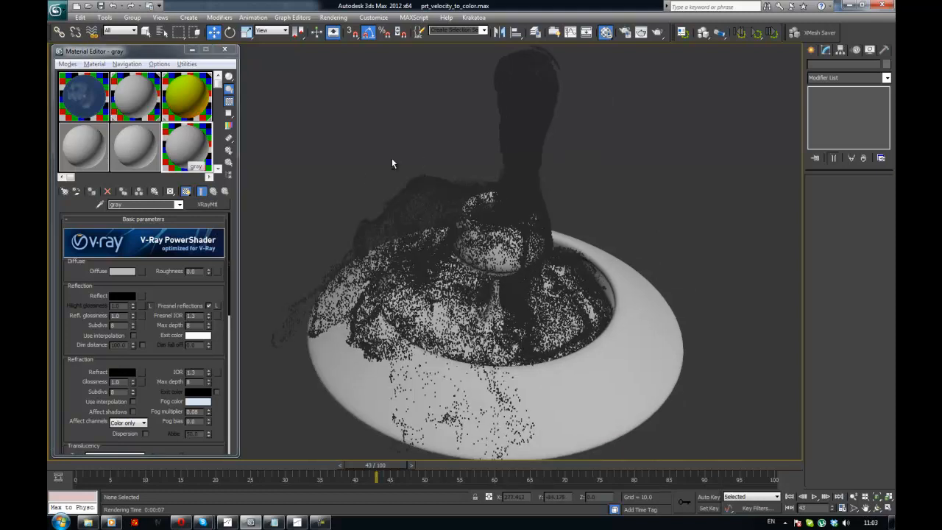
{"action": "left_click", "coordinate": [133, 204]}
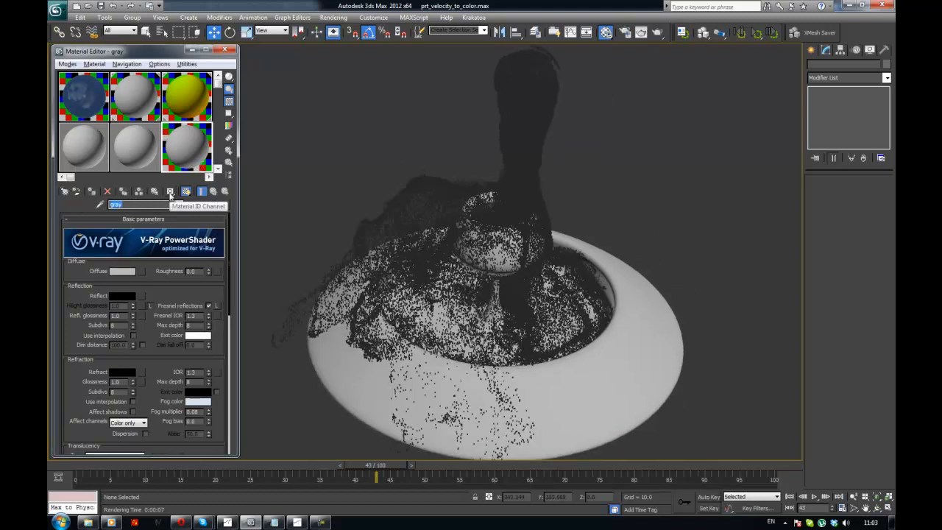
{"action": "type", "text": "Krakatoa_gradient"}
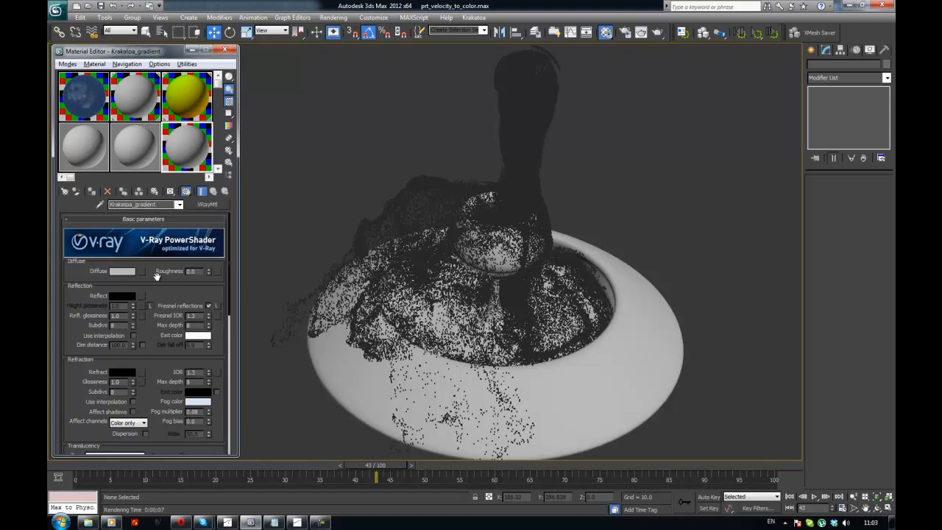
Step: Change the Krakatoa_gradient material's type to Standard, leaving its diffuse colour unedited
{"action": "left_click", "coordinate": [199, 206]}
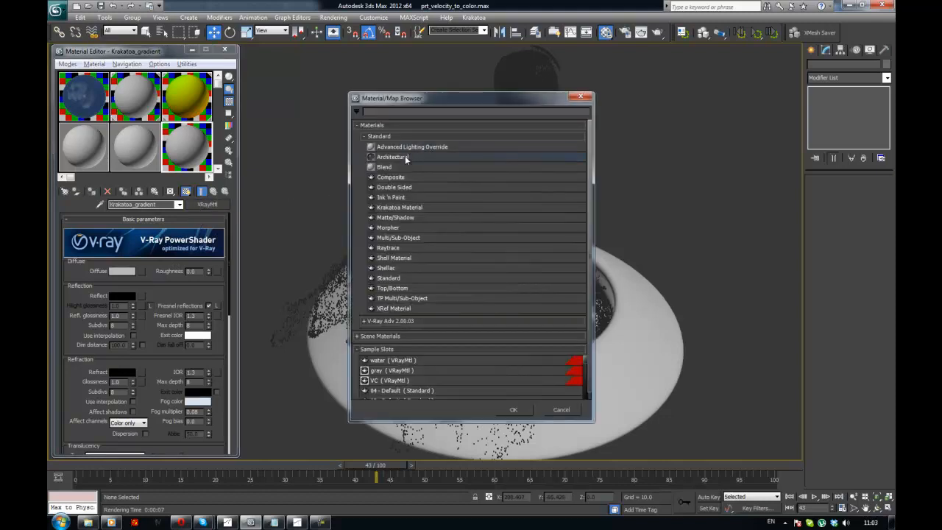
{"action": "double_click", "coordinate": [402, 278]}
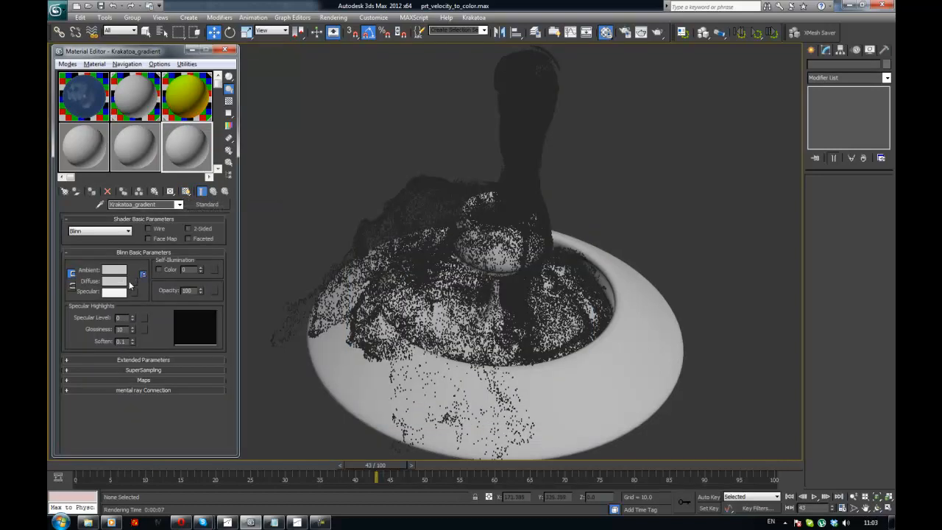
{"action": "left_click", "coordinate": [122, 281]}
{"action": "left_click", "coordinate": [446, 150]}
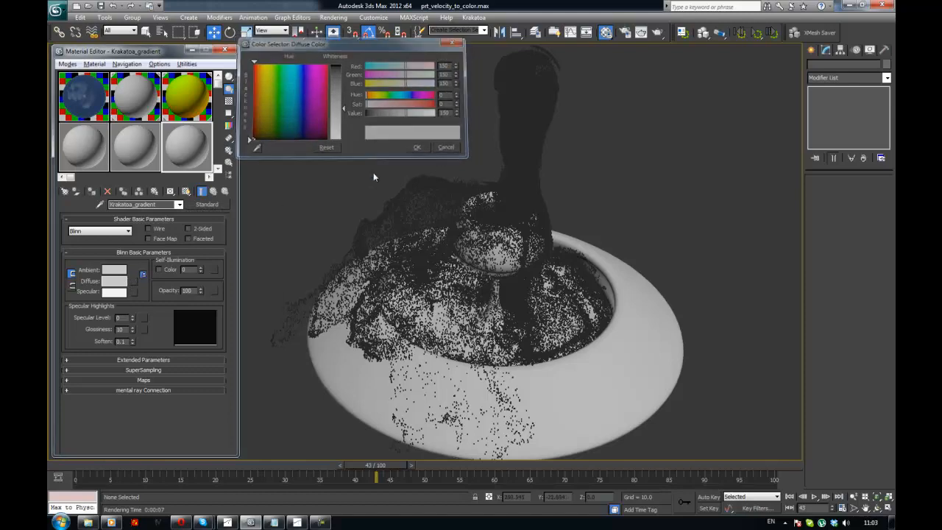
Step: Find the Gradient Ramp map and assign it to the Krakatoa_gradient material's diffuse colour
{"action": "left_click", "coordinate": [135, 282]}
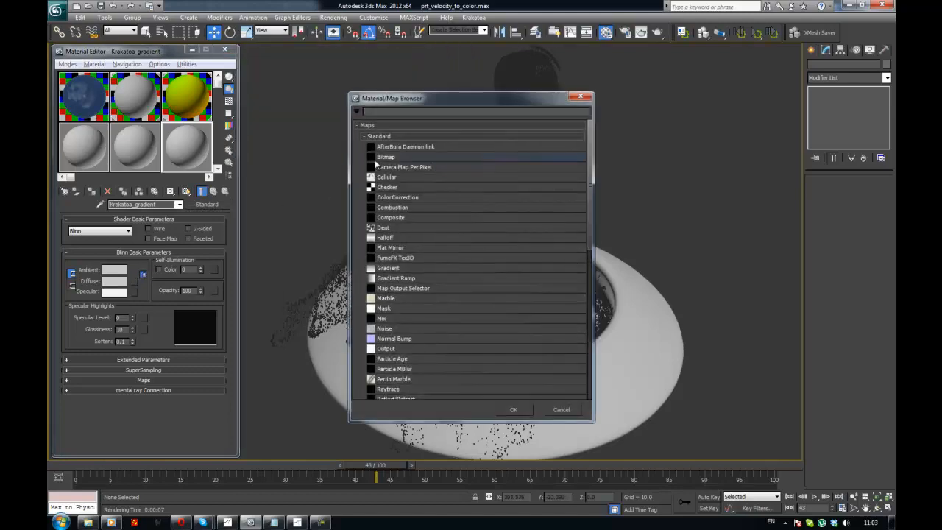
{"action": "type", "text": "grad"}
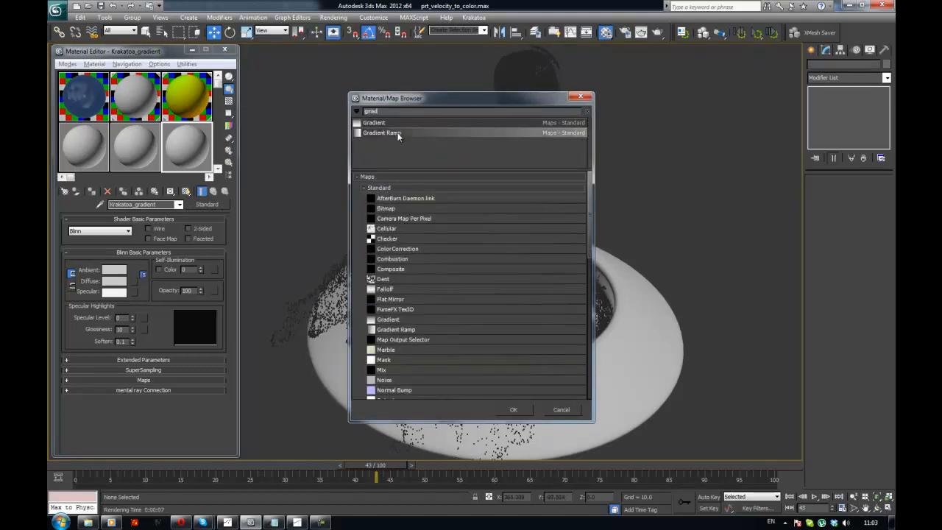
{"action": "double_click", "coordinate": [398, 132]}
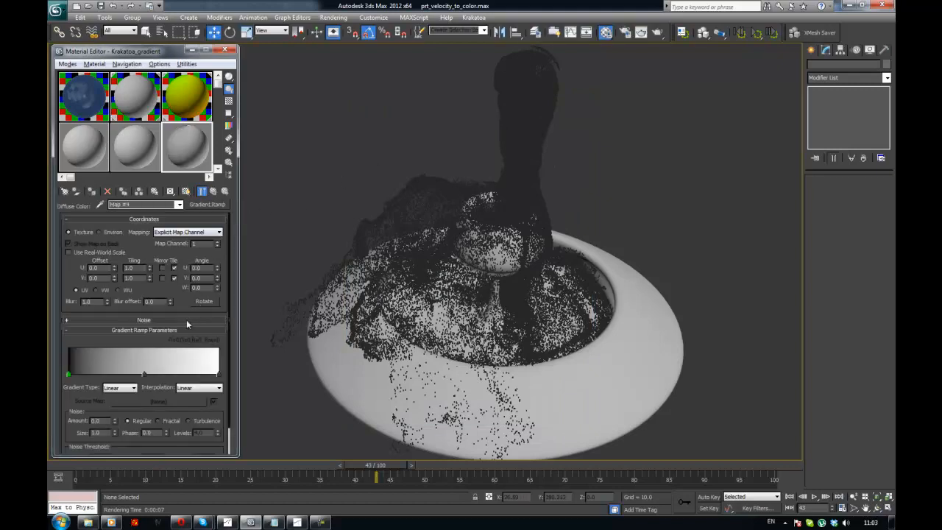
Step: Try the Mapped gradient type on the Gradient Ramp and set the type back to Linear
{"action": "left_click", "coordinate": [131, 387]}
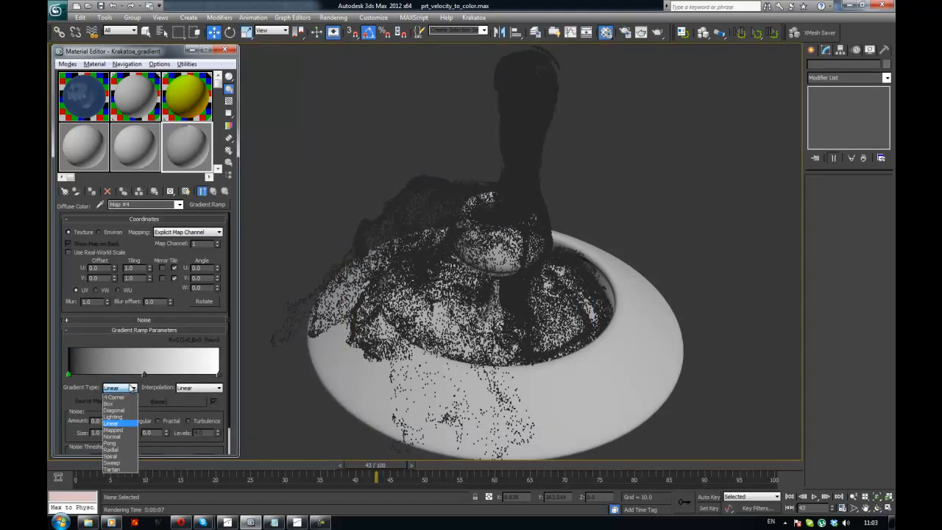
{"action": "left_click", "coordinate": [114, 430]}
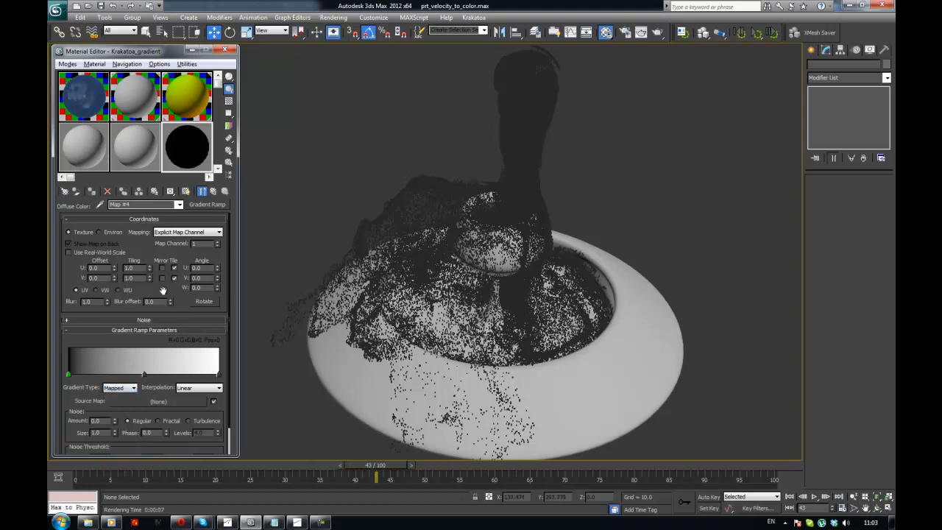
{"action": "left_click", "coordinate": [129, 387]}
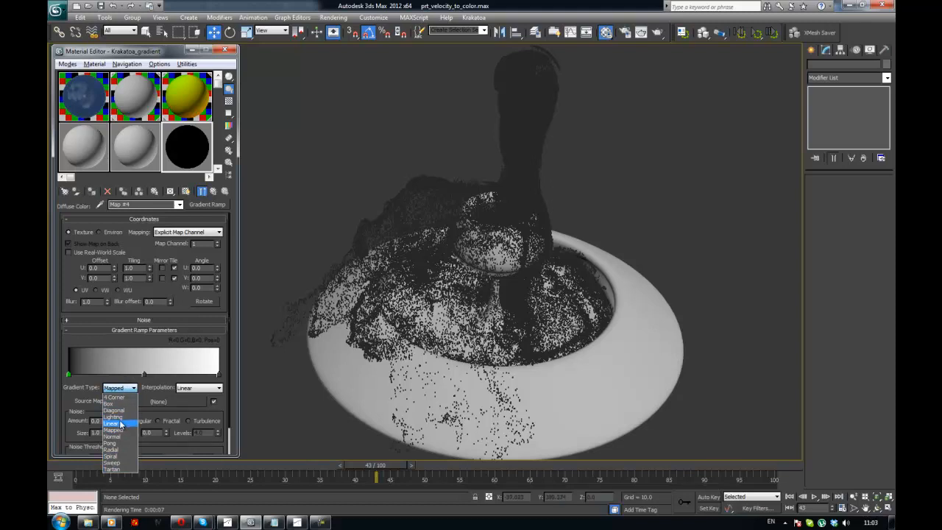
{"action": "left_click", "coordinate": [117, 424]}
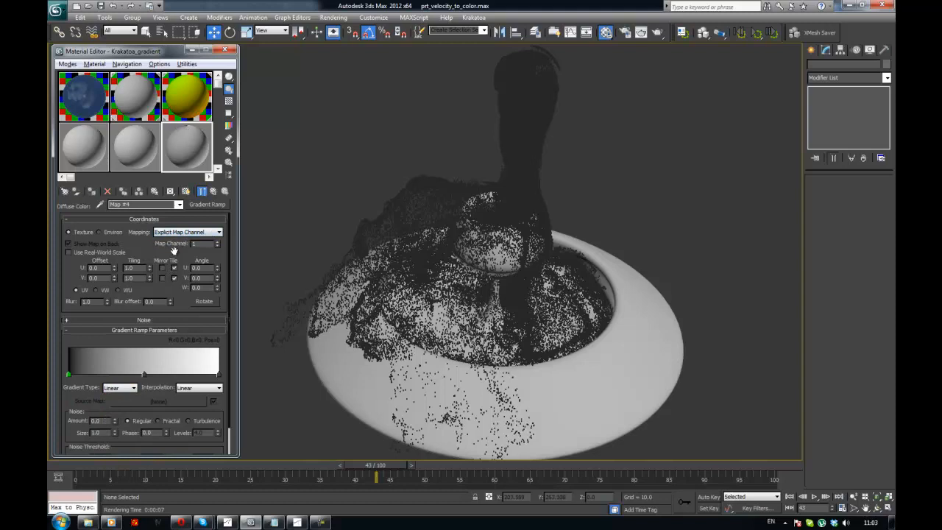
Step: Delete the middle flag of the Gradient Ramp
{"action": "scroll", "coordinate": [147, 346], "scroll_direction": "down", "scroll_amount": 1}
{"action": "left_click", "coordinate": [144, 370]}
{"action": "right_click", "coordinate": [144, 369]}
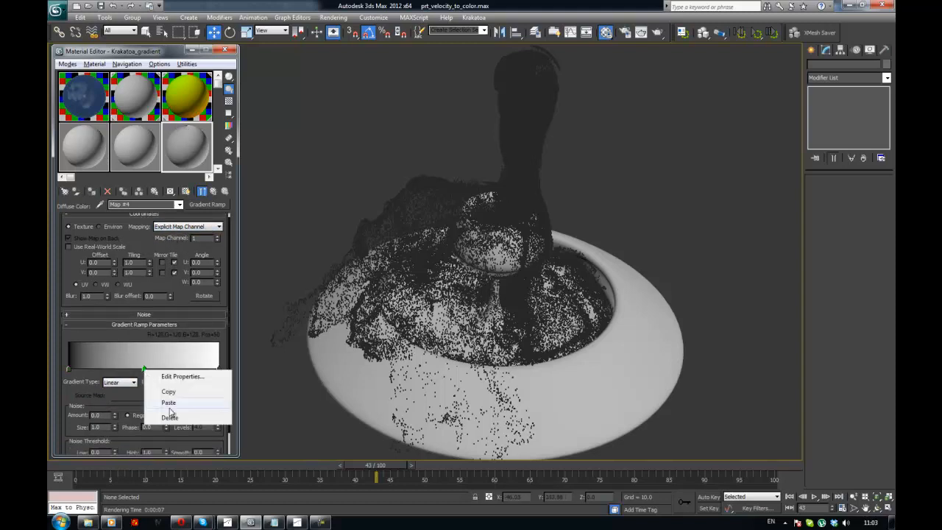
{"action": "left_click", "coordinate": [176, 416]}
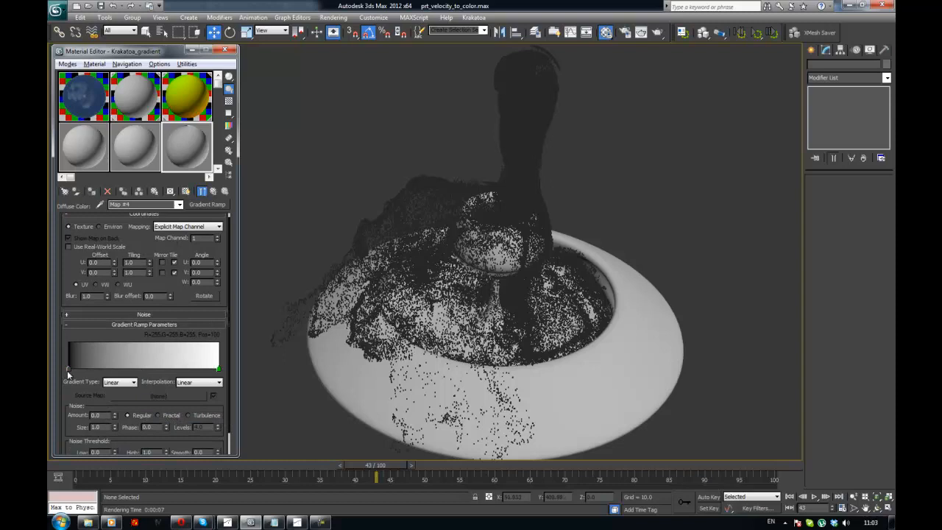
Step: Colour the ramp's start flag pure red (255, 0, 0) and its end flag green
{"action": "double_click", "coordinate": [68, 367]}
{"action": "left_click_drag", "start_coordinate": [391, 66], "coordinate": [438, 67]}
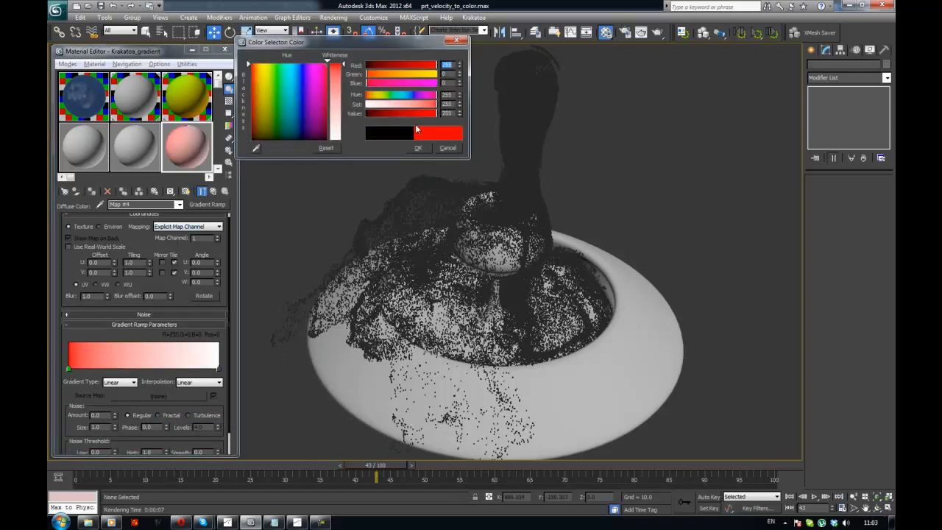
{"action": "left_click", "coordinate": [417, 148]}
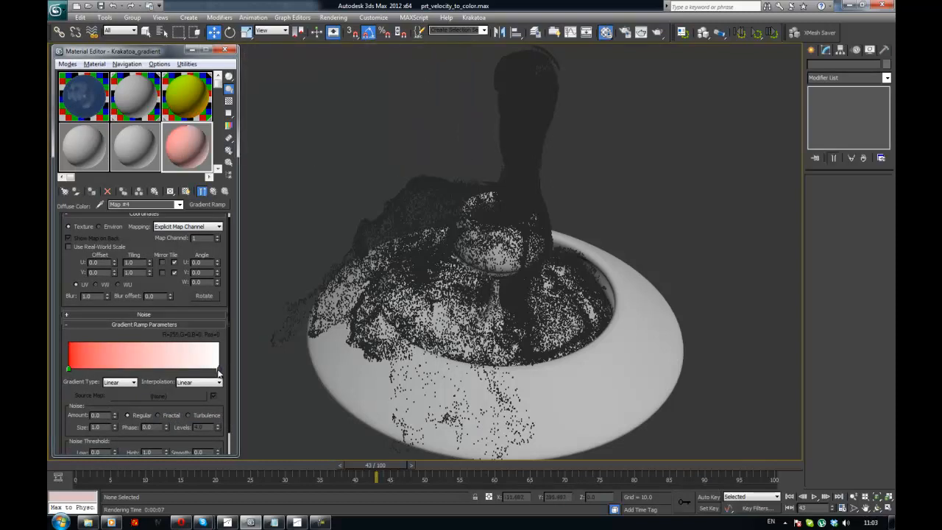
{"action": "double_click", "coordinate": [217, 368]}
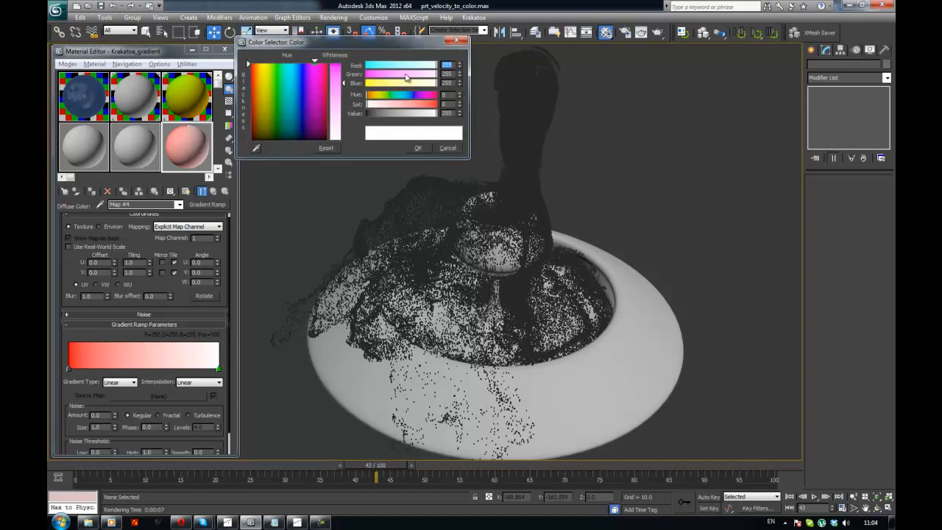
{"action": "left_click", "coordinate": [368, 66]}
{"action": "left_click", "coordinate": [368, 83]}
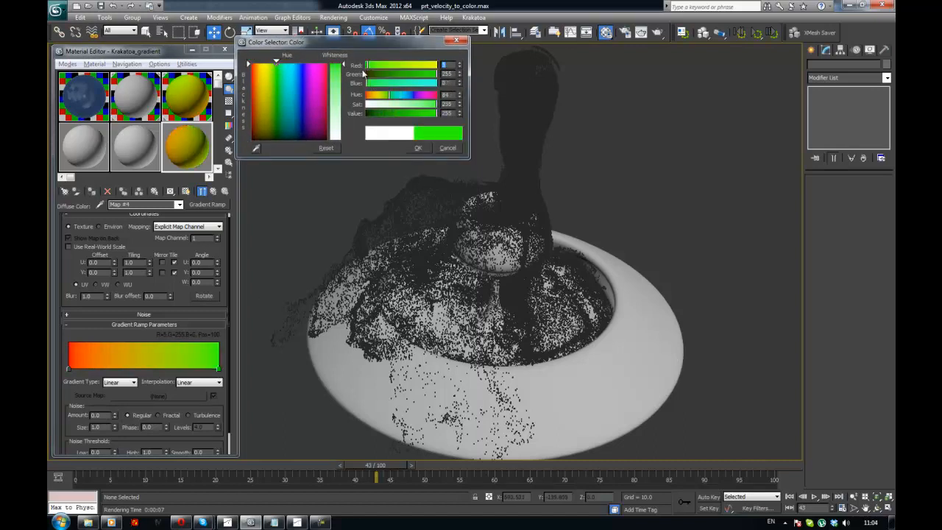
{"action": "left_click", "coordinate": [418, 148]}
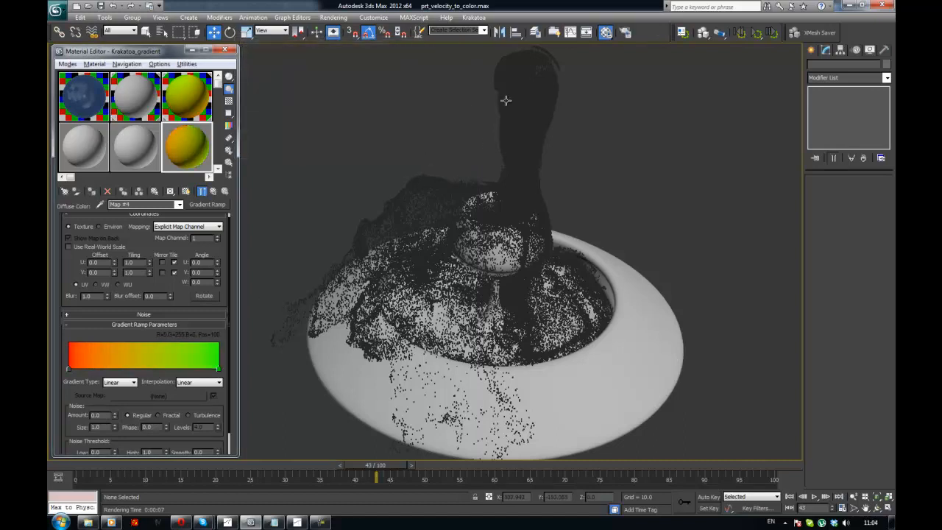
Step: Set Krakatoa as the current renderer, accepting the switch from V-Ray, and test-render frame 43
{"action": "left_click", "coordinate": [474, 17]}
{"action": "left_click", "coordinate": [557, 40]}
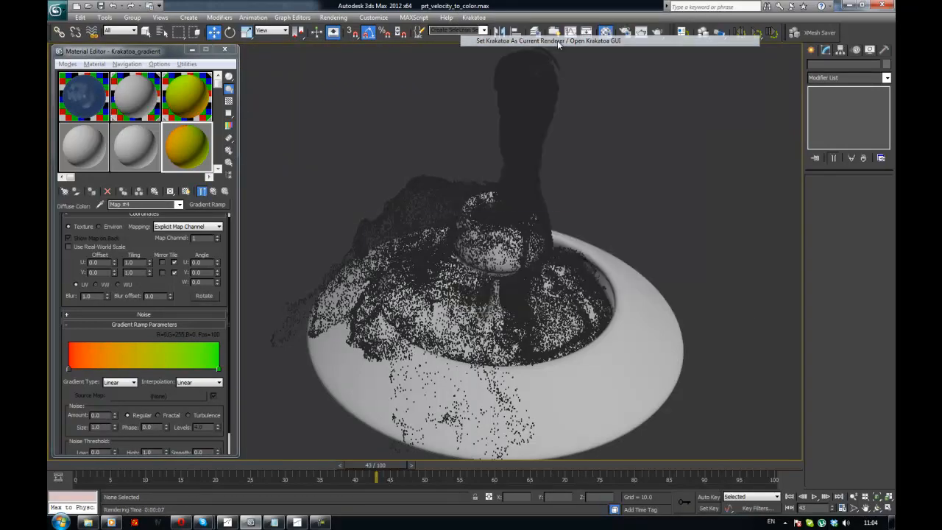
{"action": "left_click", "coordinate": [557, 41]}
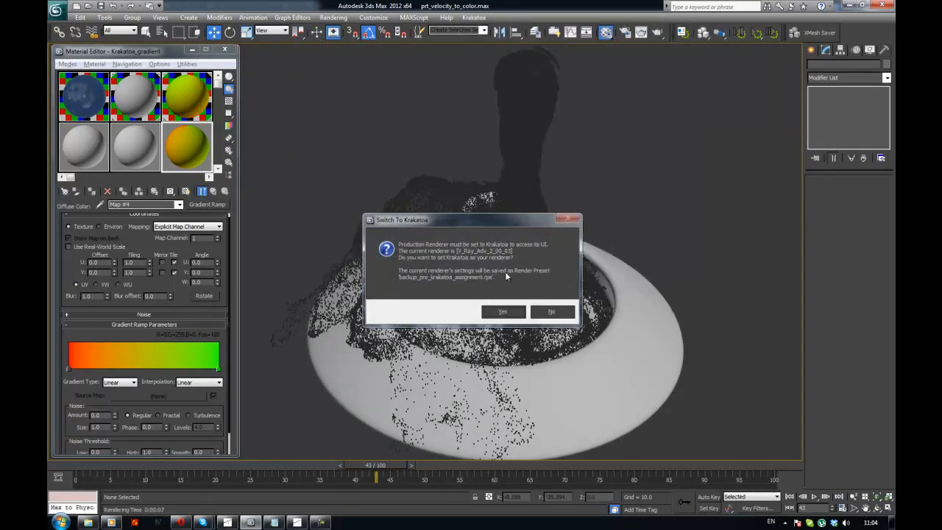
{"action": "left_click", "coordinate": [500, 311]}
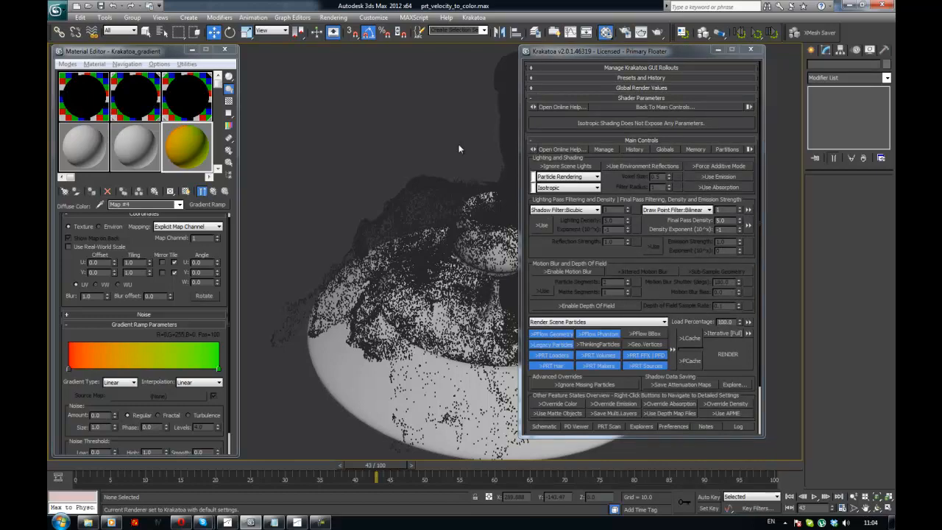
{"action": "key", "text": "shift+q"}
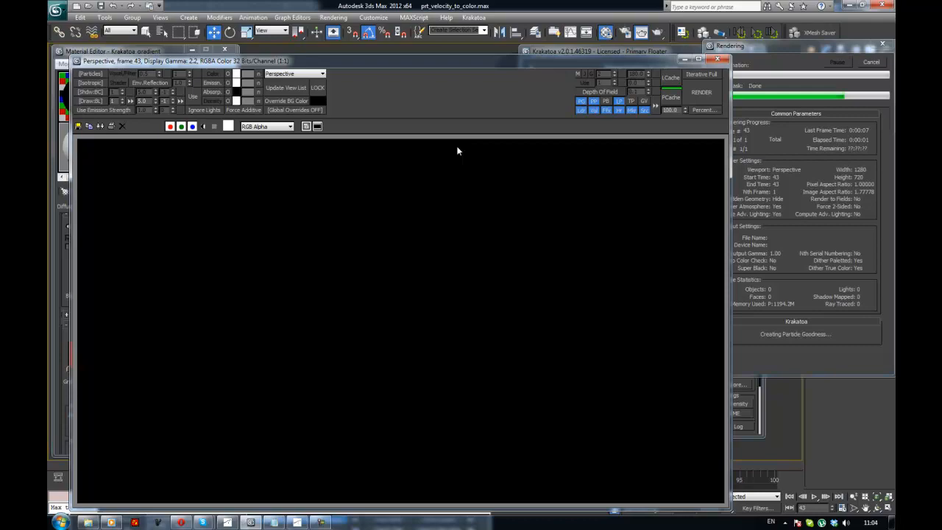
{"action": "left_click", "coordinate": [718, 59]}
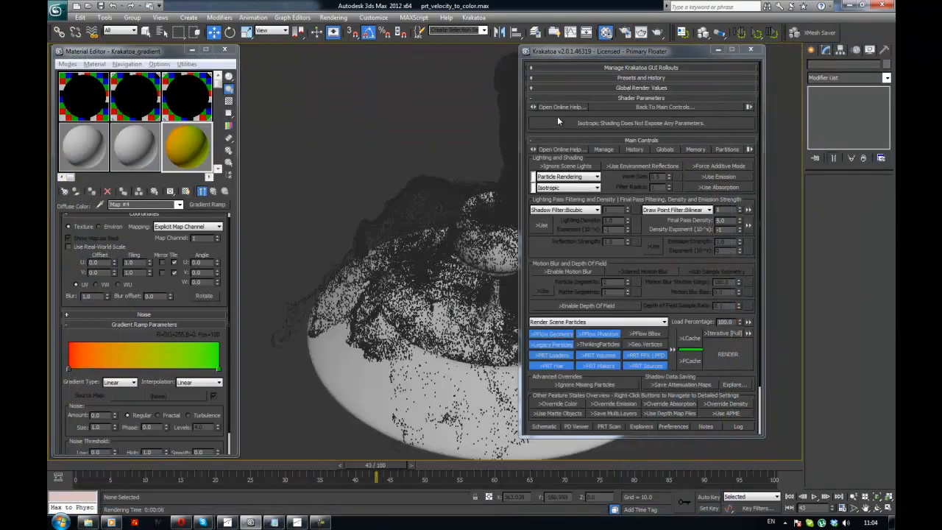
Step: Create a Target Spot light from about X 303, Y 632, aimed at the bowl of particles
{"action": "middle_click_drag", "start_coordinate": [383, 149], "coordinate": [387, 252], "text": "alt"}
{"action": "scroll", "coordinate": [467, 190], "scroll_direction": "down", "scroll_amount": 3}
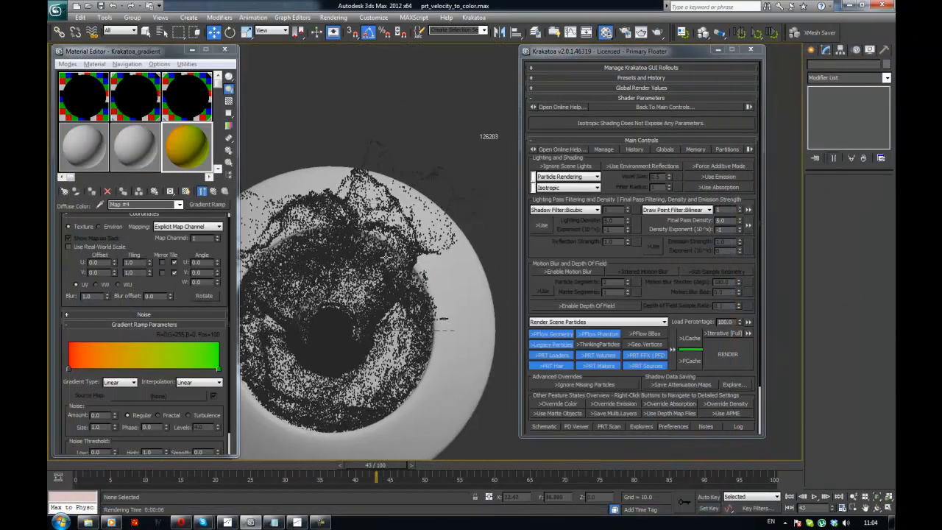
{"action": "scroll", "coordinate": [387, 252], "scroll_direction": "down", "scroll_amount": 3}
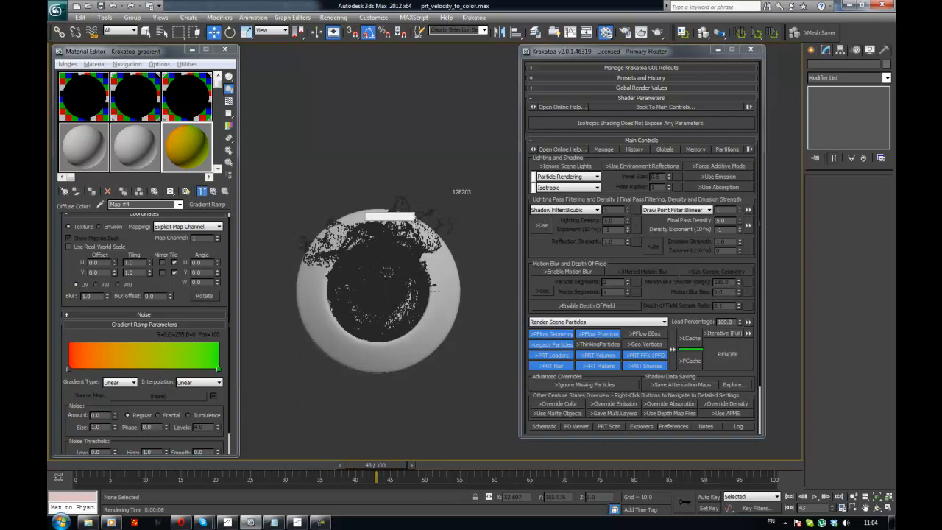
{"action": "type", "text": "tar"}
{"action": "key", "text": "Return"}
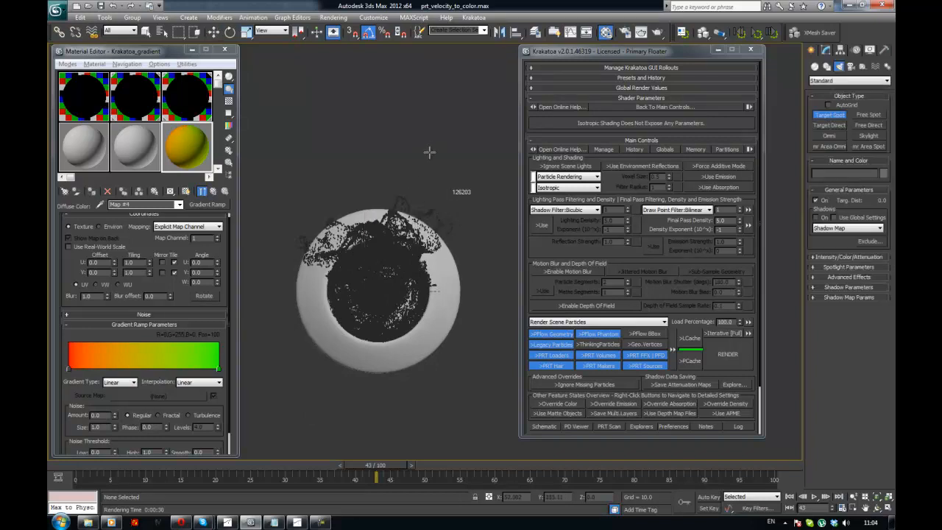
{"action": "middle_click_drag", "start_coordinate": [429, 155], "coordinate": [402, 181]}
{"action": "scroll", "coordinate": [402, 181], "scroll_direction": "down", "scroll_amount": 3}
{"action": "left_click_drag", "start_coordinate": [475, 108], "coordinate": [368, 301]}
Step: Raise the spotlight above the particles to a Z height of about 523
{"action": "key", "text": "w"}
{"action": "middle_click_drag", "start_coordinate": [356, 253], "coordinate": [429, 174], "text": "alt"}
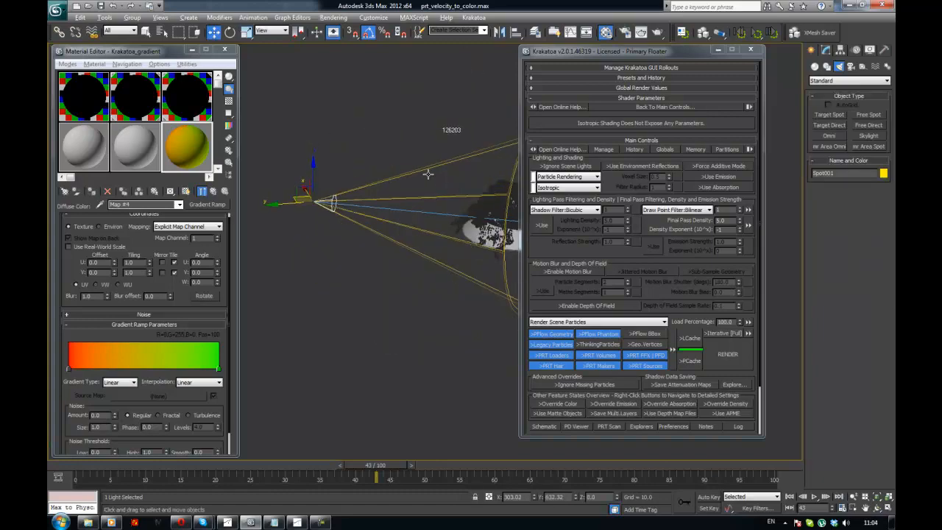
{"action": "left_click_drag", "start_coordinate": [313, 178], "coordinate": [313, 32]}
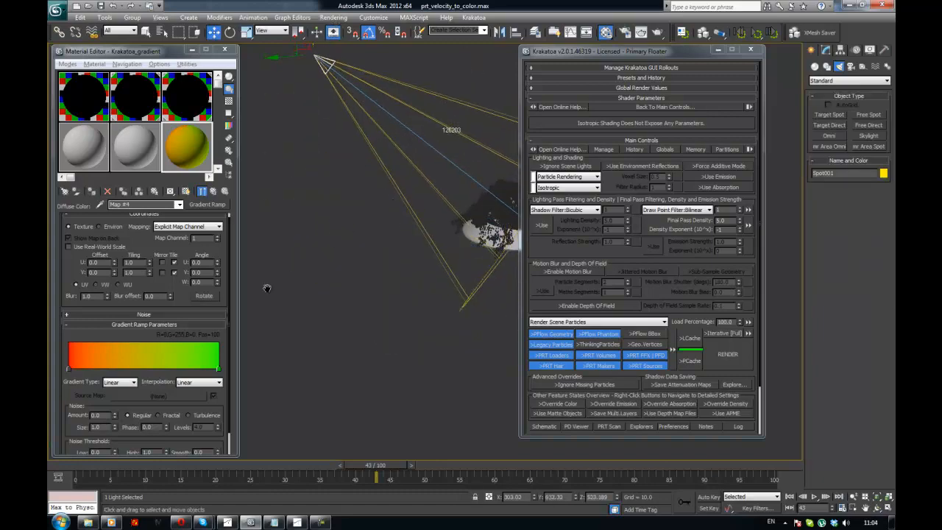
Step: Deselect the light, render frame 43 with Krakatoa to check the lit particles, and close the render window
{"action": "middle_click_drag", "start_coordinate": [267, 288], "coordinate": [473, 229], "text": "alt"}
{"action": "scroll", "coordinate": [376, 298], "scroll_direction": "up", "scroll_amount": 3}
{"action": "left_click", "coordinate": [432, 229]}
{"action": "left_click", "coordinate": [476, 157]}
{"action": "key", "text": "shift+q"}
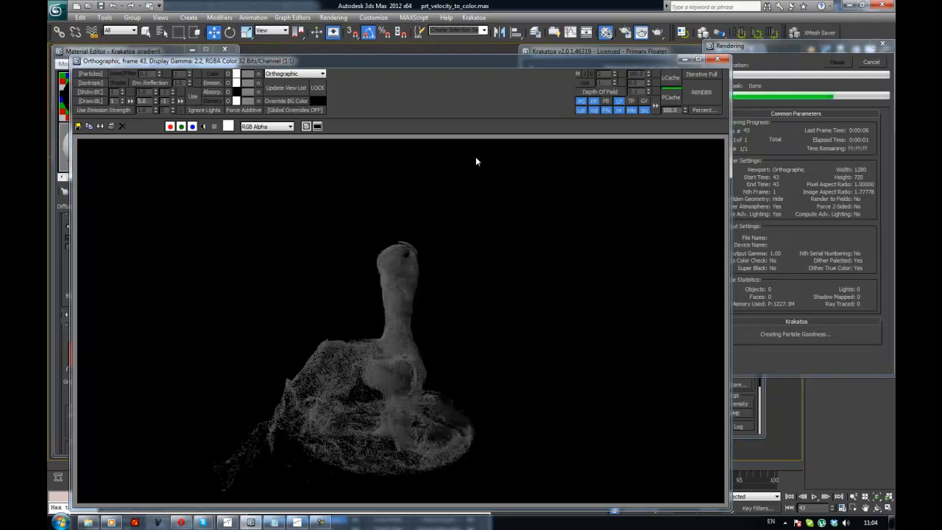
{"action": "left_click", "coordinate": [718, 59]}
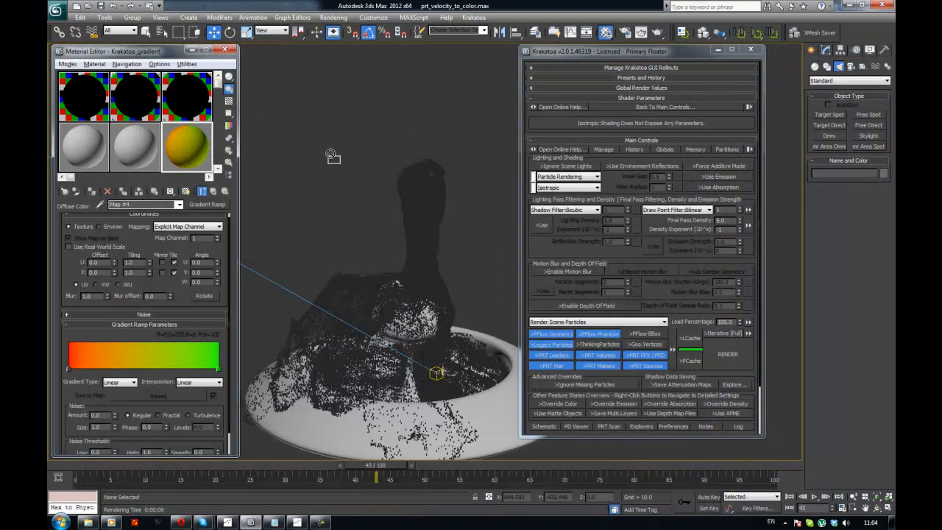
Step: Re-render frame 43 with Krakatoa to check the particle colours, and close the render window and the Krakatoa floater
{"action": "left_click", "coordinate": [409, 171]}
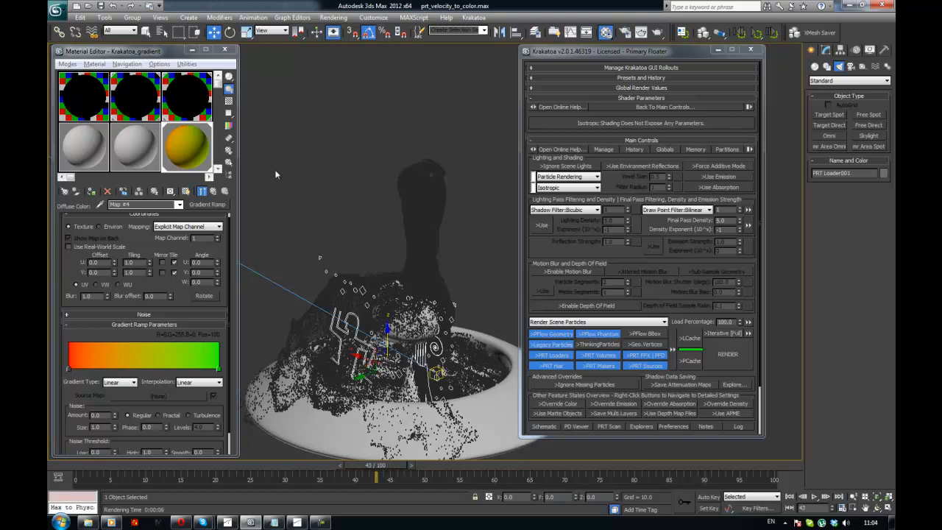
{"action": "left_click", "coordinate": [342, 129]}
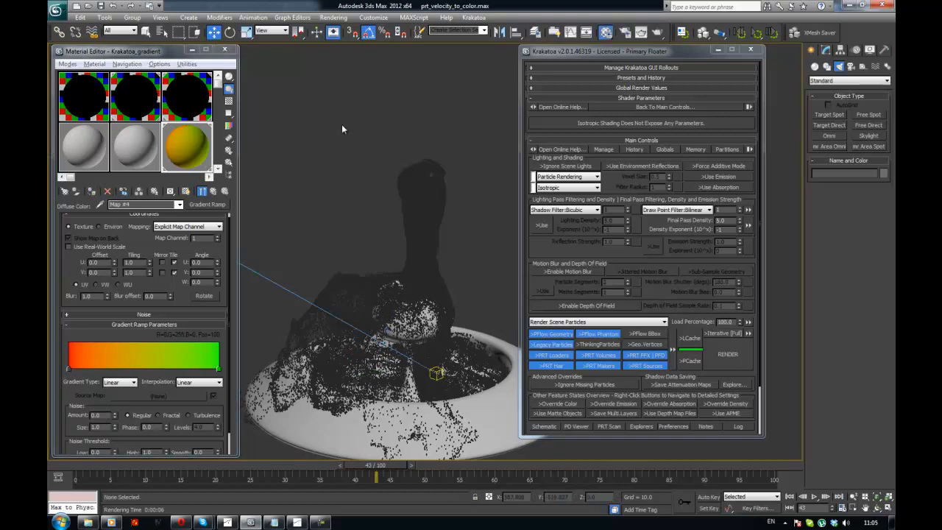
{"action": "key", "text": "shift+q"}
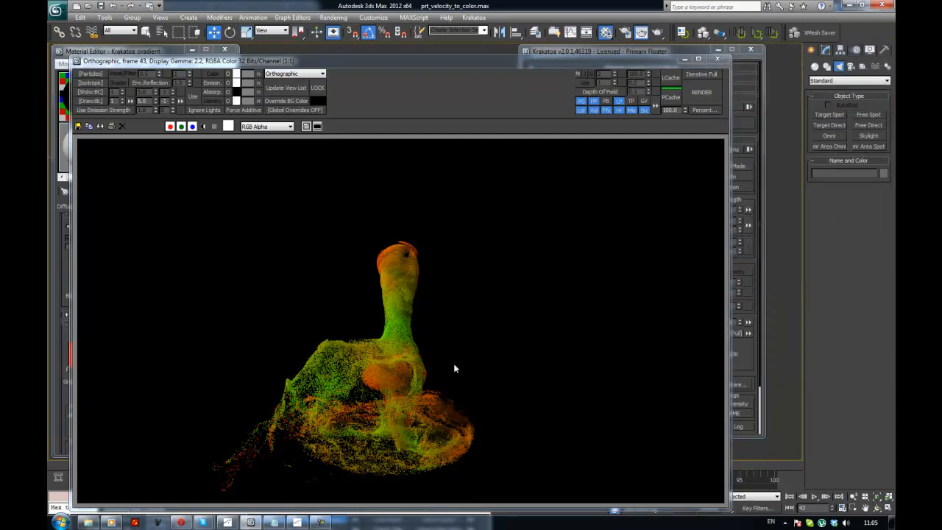
{"action": "left_click", "coordinate": [717, 58]}
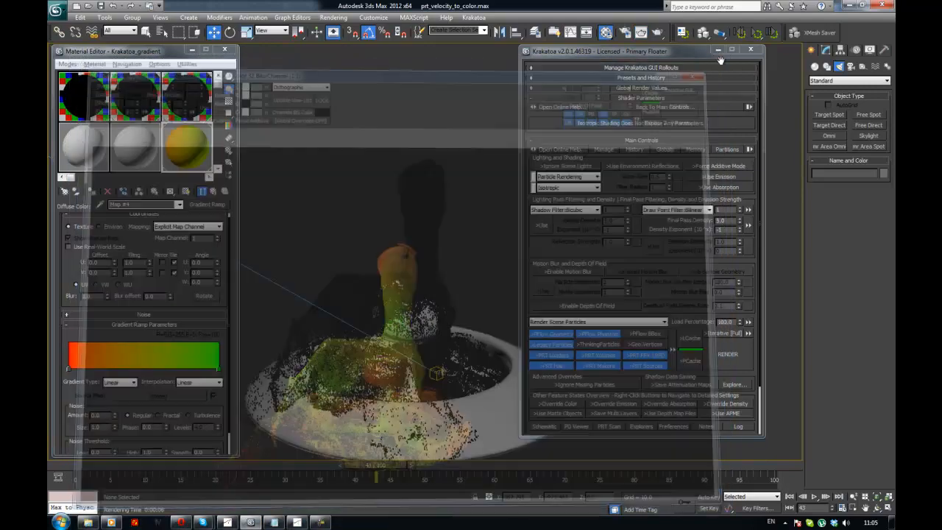
{"action": "left_click", "coordinate": [750, 49]}
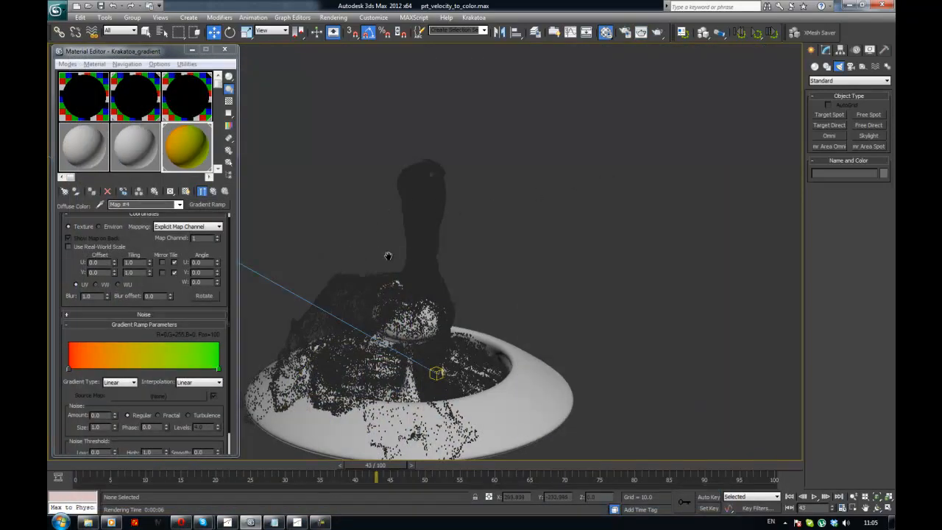
Step: Select the PRT Loader and bring up its modifier stack
{"action": "mouse_move", "coordinate": [388, 256]}
{"action": "middle_mouse_down"}
{"action": "mouse_move", "coordinate": [408, 269]}
{"action": "mouse_move", "coordinate": [372, 287]}
{"action": "mouse_move", "coordinate": [400, 246]}
{"action": "middle_mouse_up"}
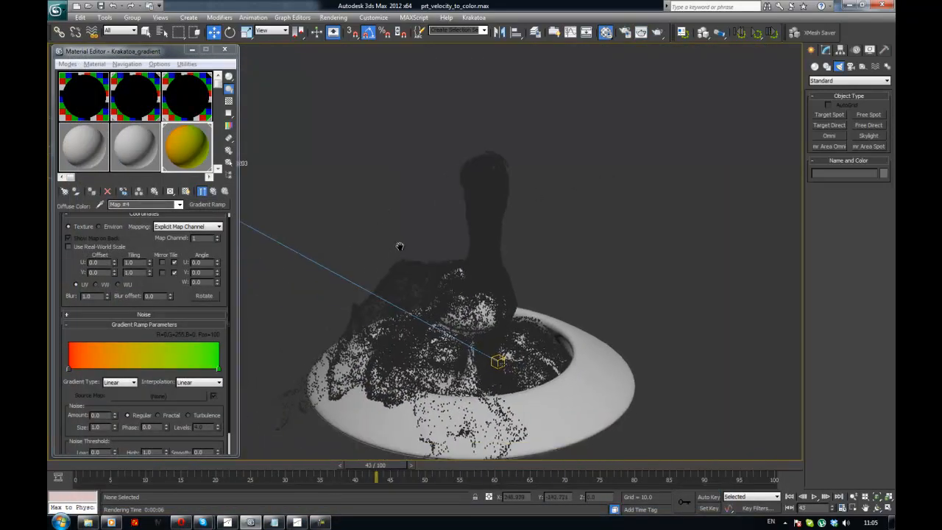
{"action": "left_click", "coordinate": [483, 234]}
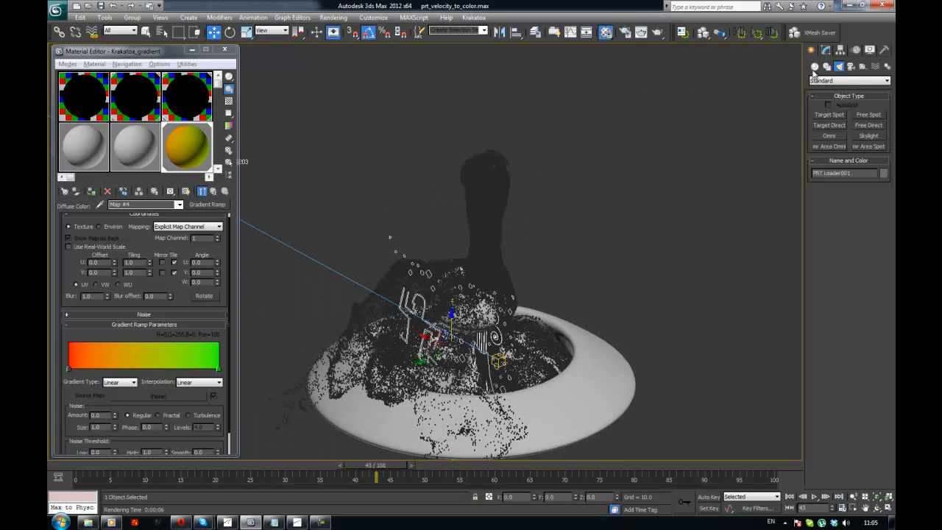
{"action": "left_click", "coordinate": [826, 49]}
{"action": "middle_click_drag", "start_coordinate": [600, 106], "coordinate": [590, 105]}
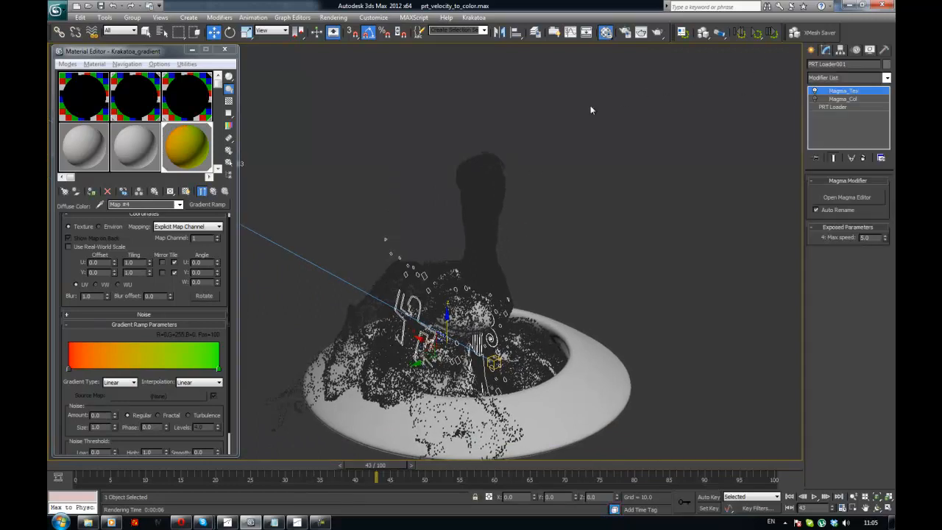
{"action": "middle_click_drag", "start_coordinate": [576, 168], "coordinate": [594, 193], "text": "alt"}
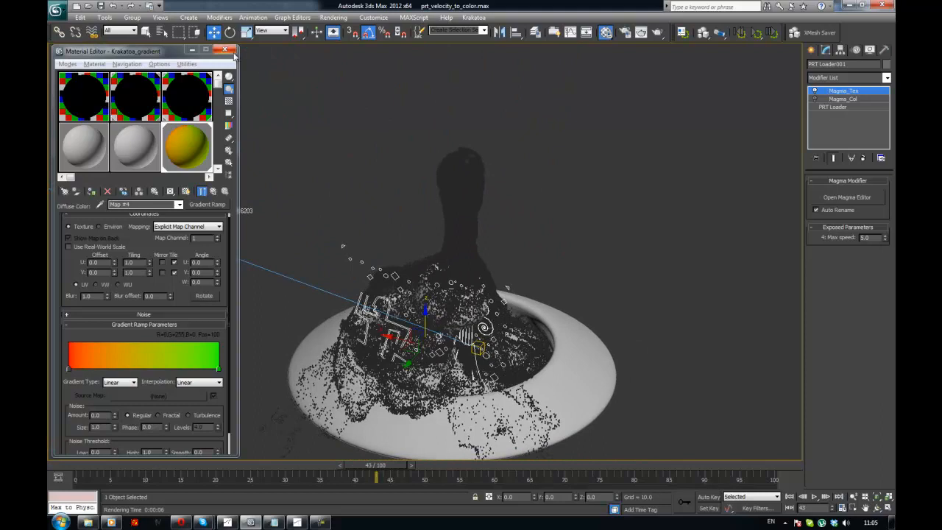
{"action": "middle_click_drag", "start_coordinate": [416, 188], "coordinate": [419, 177]}
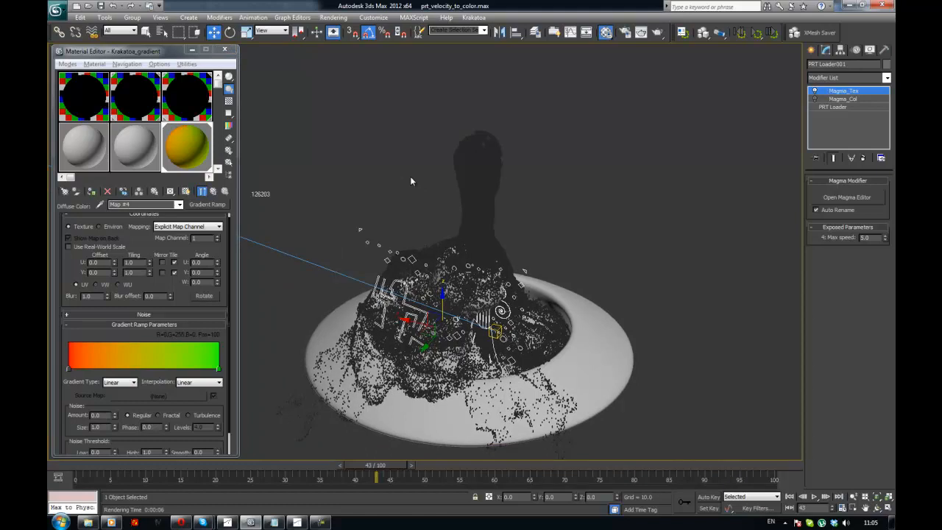
Step: Hide the PRT layer, unhide the Frost layer, and try a Krakatoa render of frame 43
{"action": "left_click", "coordinate": [535, 32]}
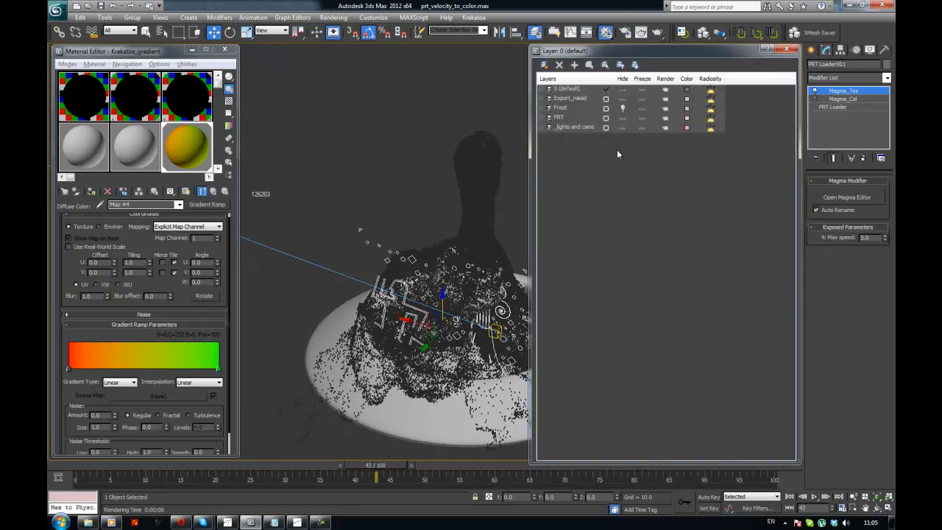
{"action": "left_click", "coordinate": [624, 118]}
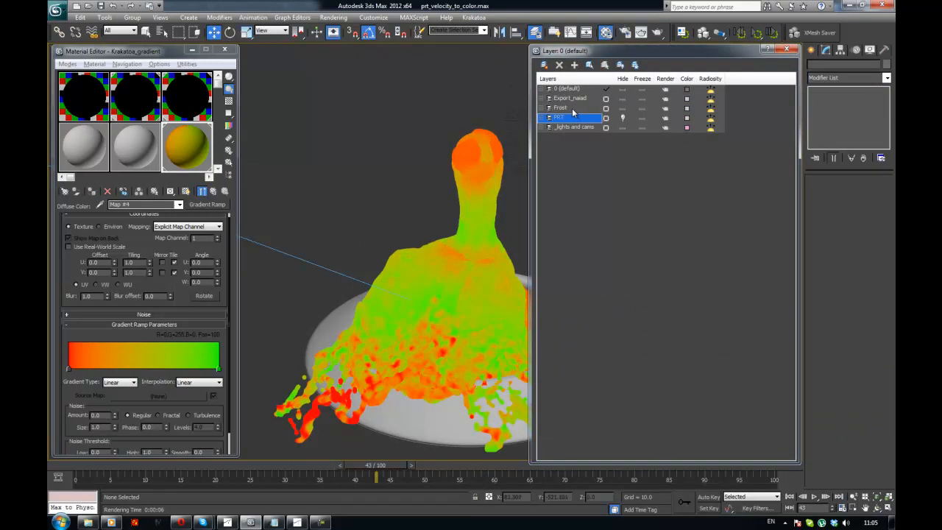
{"action": "left_click", "coordinate": [535, 32]}
{"action": "key", "text": "shift+q"}
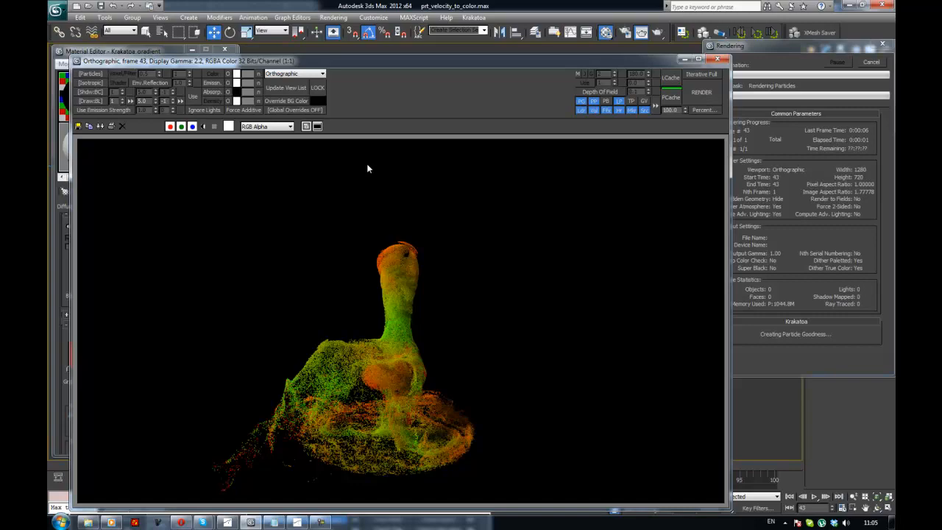
{"action": "left_click", "coordinate": [718, 60]}
Step: Step forward to frame 44 and back to 43 to refresh the Frost mesh, and examine its velocity colours
{"action": "key", "text": "period"}
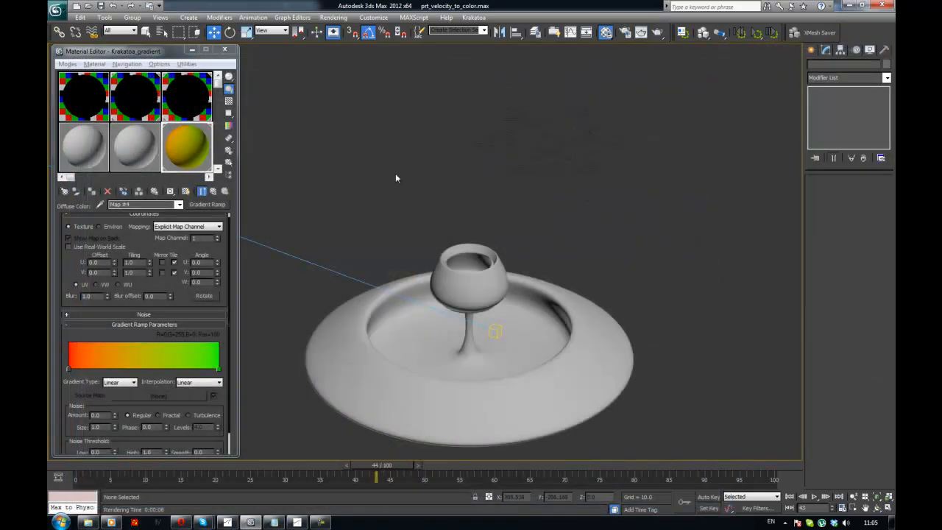
{"action": "key", "text": "comma"}
{"action": "middle_click_drag", "start_coordinate": [395, 173], "coordinate": [550, 271], "text": "alt"}
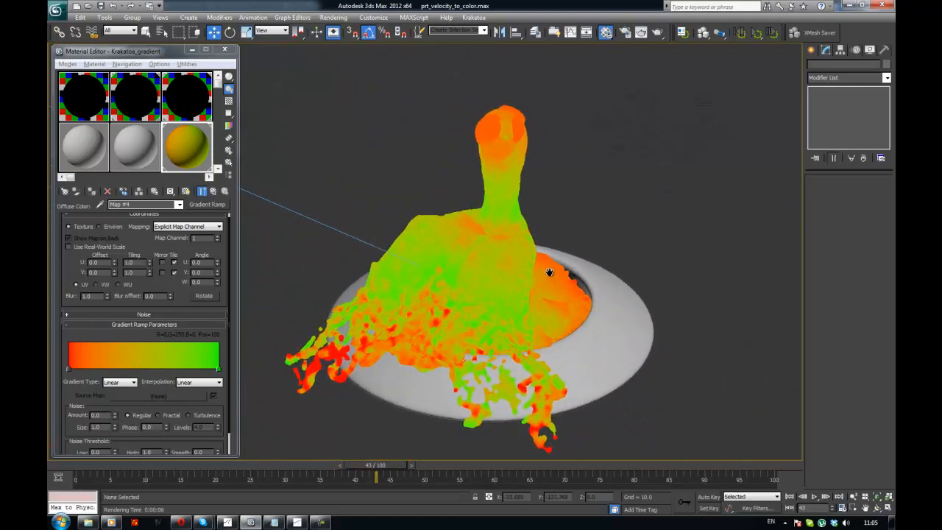
Step: Hide the Frost layer and unhide the PRT layer
{"action": "key", "text": "l"}
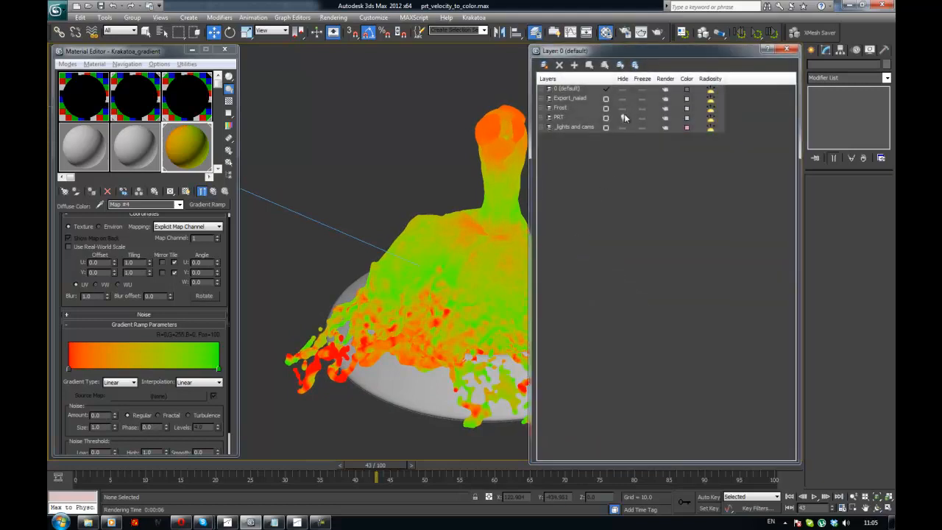
{"action": "left_click", "coordinate": [625, 109]}
{"action": "left_click", "coordinate": [625, 116]}
{"action": "key", "text": "l"}
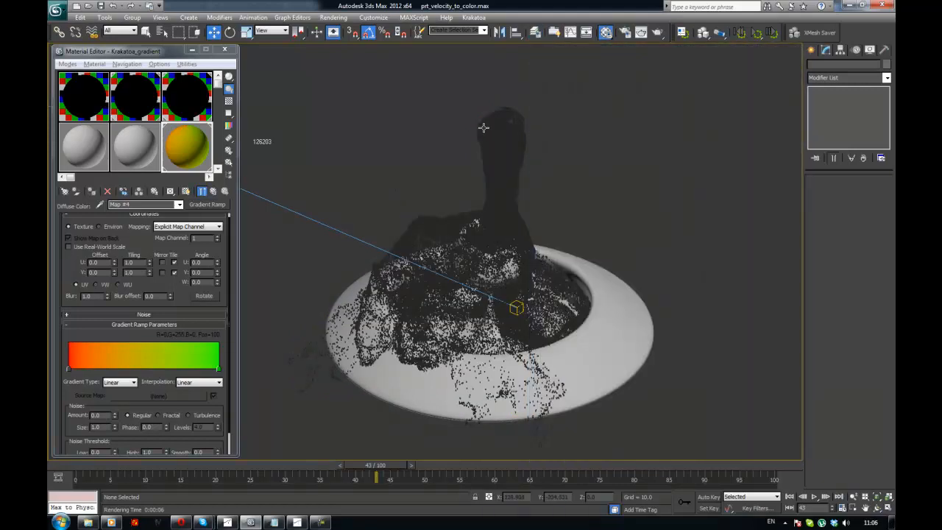
Step: Add a new MagmaModifier on top of the PRT Loader's stack and open its Magma editor
{"action": "left_click", "coordinate": [484, 128]}
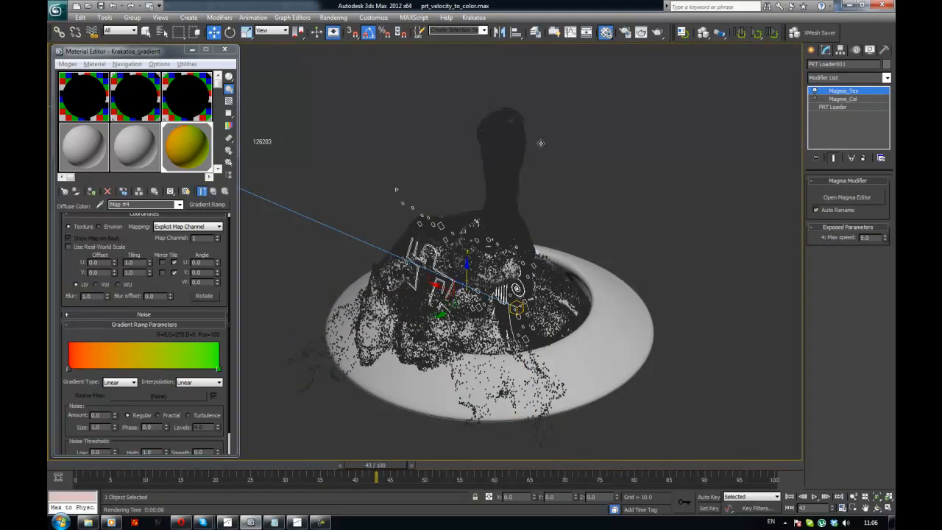
{"action": "left_click", "coordinate": [837, 78]}
{"action": "key", "text": "m"}
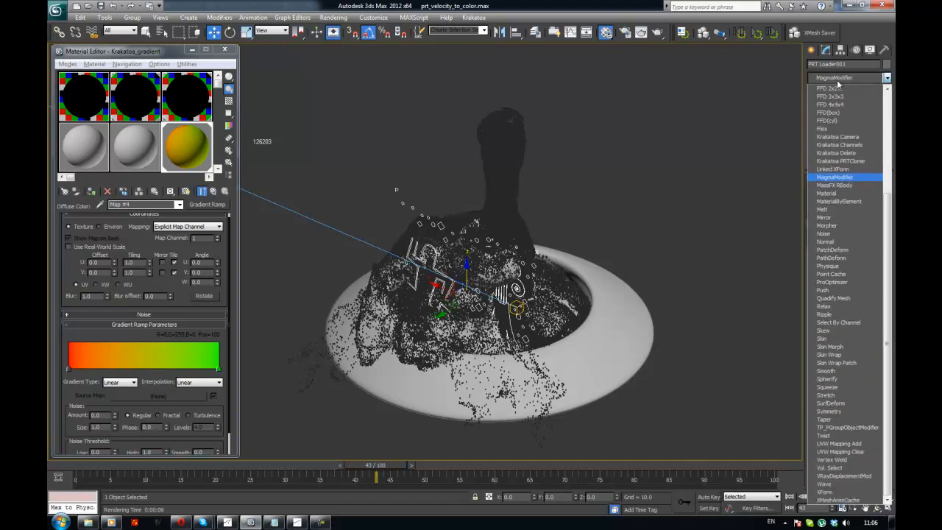
{"action": "key", "text": "Return"}
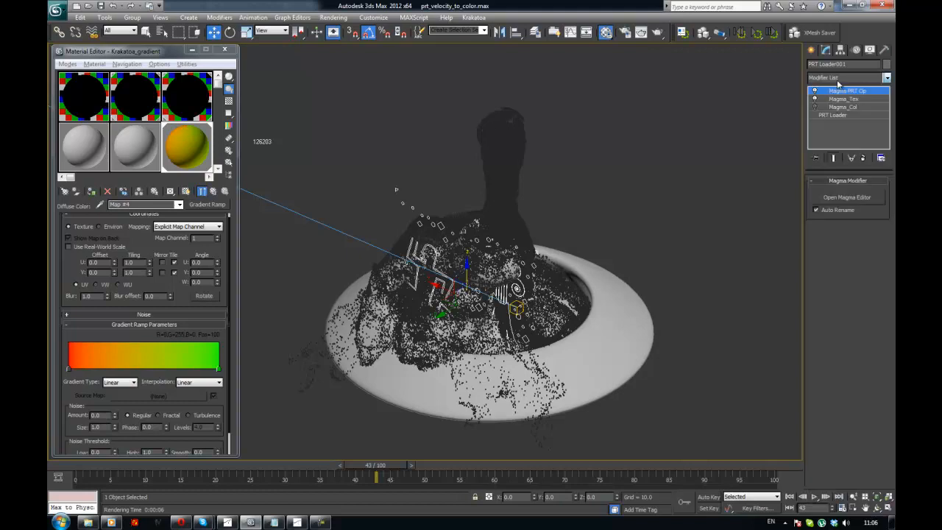
{"action": "left_click", "coordinate": [845, 198]}
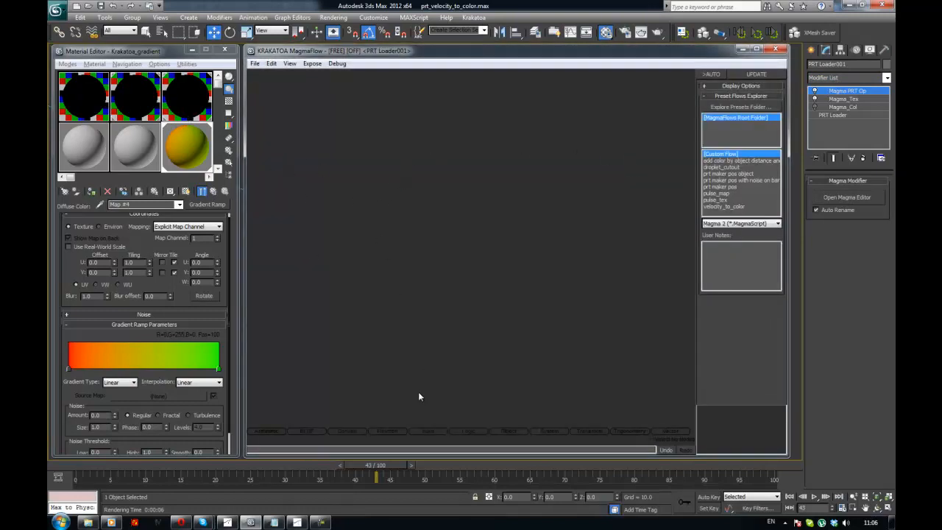
Step: Add an InputTexmap node to the empty Magma flow
{"action": "right_click", "coordinate": [449, 299]}
{"action": "left_click", "coordinate": [484, 361]}
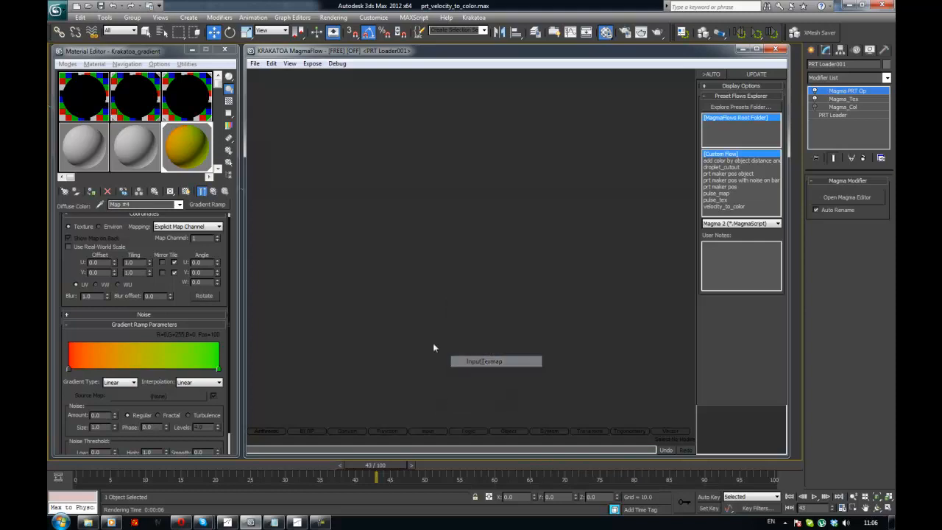
{"action": "left_click_drag", "start_coordinate": [441, 300], "coordinate": [386, 281]}
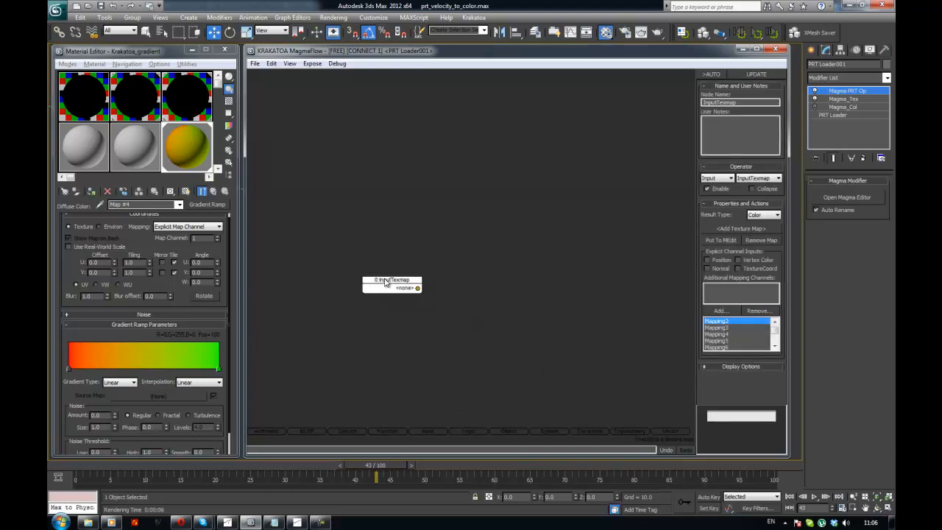
Step: Assign the Map #4 Gradient Ramp from the sample slots to InputTexmap as an instance and enable its explicit TextureCoord input
{"action": "left_click", "coordinate": [736, 229]}
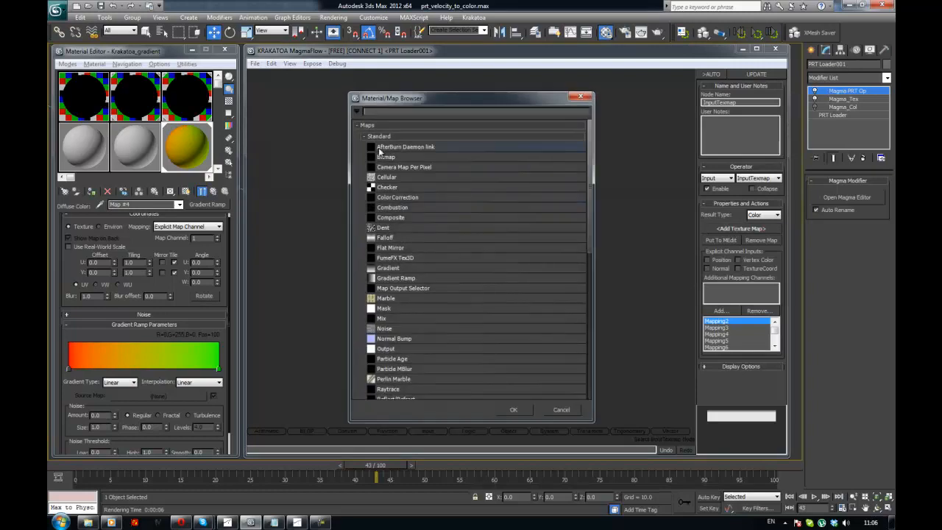
{"action": "left_click", "coordinate": [357, 126]}
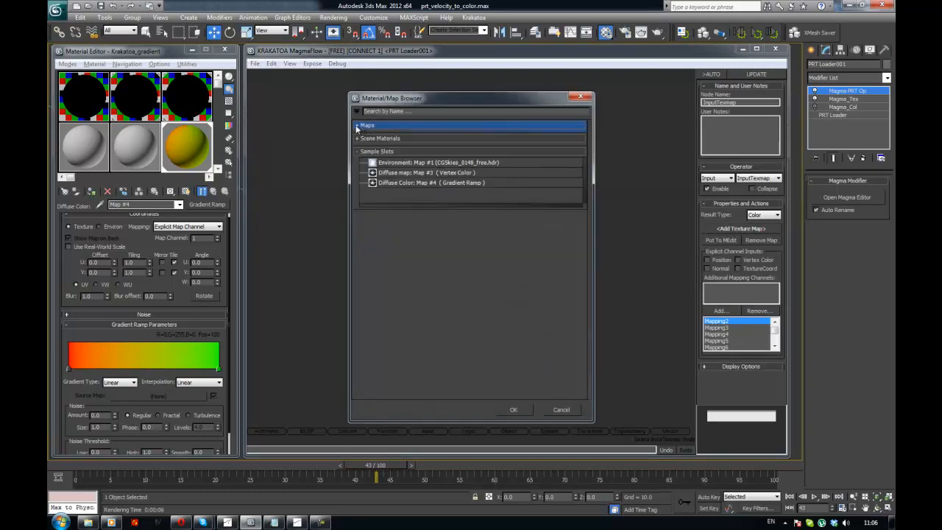
{"action": "double_click", "coordinate": [399, 184]}
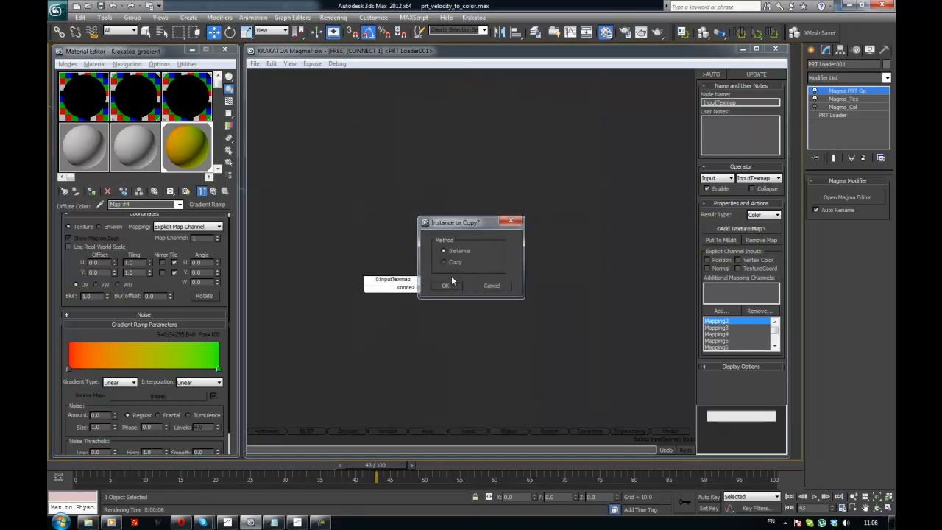
{"action": "left_click", "coordinate": [446, 283]}
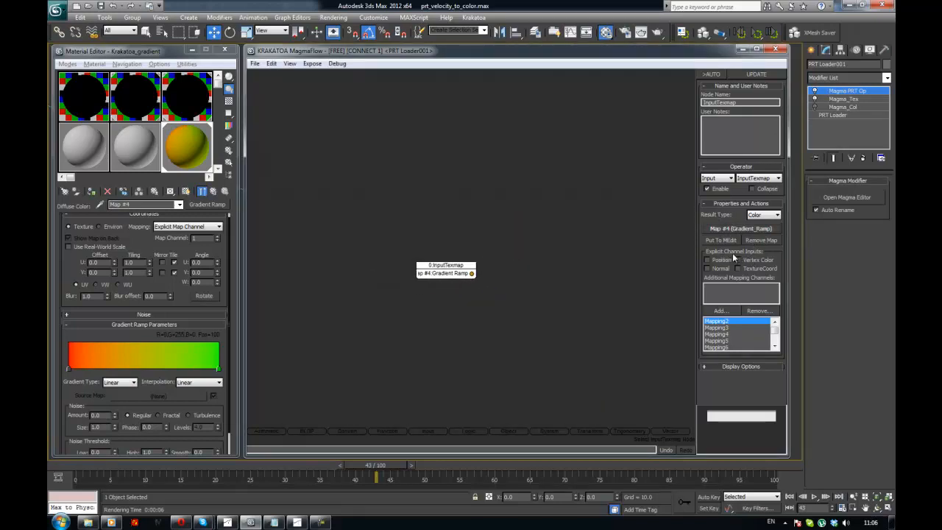
{"action": "left_click", "coordinate": [755, 267]}
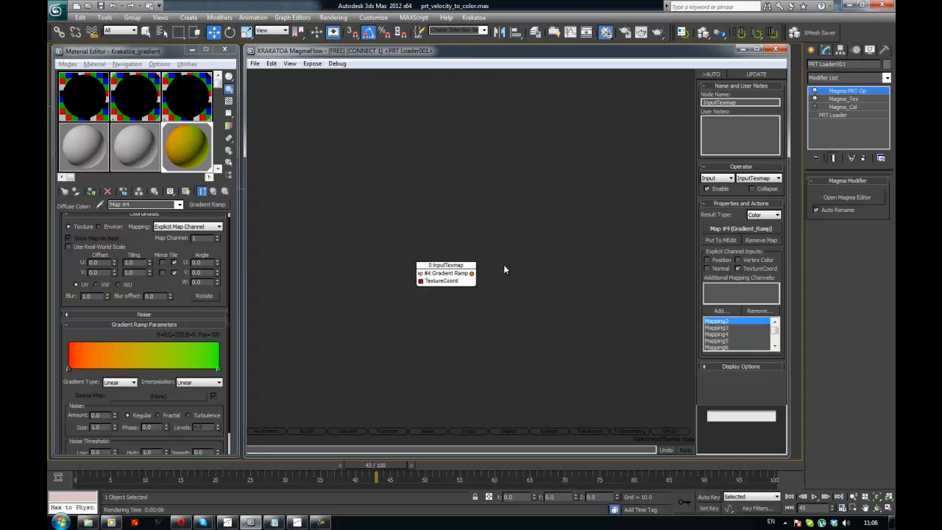
{"action": "left_click", "coordinate": [414, 230]}
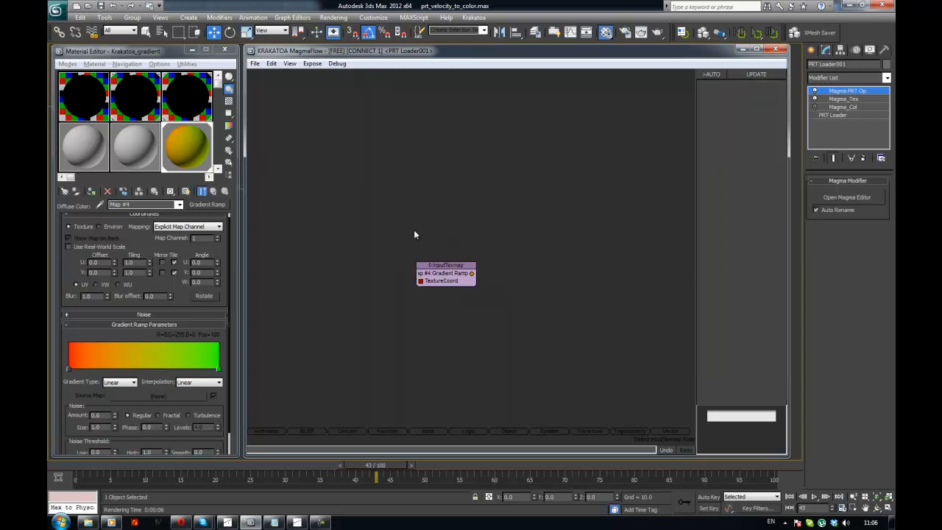
Step: Add an InputChannel node beside the InputTexmap node and set its channel to TextureCoord
{"action": "right_click", "coordinate": [319, 250]}
{"action": "left_click", "coordinate": [353, 254]}
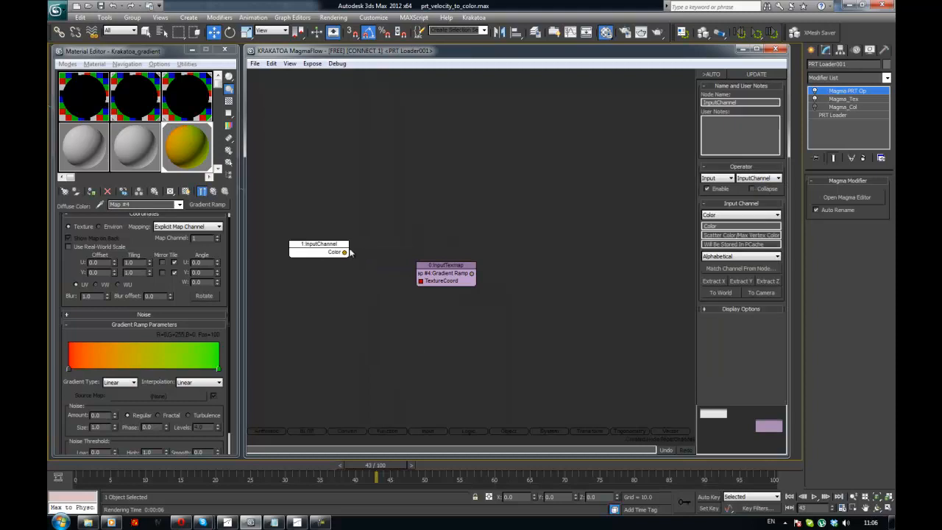
{"action": "left_click", "coordinate": [714, 215]}
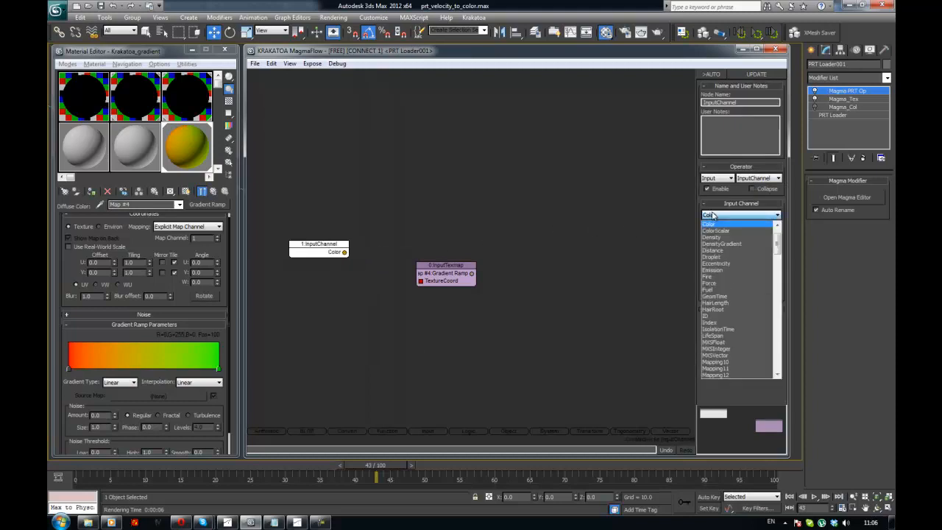
{"action": "scroll", "coordinate": [748, 272], "scroll_direction": "up", "scroll_amount": 2}
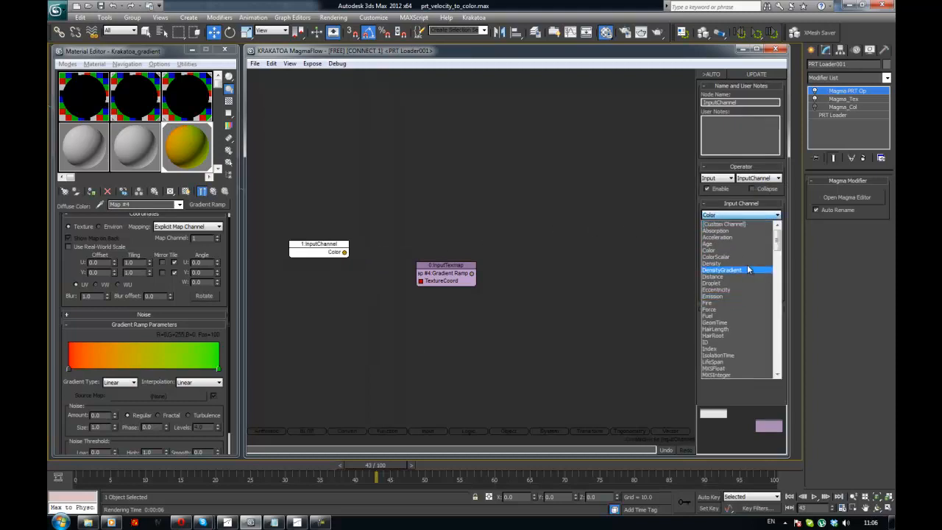
{"action": "scroll", "coordinate": [750, 272], "scroll_direction": "down", "scroll_amount": 9}
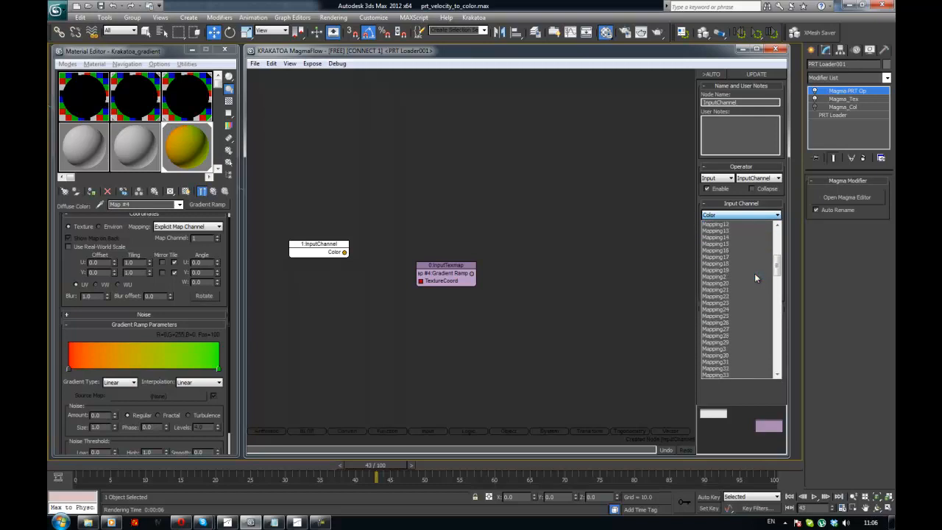
{"action": "scroll", "coordinate": [765, 276], "scroll_direction": "down", "scroll_amount": 12}
{"action": "left_click_drag", "start_coordinate": [776, 304], "coordinate": [775, 364]}
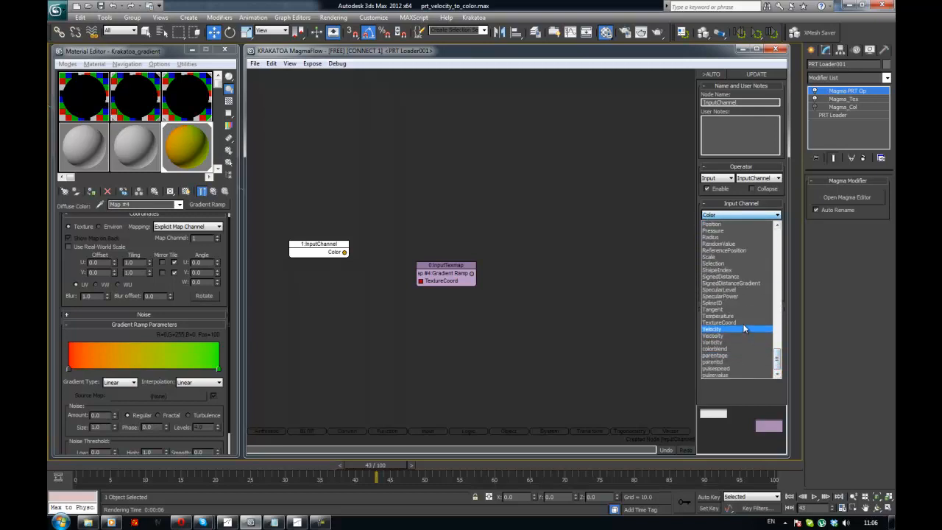
{"action": "left_click", "coordinate": [743, 323]}
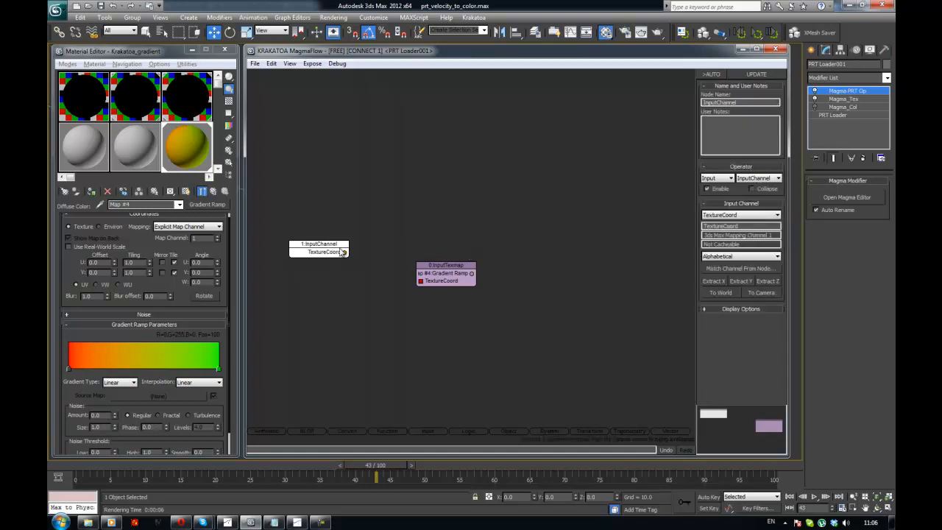
Step: Feed the TextureCoord InputChannel into InputTexmap, connect InputTexmap to a new Color output node, and close the Magma editor
{"action": "left_click_drag", "start_coordinate": [345, 253], "coordinate": [426, 255]}
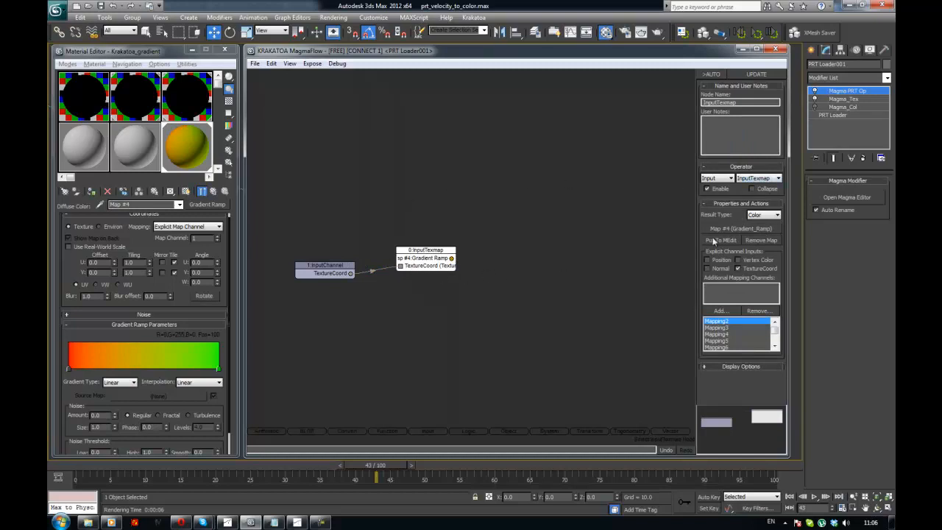
{"action": "left_click", "coordinate": [504, 214]}
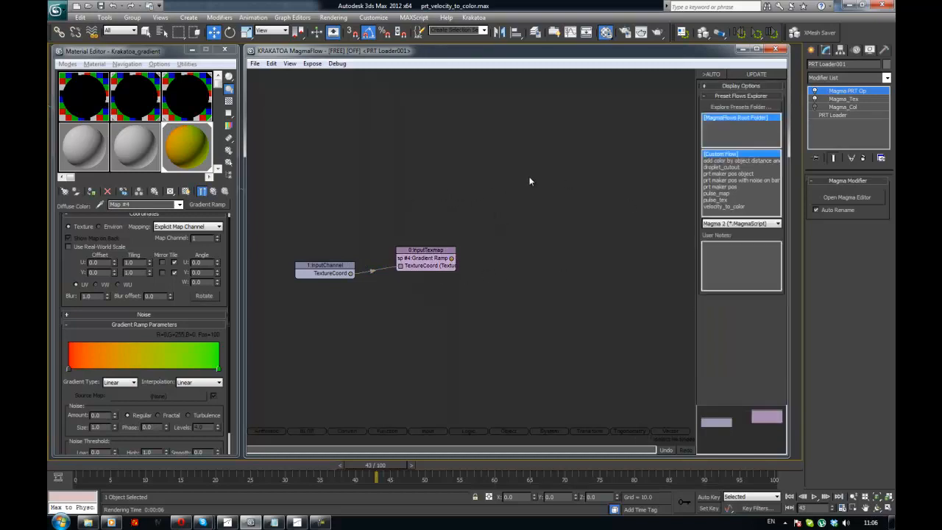
{"action": "key", "text": "ctrl+o"}
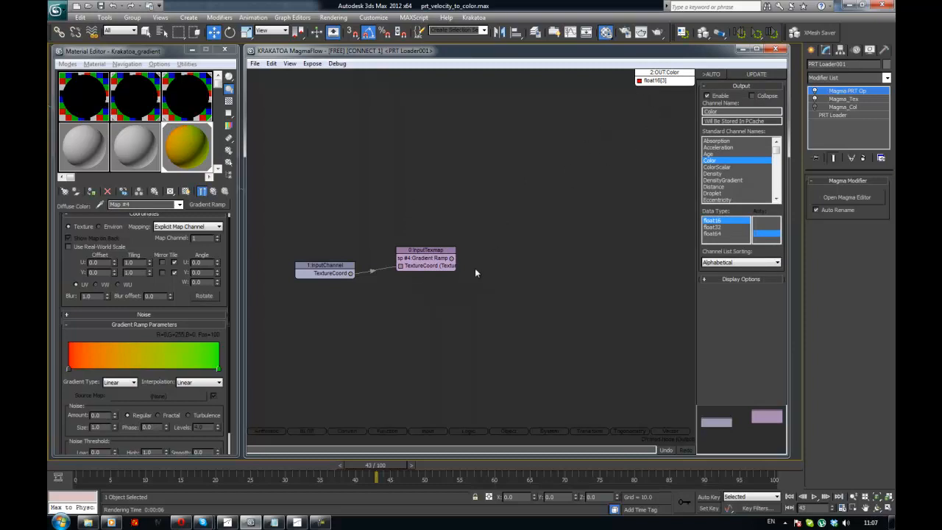
{"action": "left_click_drag", "start_coordinate": [452, 259], "coordinate": [639, 81]}
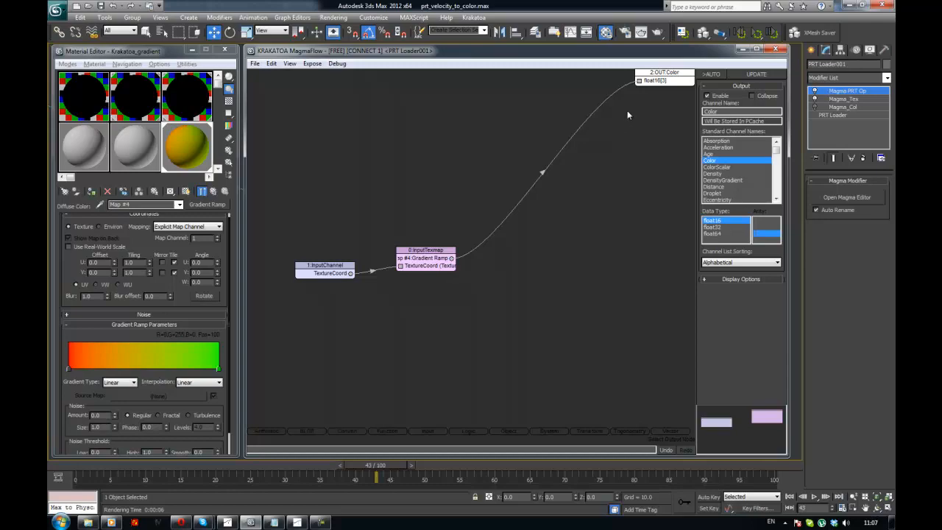
{"action": "left_click", "coordinate": [777, 50]}
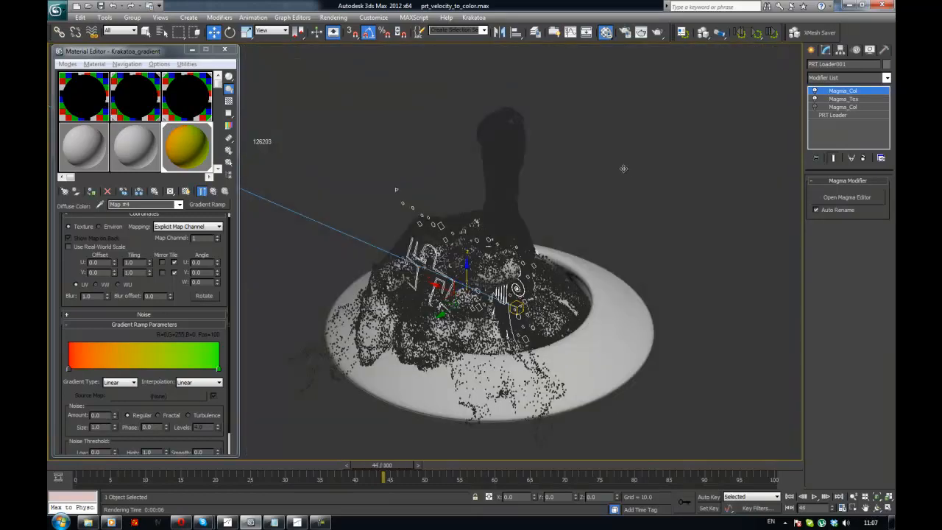
Step: Refresh the particles at frame 43 and examine their gradient colours from another angle
{"action": "key", "text": "comma"}
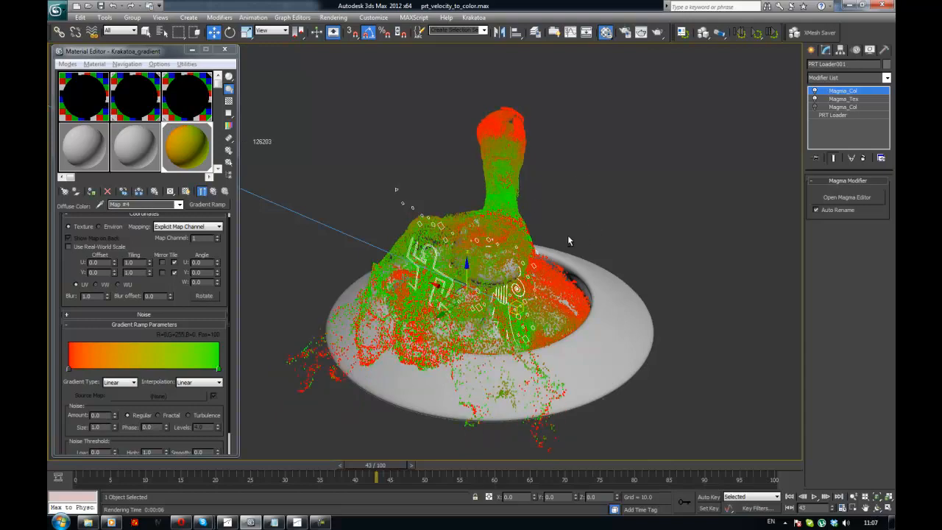
{"action": "middle_click_drag", "start_coordinate": [569, 240], "coordinate": [552, 243], "text": "alt"}
{"action": "middle_click_drag", "start_coordinate": [590, 217], "coordinate": [739, 117], "text": "alt"}
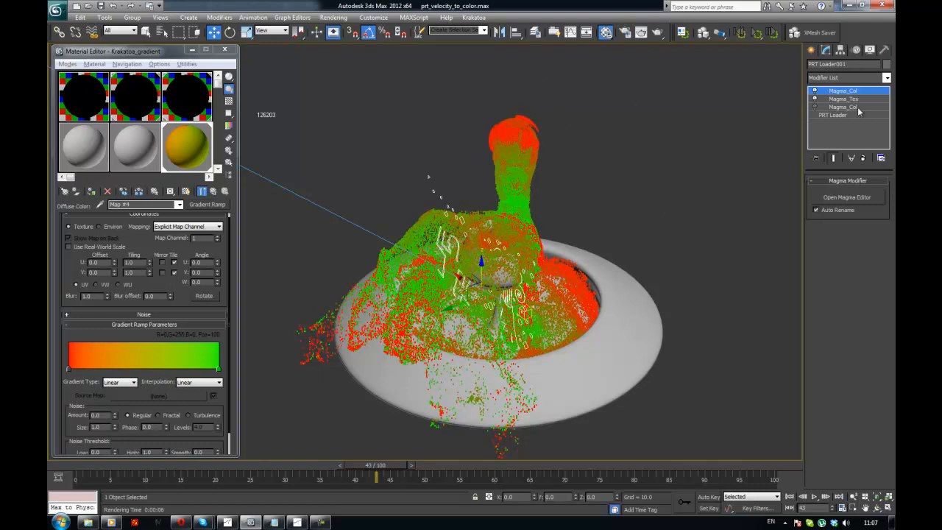
Step: Change the output channel of the top Magma flow from Color to PRTViewportColor and refresh the viewport at frame 43
{"action": "left_click", "coordinate": [861, 199]}
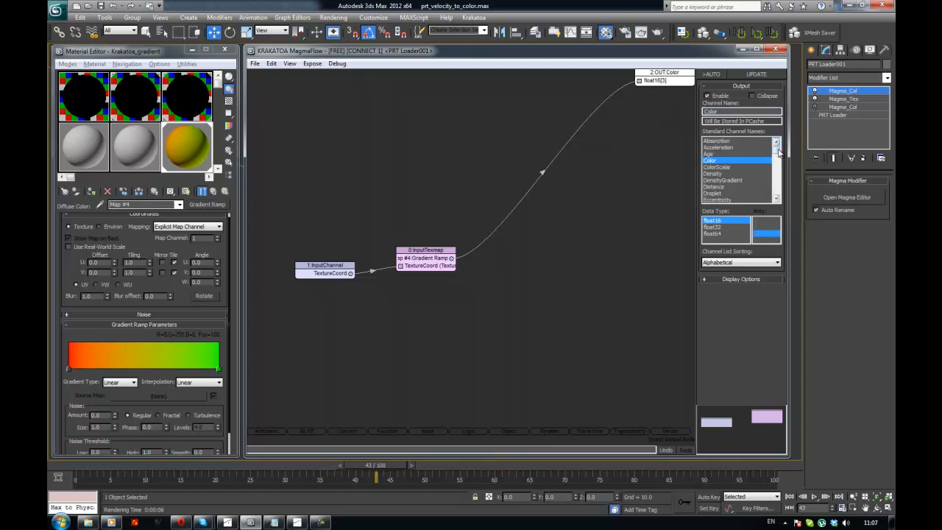
{"action": "left_click_drag", "start_coordinate": [777, 151], "coordinate": [776, 200]}
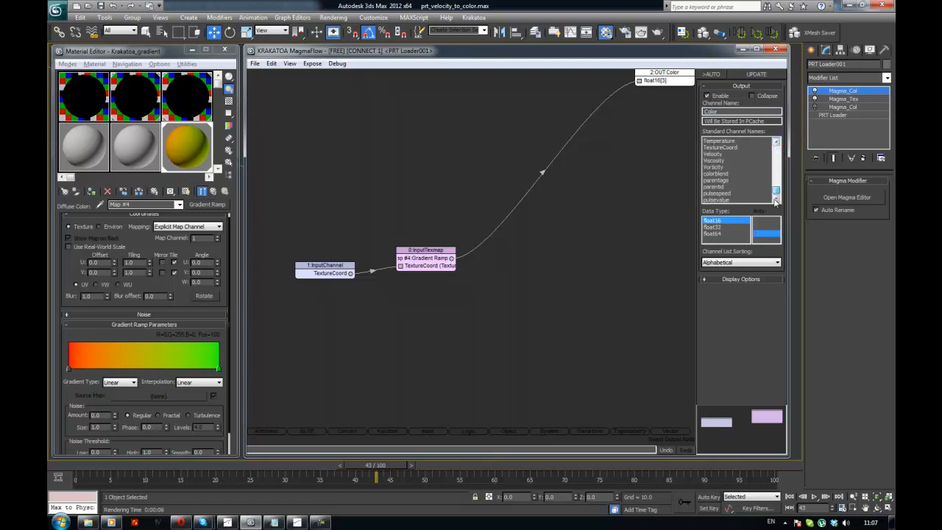
{"action": "scroll", "coordinate": [741, 159], "scroll_direction": "up", "scroll_amount": 5}
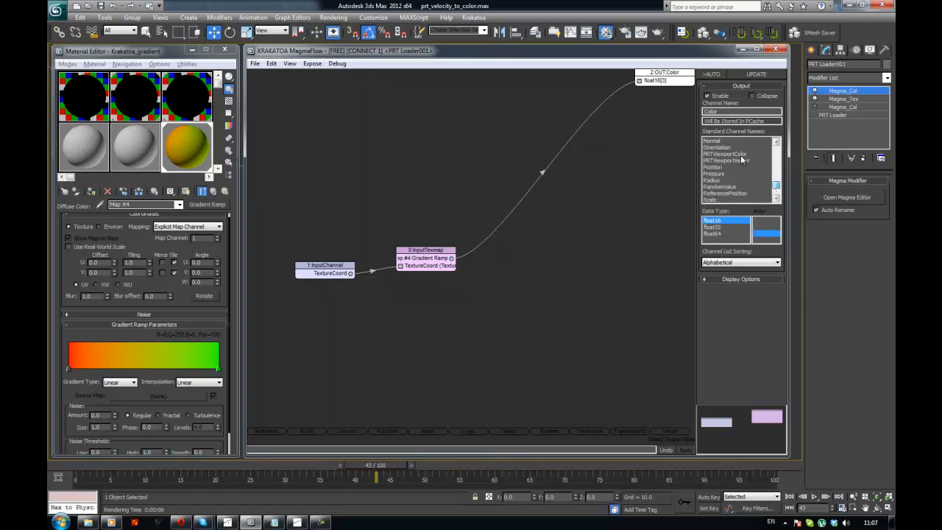
{"action": "left_click", "coordinate": [740, 155]}
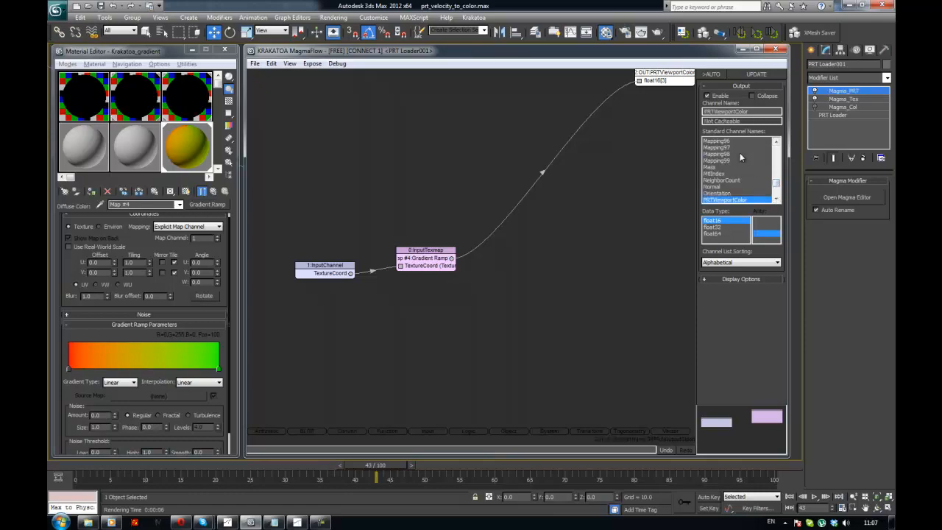
{"action": "left_click", "coordinate": [775, 50]}
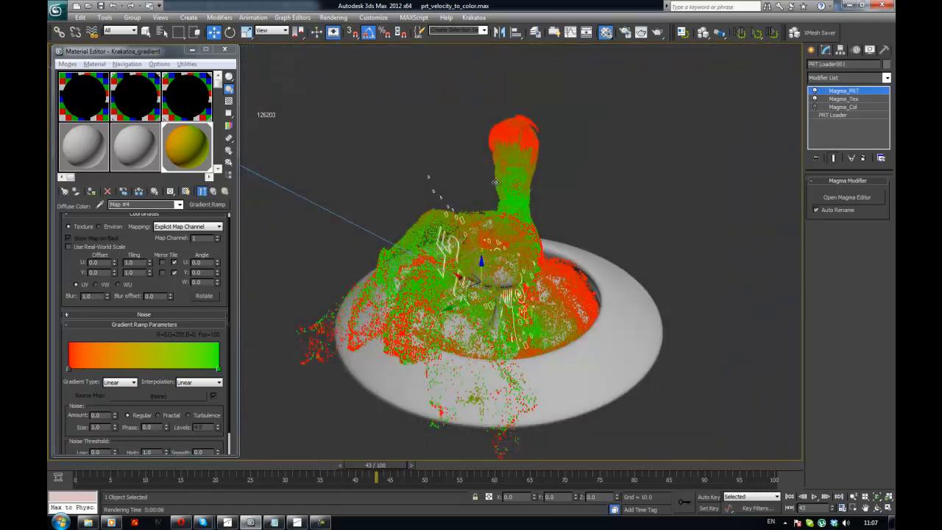
{"action": "left_click", "coordinate": [620, 146]}
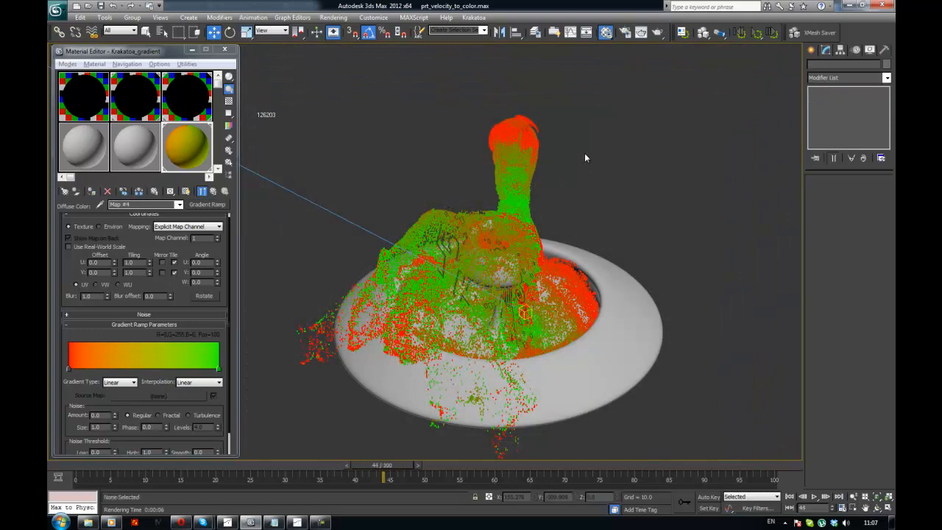
{"action": "key", "text": "comma"}
Step: Load PRT Loader001's data in the Particle Data Viewer and compare its PRTViewportColor and Color channel values
{"action": "left_click", "coordinate": [474, 17]}
{"action": "left_click", "coordinate": [538, 266]}
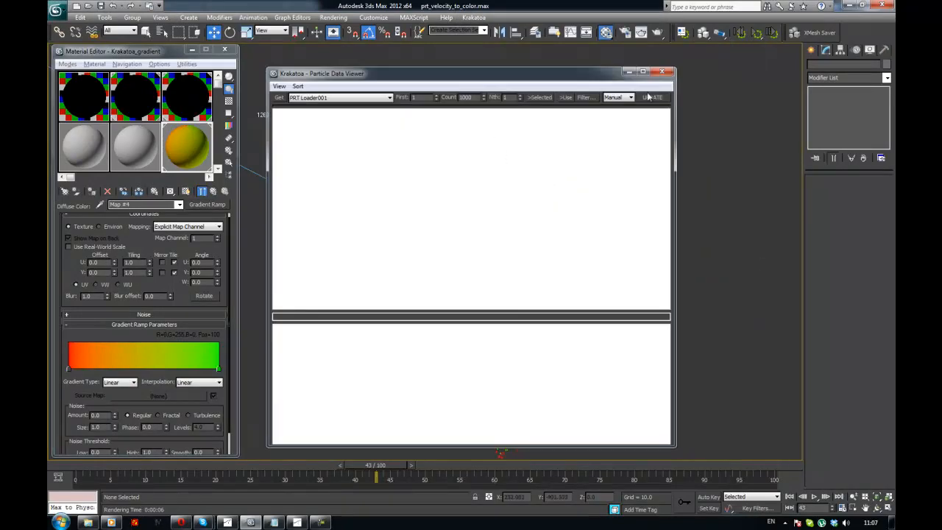
{"action": "left_click", "coordinate": [651, 97]}
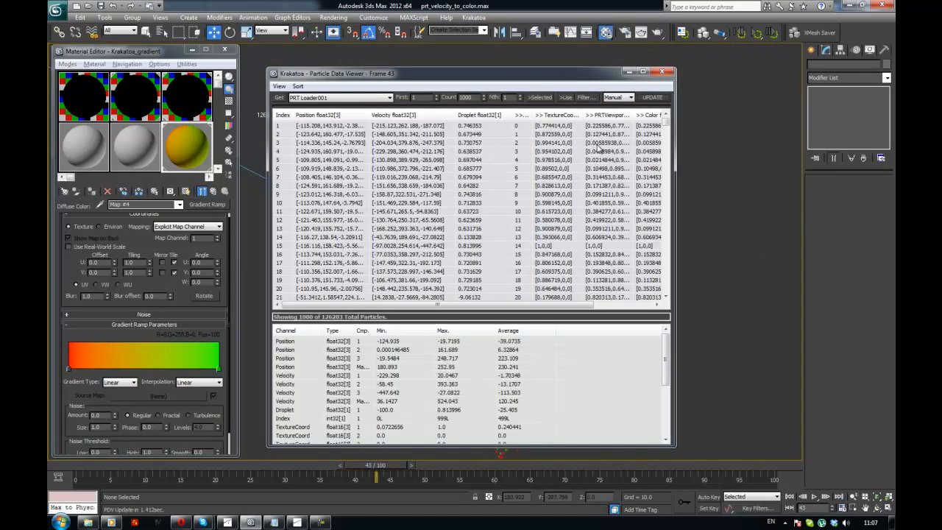
{"action": "left_click_drag", "start_coordinate": [676, 148], "coordinate": [762, 144]}
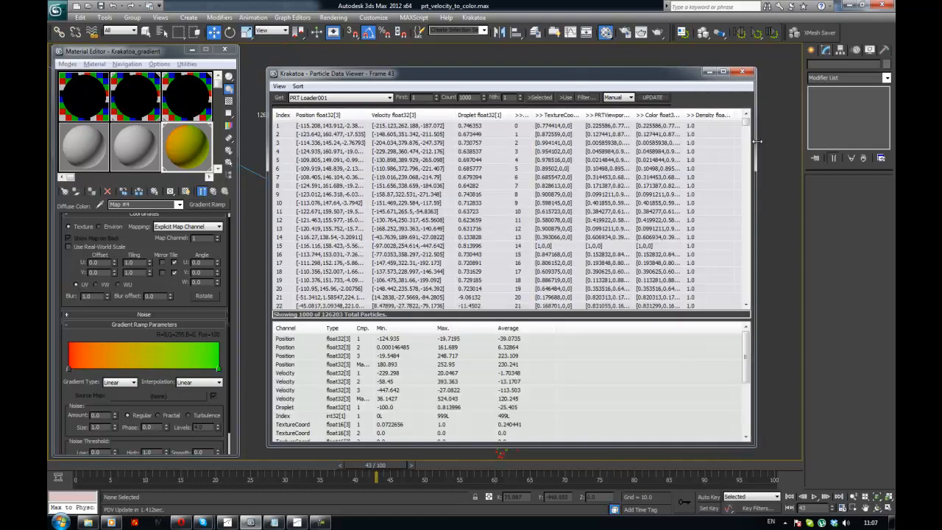
{"action": "left_click_drag", "start_coordinate": [686, 115], "coordinate": [753, 125]}
{"action": "left_click", "coordinate": [753, 130]}
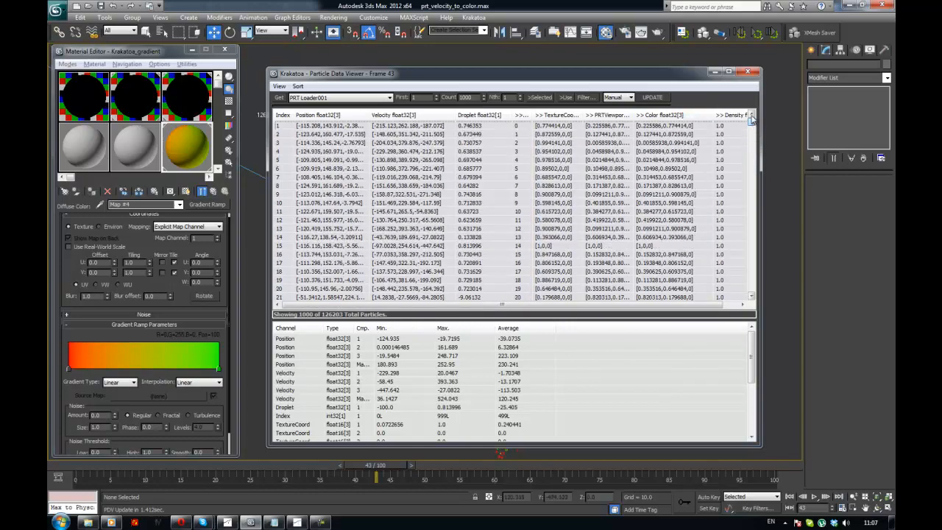
{"action": "left_click", "coordinate": [748, 72]}
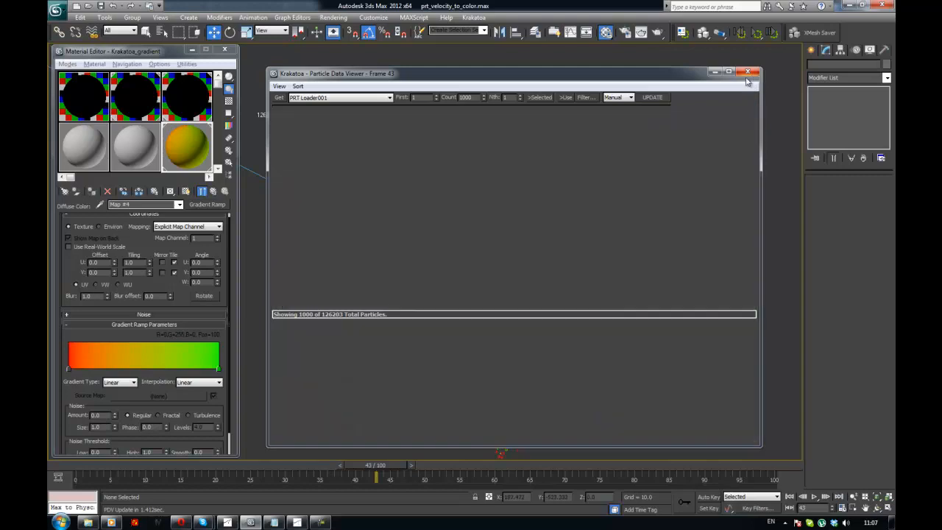
Step: Render frame 43 with Krakatoa to check the particle colours, and close the rendered frame
{"action": "key", "text": "shift+q"}
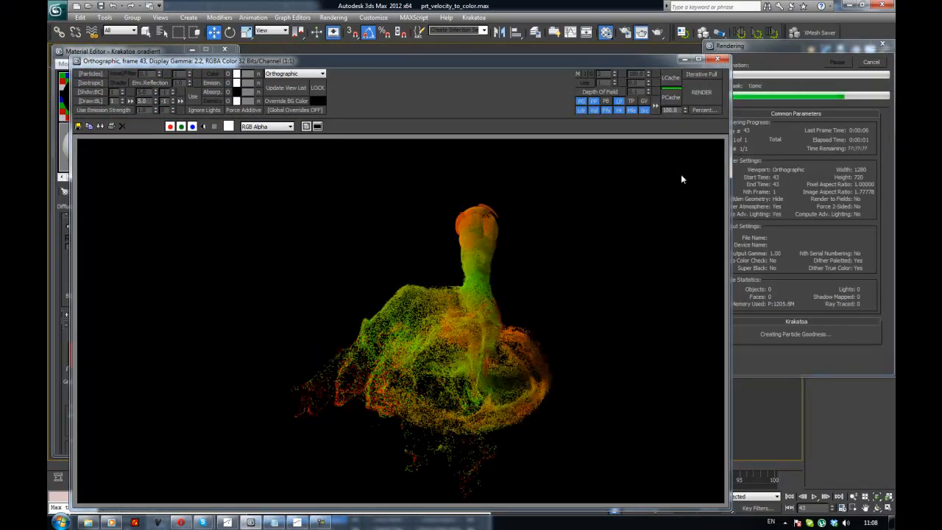
{"action": "left_click", "coordinate": [717, 58]}
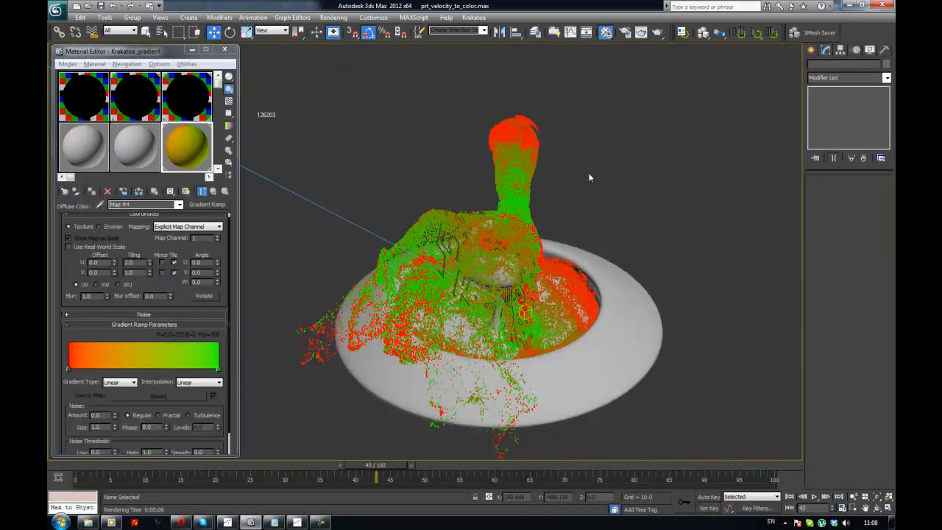
Step: Add another MagmaModifier on top of the PRT Loader's stack and place a Vector InputValue node in its flow
{"action": "left_click", "coordinate": [871, 79]}
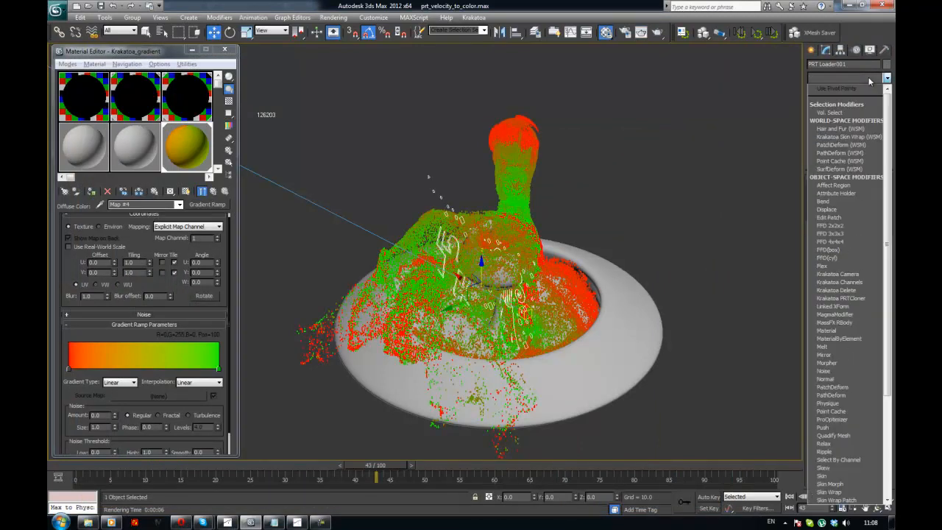
{"action": "key", "text": "m"}
{"action": "key", "text": "Return"}
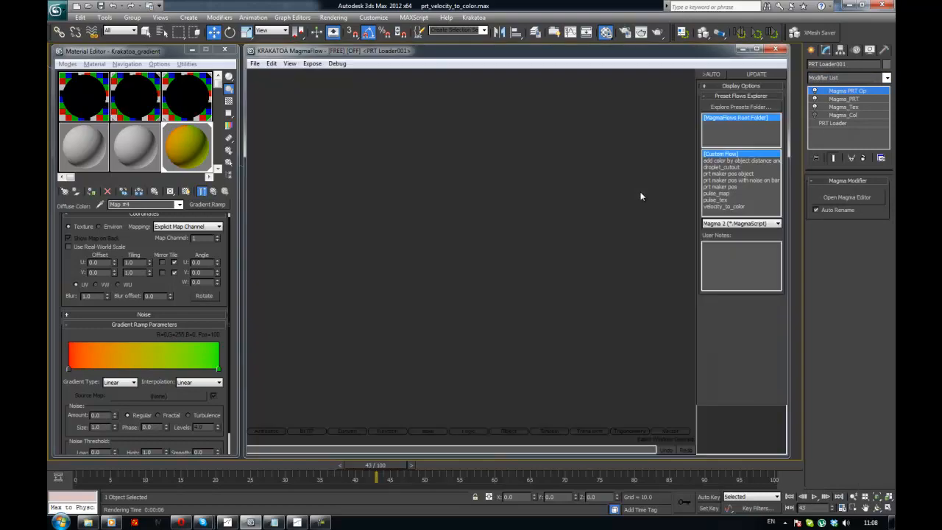
{"action": "key", "text": "i"}
{"action": "key", "text": "v"}
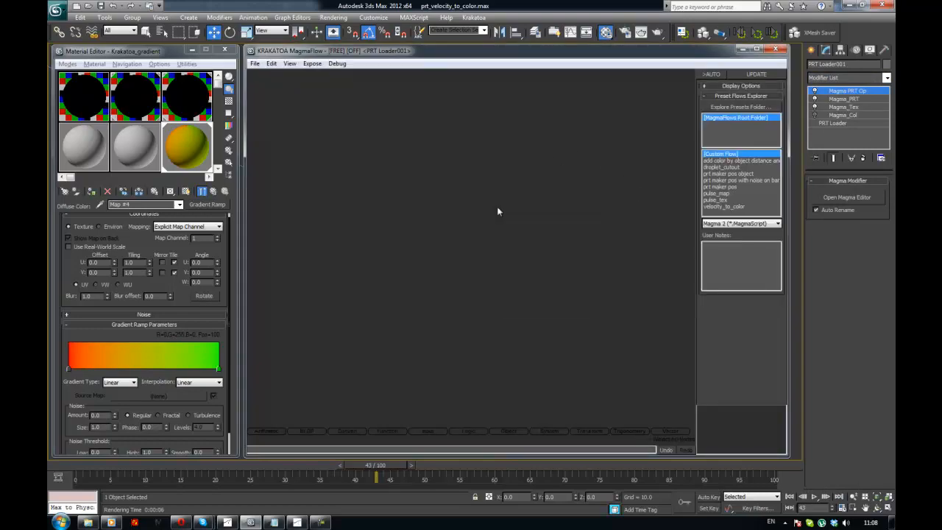
{"action": "left_click_drag", "start_coordinate": [511, 207], "coordinate": [425, 211]}
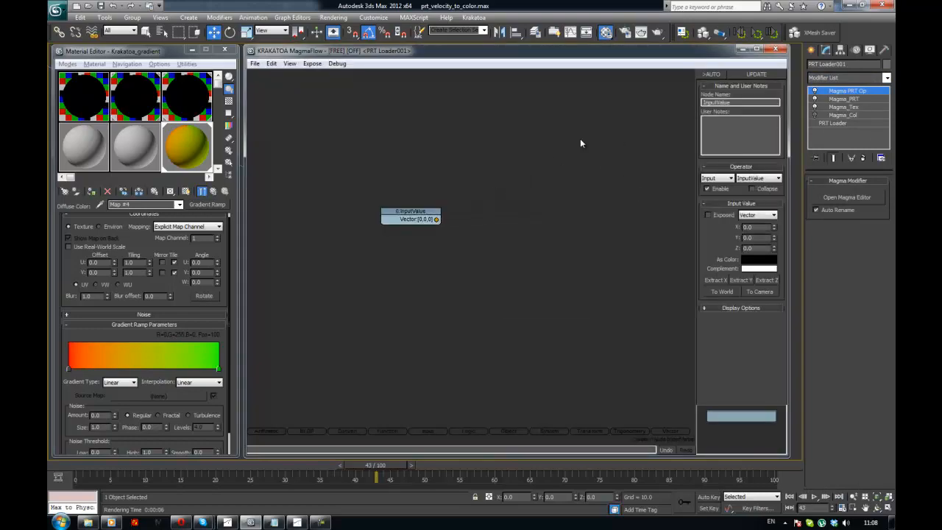
Step: Connect InputValue to a new Color output, swap its colour with the complement to get white [1,1,1], and refresh frame 43
{"action": "key", "text": "ctrl+o"}
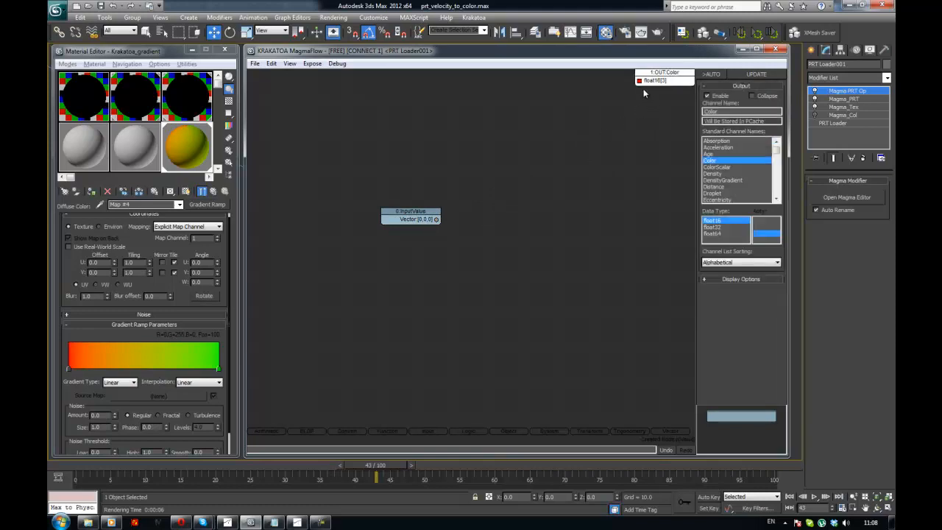
{"action": "left_click_drag", "start_coordinate": [639, 84], "coordinate": [439, 218]}
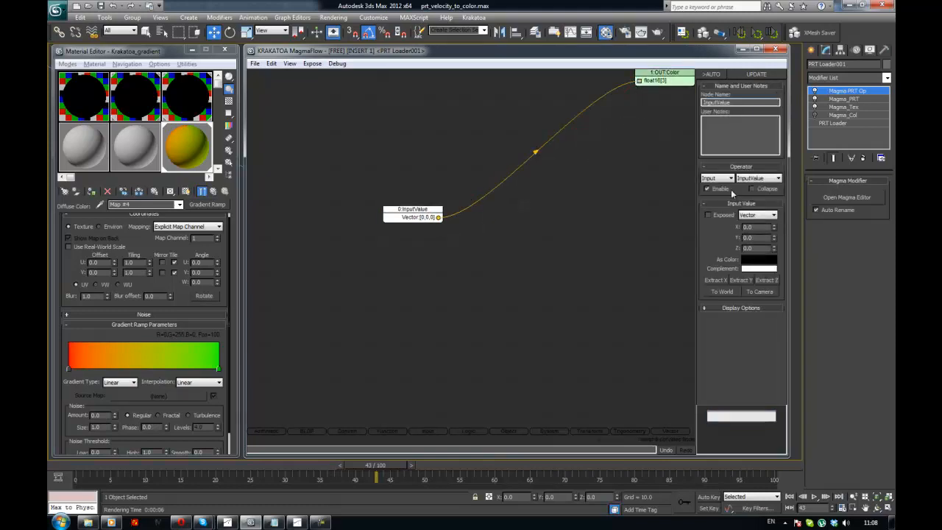
{"action": "left_click_drag", "start_coordinate": [753, 269], "coordinate": [754, 260]}
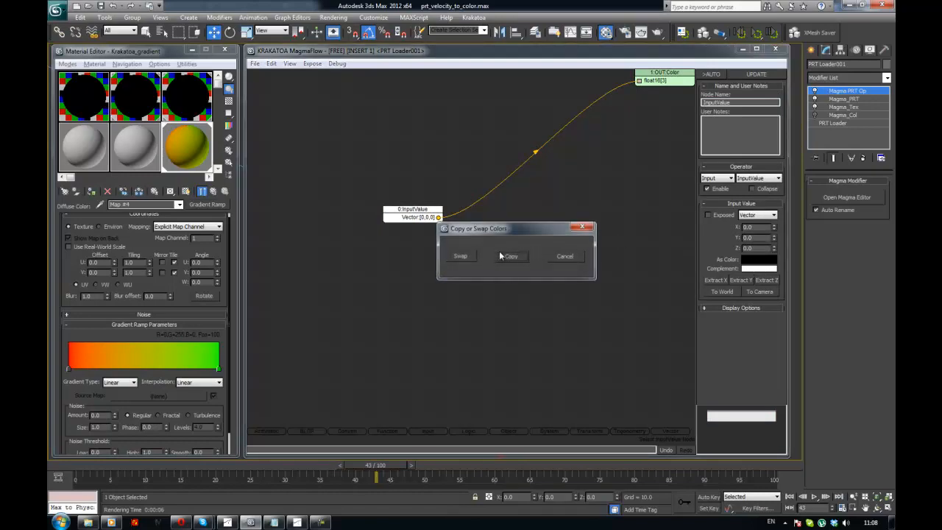
{"action": "left_click", "coordinate": [458, 258]}
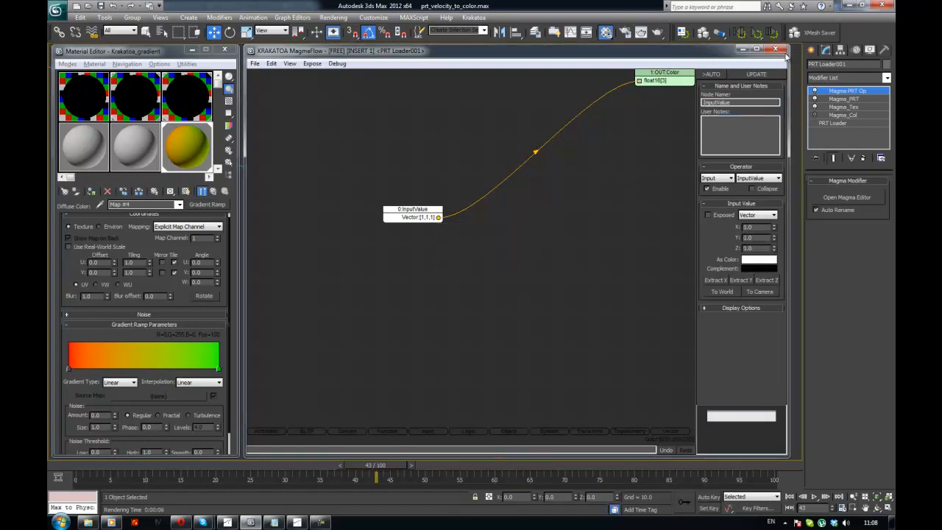
{"action": "left_click", "coordinate": [775, 49]}
{"action": "left_click", "coordinate": [620, 170]}
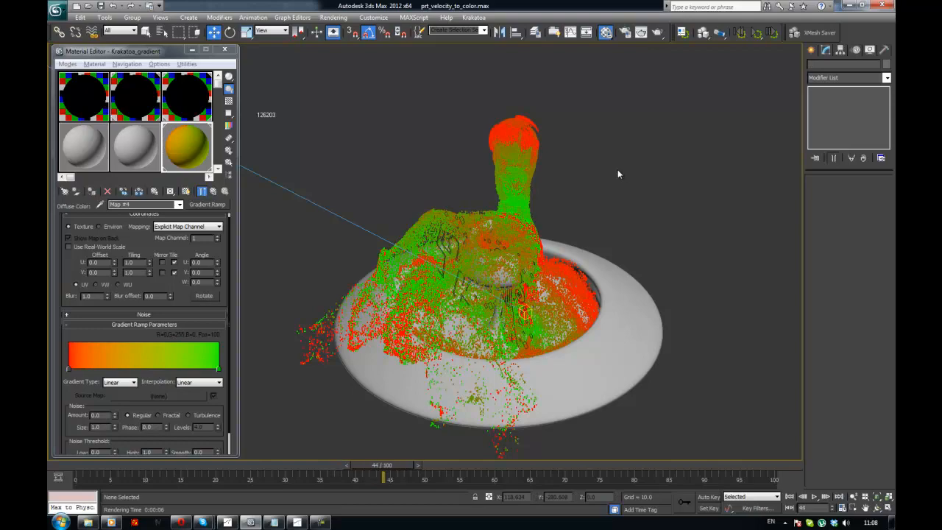
{"action": "key", "text": "comma"}
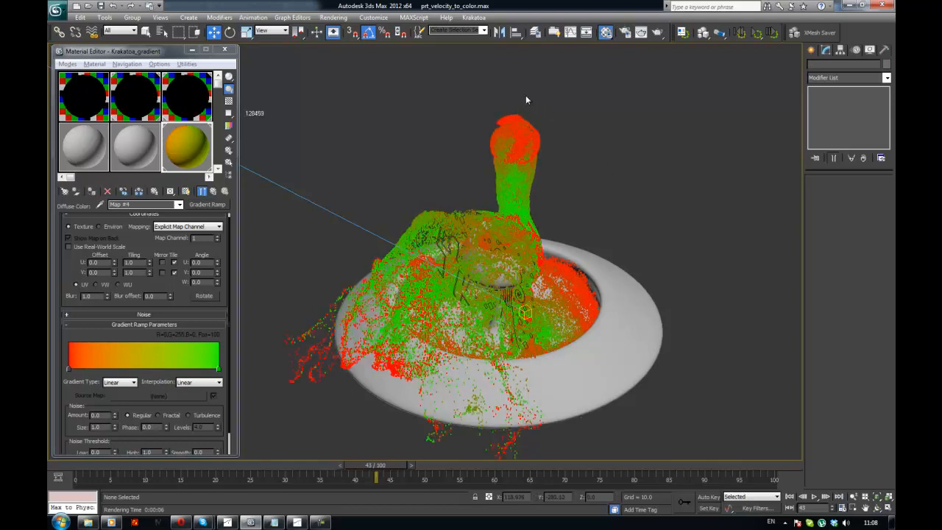
Step: Reload the Particle Data Viewer to check the Color channel values against PRTViewportColor with the white override applied
{"action": "left_click", "coordinate": [477, 18]}
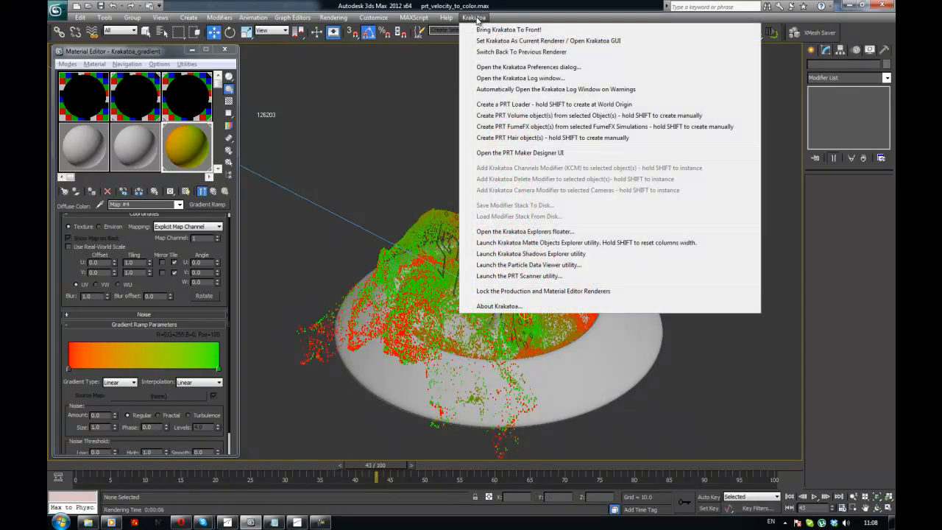
{"action": "left_click", "coordinate": [543, 265]}
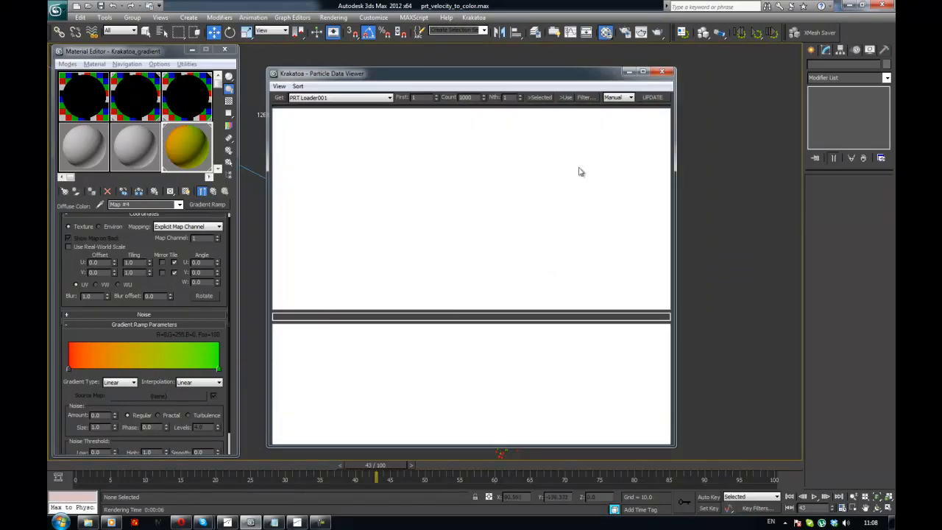
{"action": "left_click", "coordinate": [653, 97]}
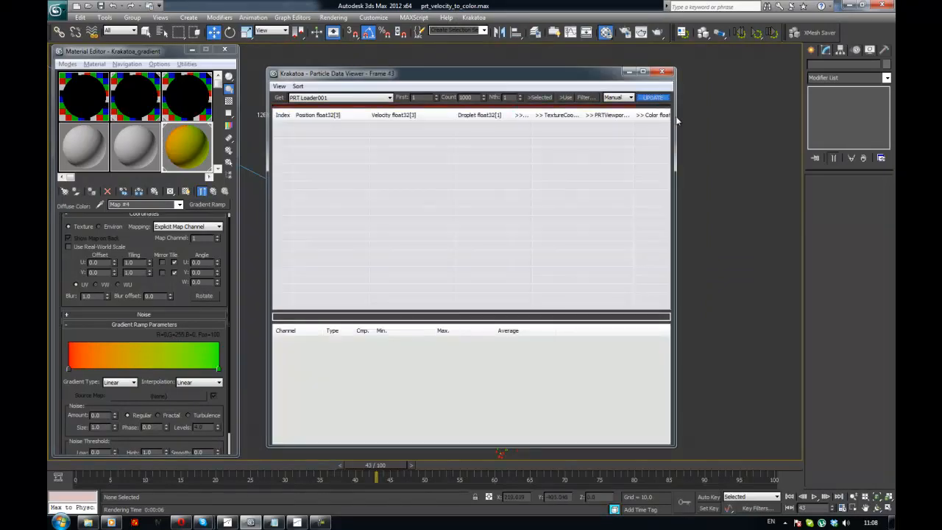
{"action": "left_click_drag", "start_coordinate": [678, 120], "coordinate": [736, 120]}
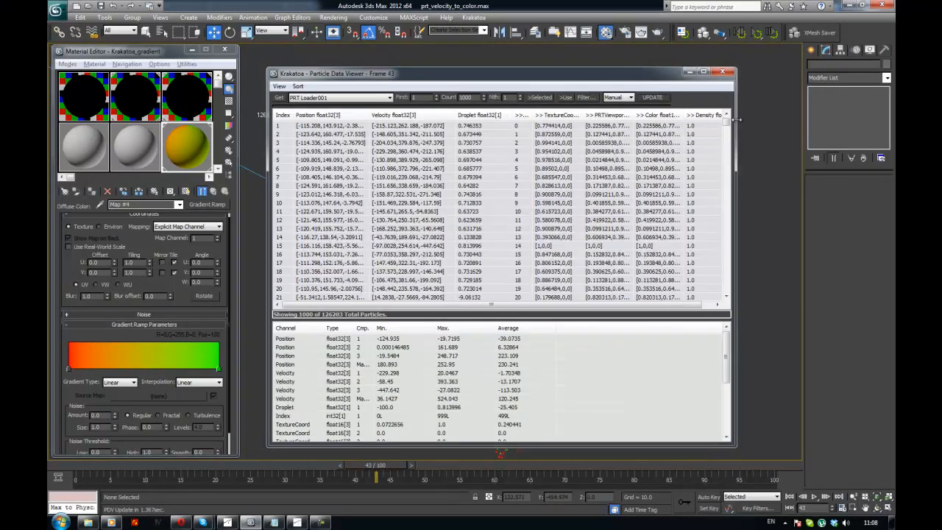
{"action": "left_click", "coordinate": [722, 72]}
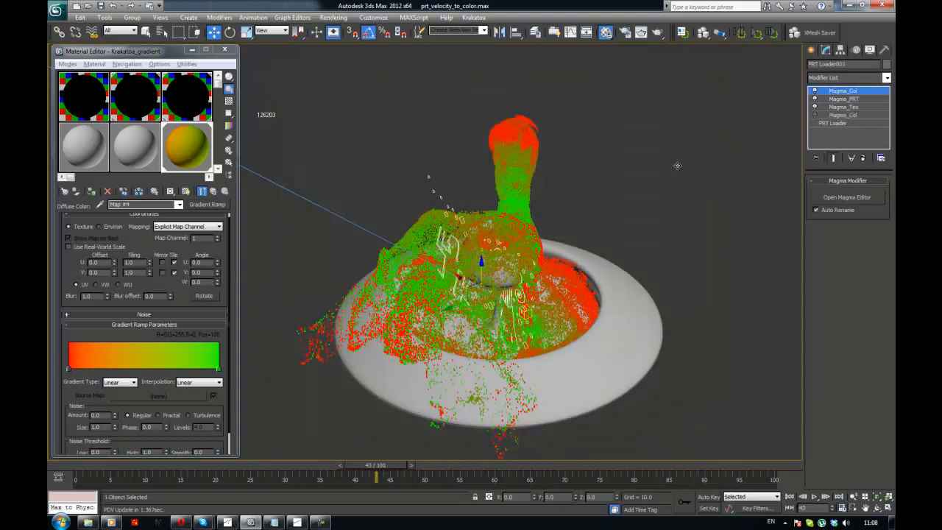
Step: Render frame 43 with Krakatoa to check the particle colours, and review the Magma_Tex modifier's velocity flow
{"action": "key", "text": "shift+q"}
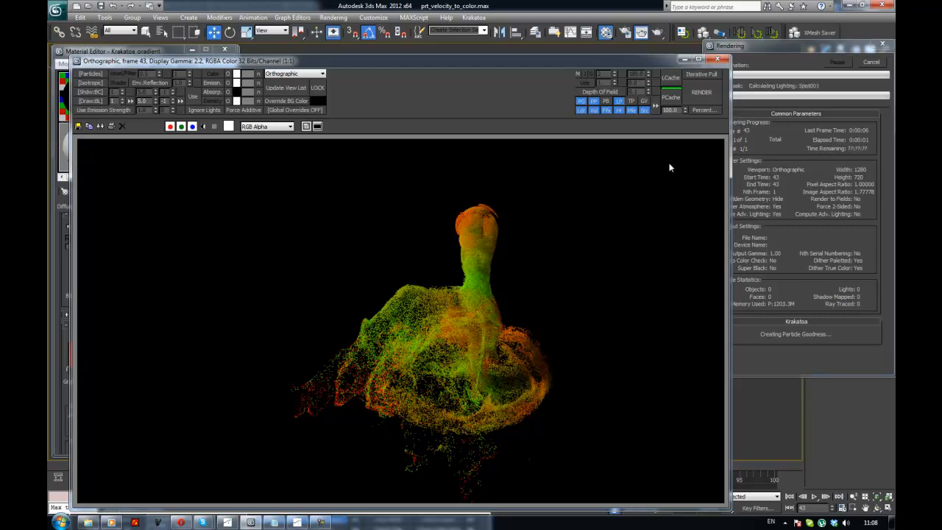
{"action": "left_click", "coordinate": [718, 60]}
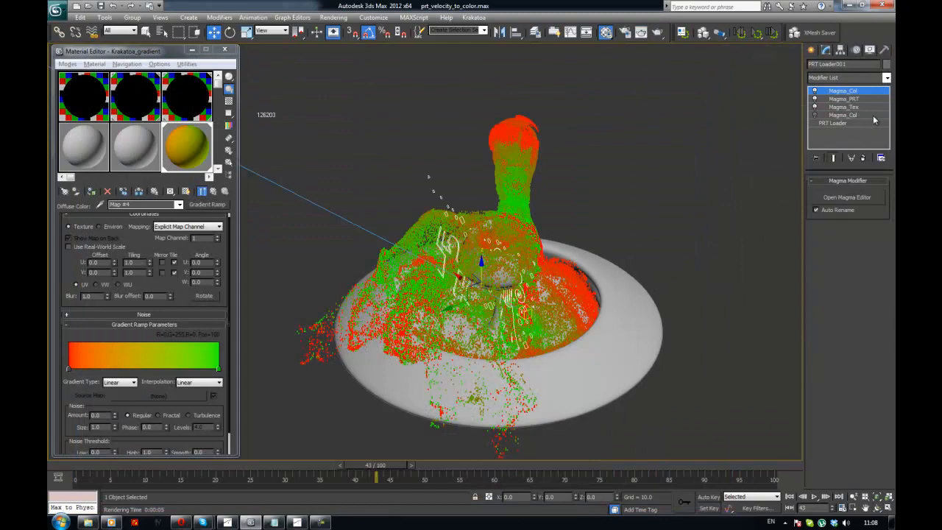
{"action": "left_click", "coordinate": [846, 107]}
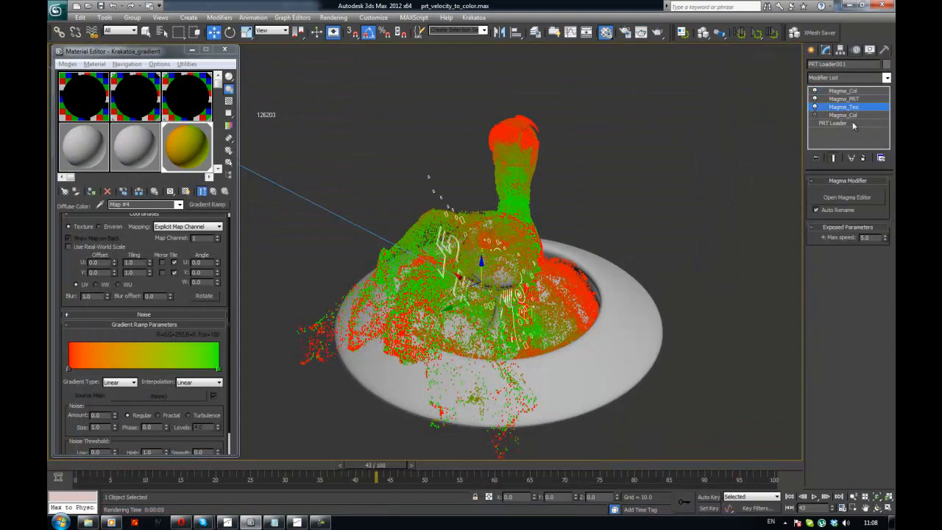
{"action": "left_click", "coordinate": [848, 198]}
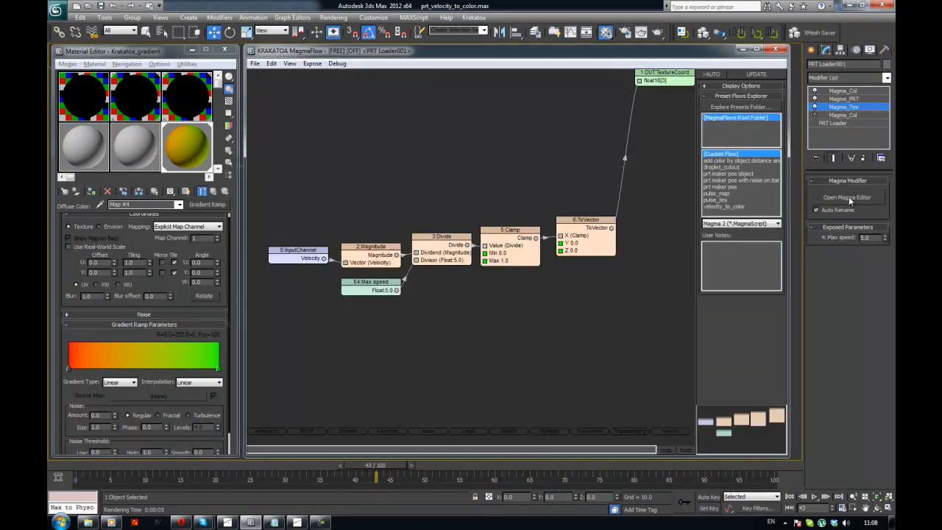
{"action": "left_click", "coordinate": [775, 48]}
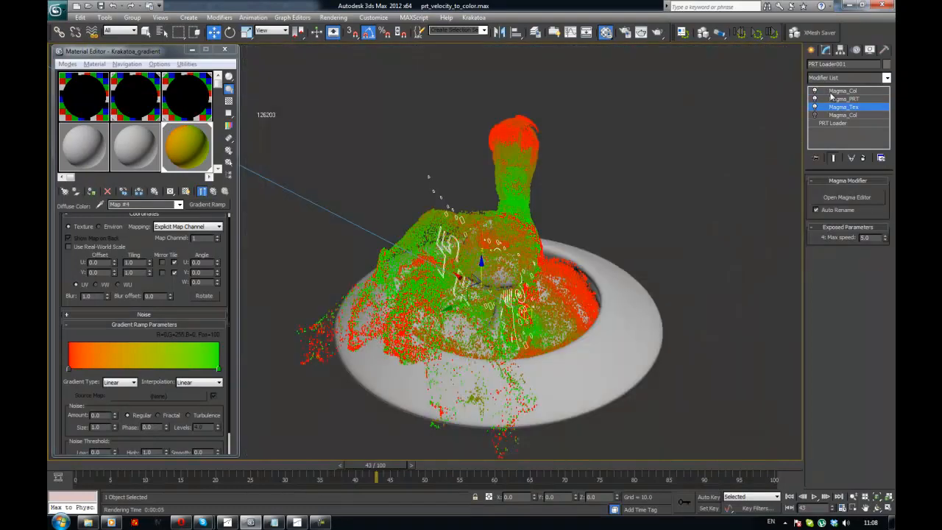
Step: Assign the grey 08 - Default material to the PRT Loader's particles
{"action": "left_click", "coordinate": [150, 140]}
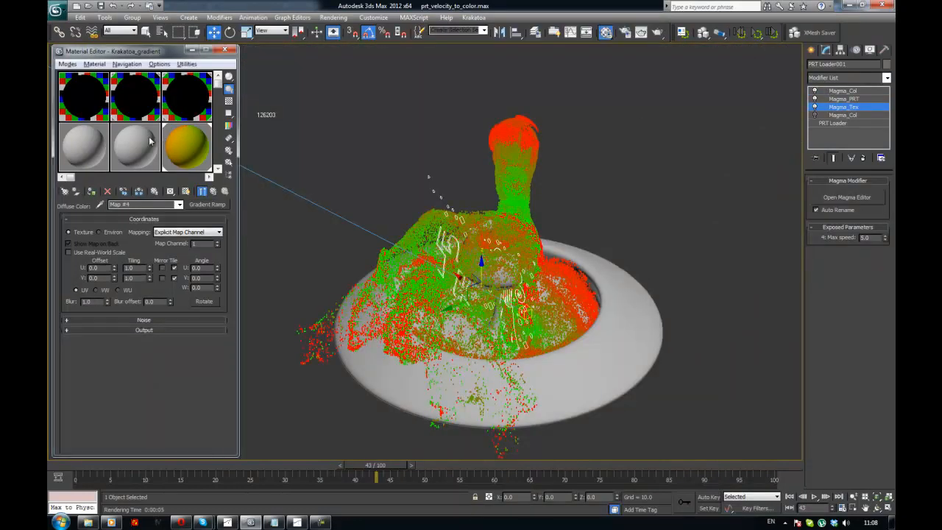
{"action": "left_click", "coordinate": [150, 140]}
{"action": "left_click_drag", "start_coordinate": [151, 151], "coordinate": [512, 158]}
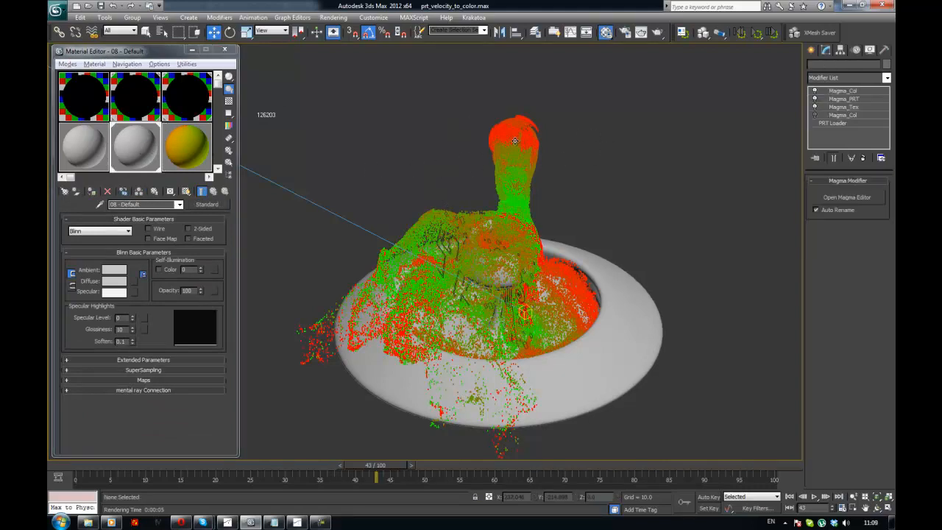
Step: Remove the PRT Loader's material by running "$.material = undefined" in the MAXScript Listener, and deselect the loader
{"action": "key", "text": "F11"}
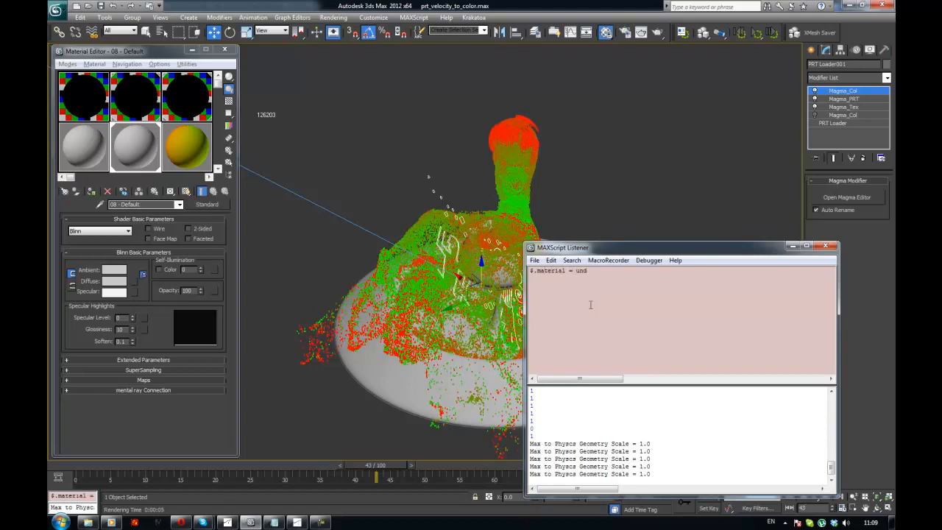
{"action": "type", "text": "d"}
{"action": "key", "text": "Return"}
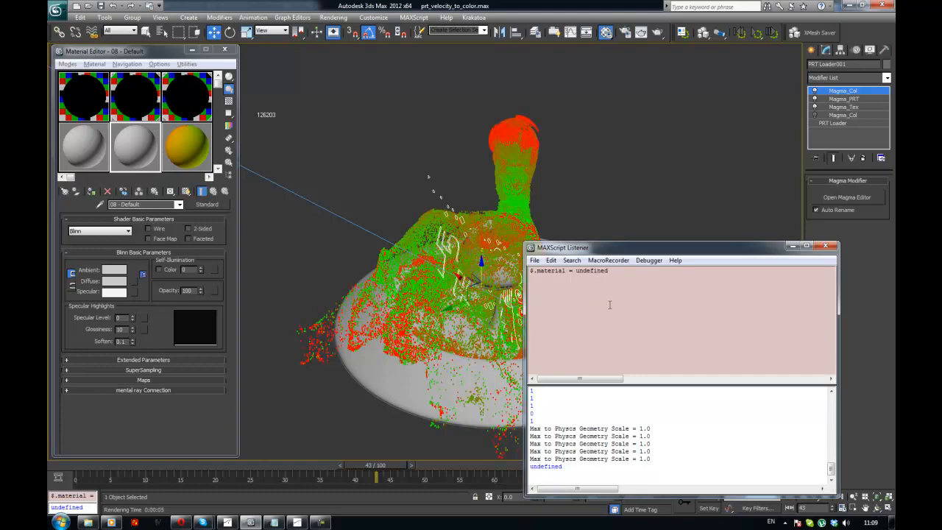
{"action": "left_click", "coordinate": [827, 245]}
{"action": "left_click", "coordinate": [627, 161]}
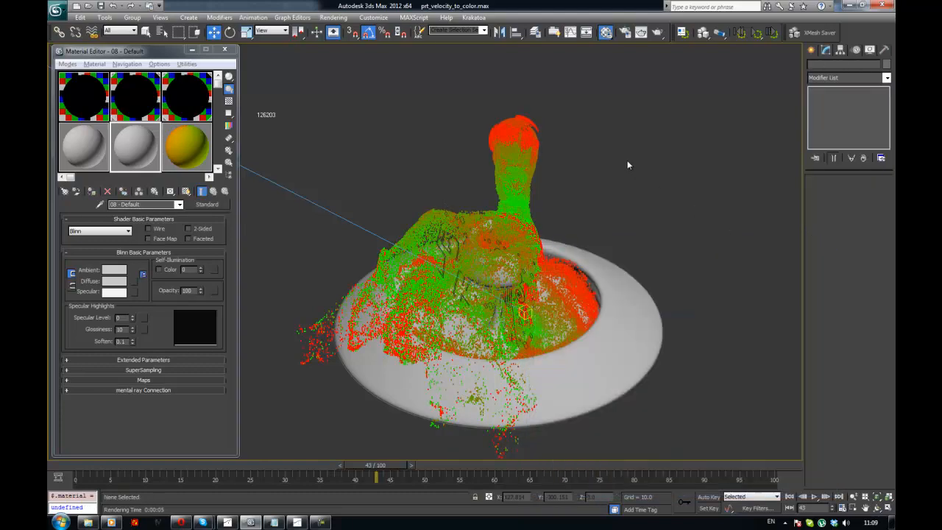
Step: Refresh frame 43 and render it with Krakatoa to check the particle colours without a material, closing the rendered frame
{"action": "key", "text": "comma"}
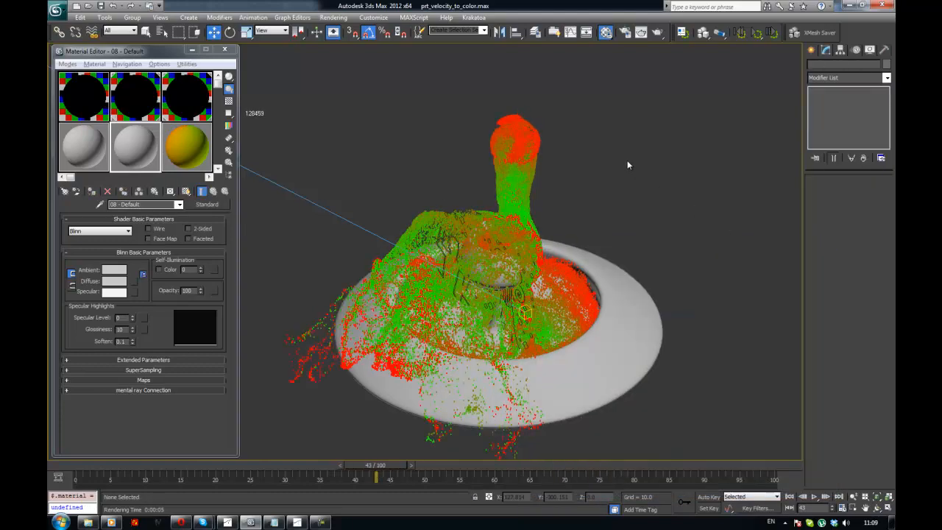
{"action": "key", "text": "shift+q"}
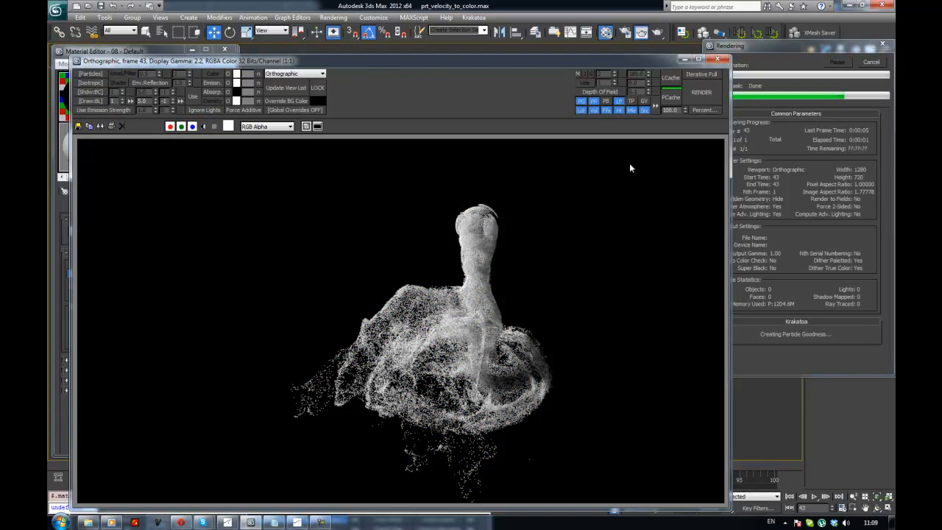
{"action": "left_click", "coordinate": [718, 59]}
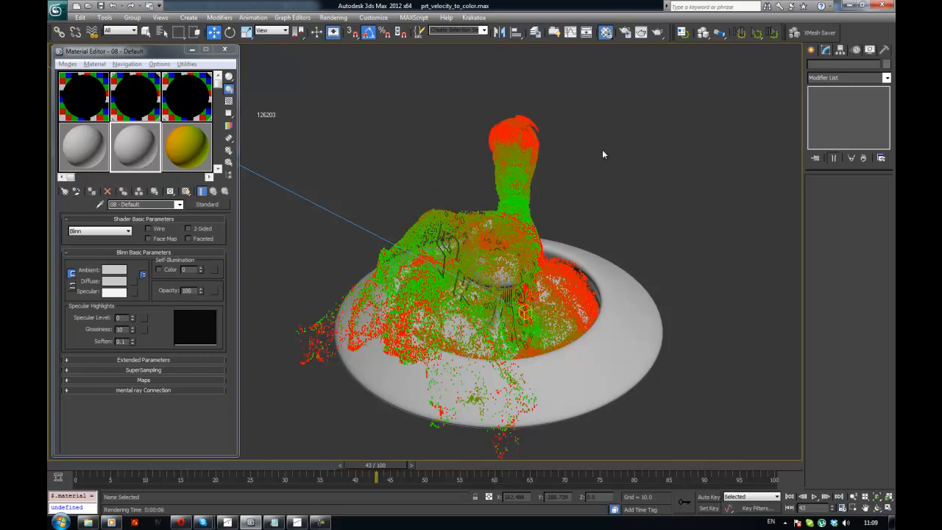
Step: Hide the PRT layer and unhide the Frost layer, and inspect the Frost mesh and its settings
{"action": "key", "text": "l"}
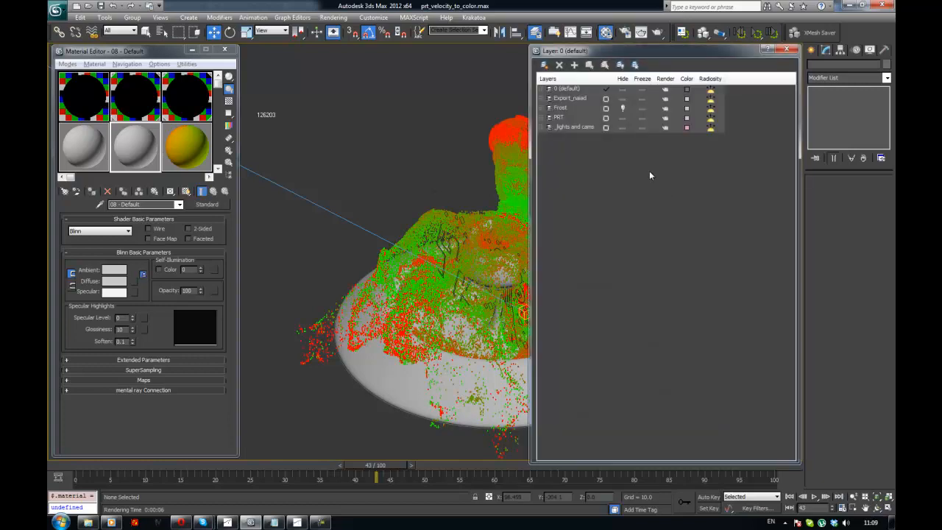
{"action": "left_click", "coordinate": [622, 118]}
{"action": "left_click", "coordinate": [623, 108]}
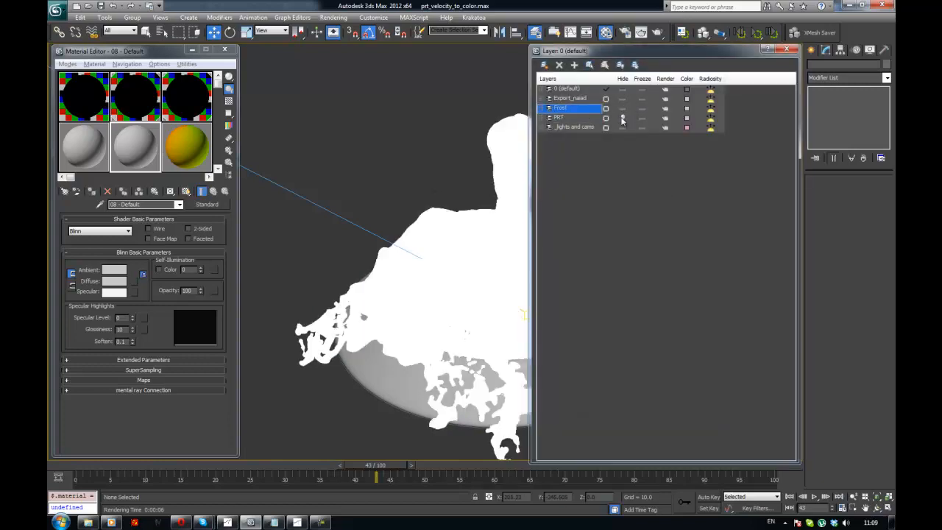
{"action": "key", "text": "l"}
{"action": "left_click", "coordinate": [514, 125]}
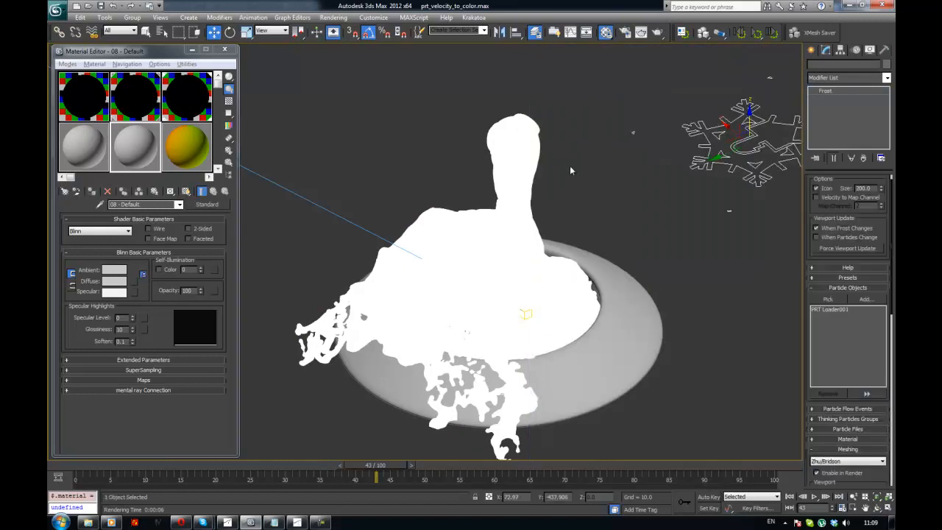
{"action": "mouse_move", "coordinate": [573, 172]}
{"action": "middle_mouse_down", "text": "alt"}
{"action": "mouse_move", "coordinate": [559, 183]}
{"action": "mouse_move", "coordinate": [582, 172]}
{"action": "middle_mouse_up", "text": "alt"}
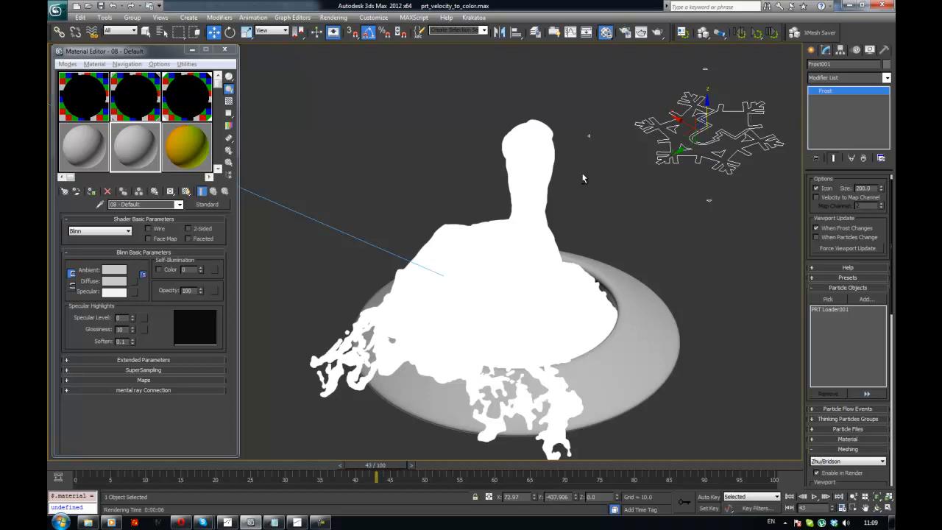
{"action": "left_click", "coordinate": [615, 196]}
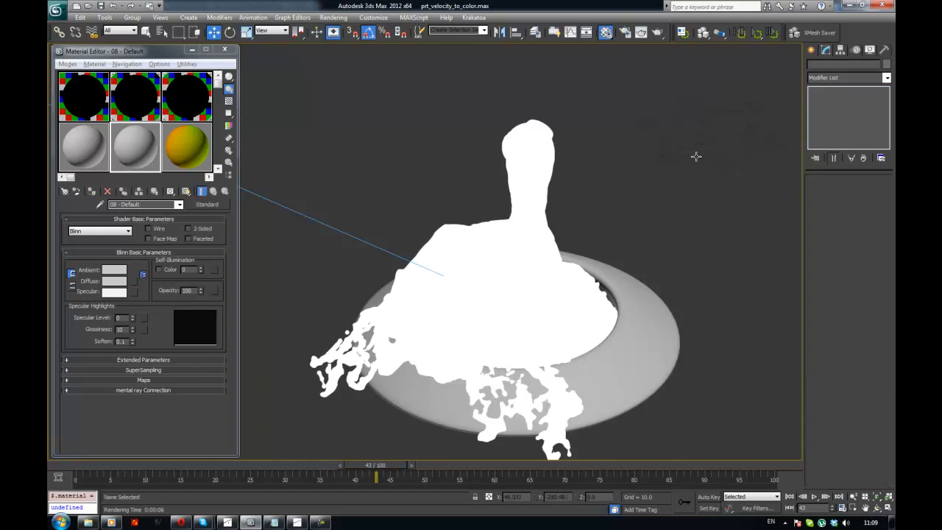
Step: Select the hidden PRT layer's PRT Loader, delete the topmost Magma_Col modifier from its stack, and refresh the Frost mesh
{"action": "left_click", "coordinate": [535, 32]}
{"action": "left_click", "coordinate": [560, 118]}
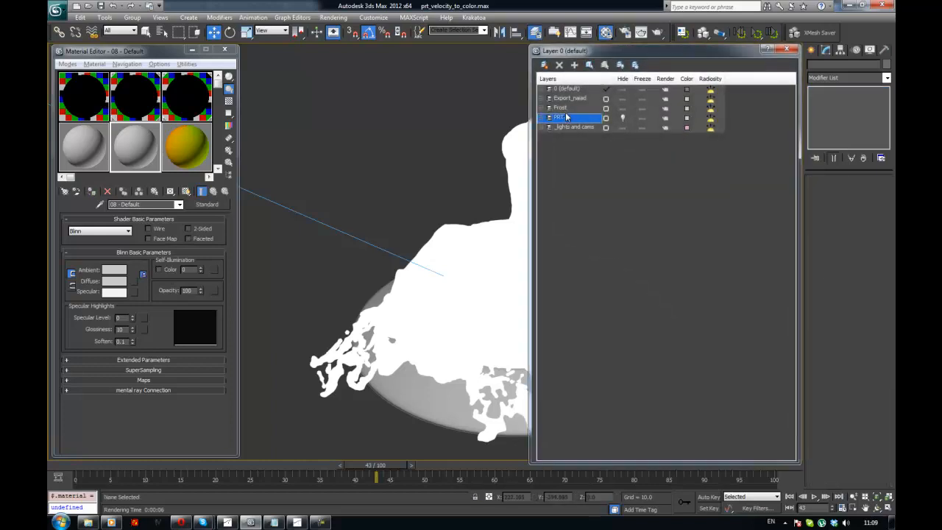
{"action": "left_click", "coordinate": [588, 67]}
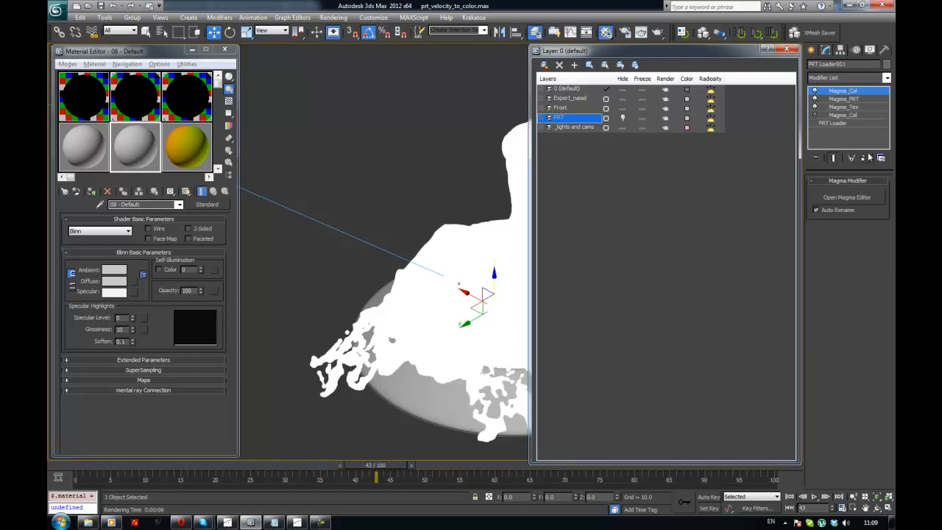
{"action": "left_click", "coordinate": [863, 157]}
{"action": "left_click", "coordinate": [787, 50]}
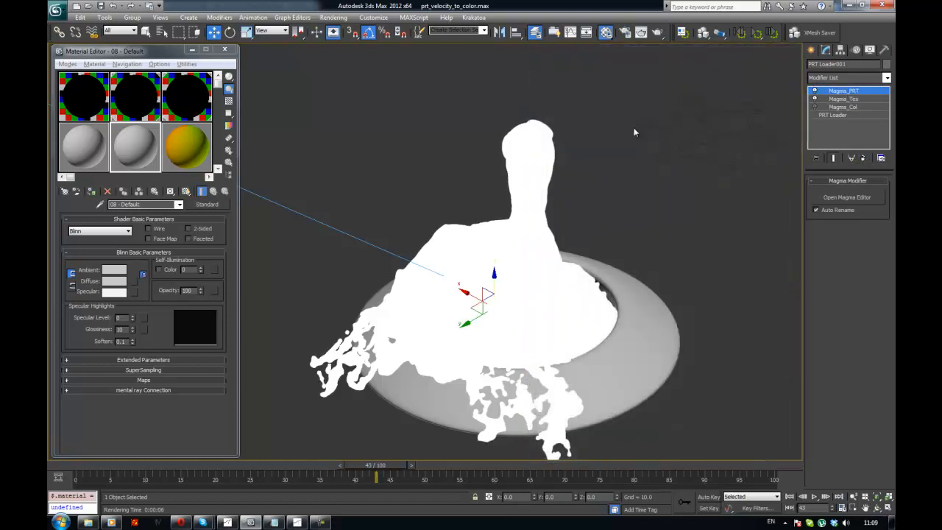
{"action": "left_click", "coordinate": [635, 132]}
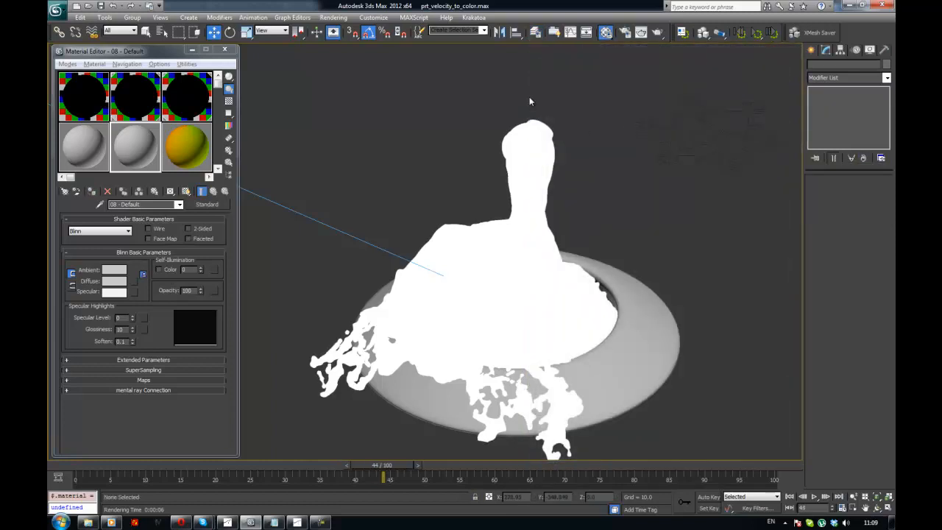
Step: Assign the Krakatoa_gradient material to the Frost mesh and refresh frame 43
{"action": "left_click", "coordinate": [530, 148]}
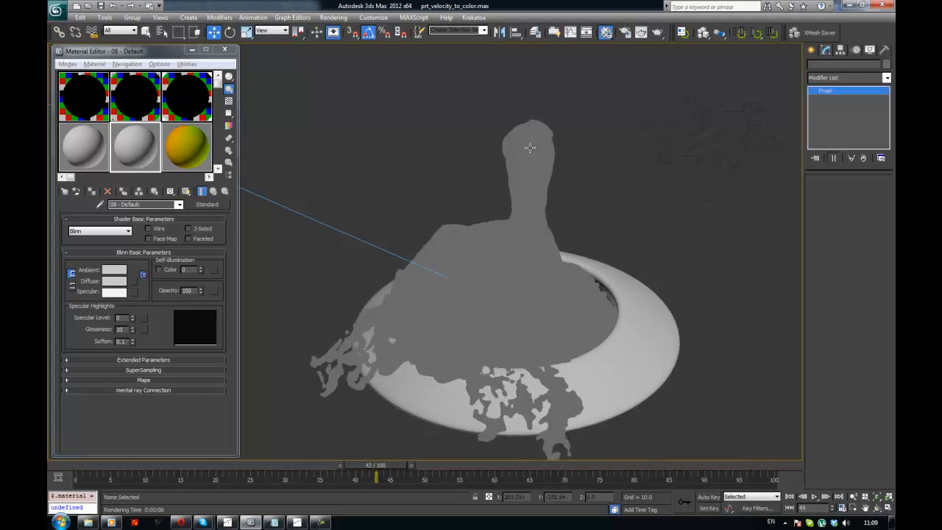
{"action": "left_click", "coordinate": [187, 142]}
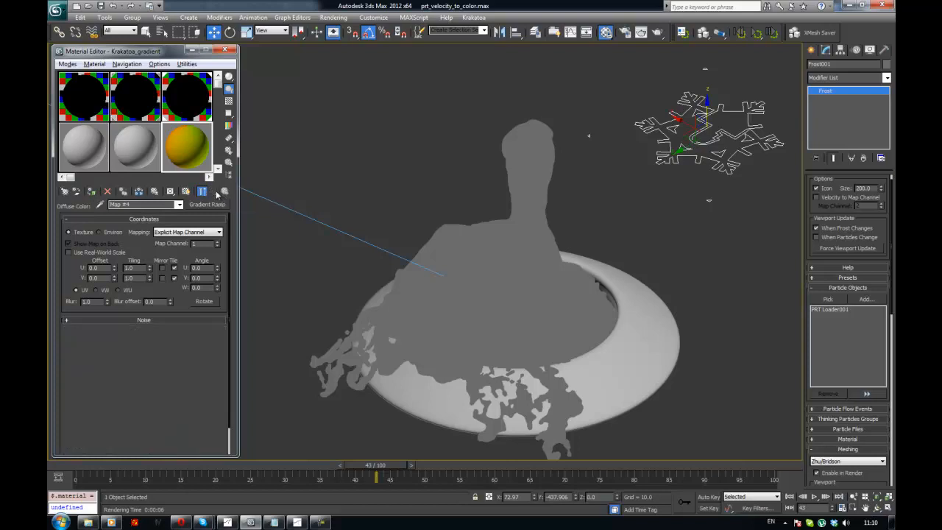
{"action": "left_click", "coordinate": [217, 193]}
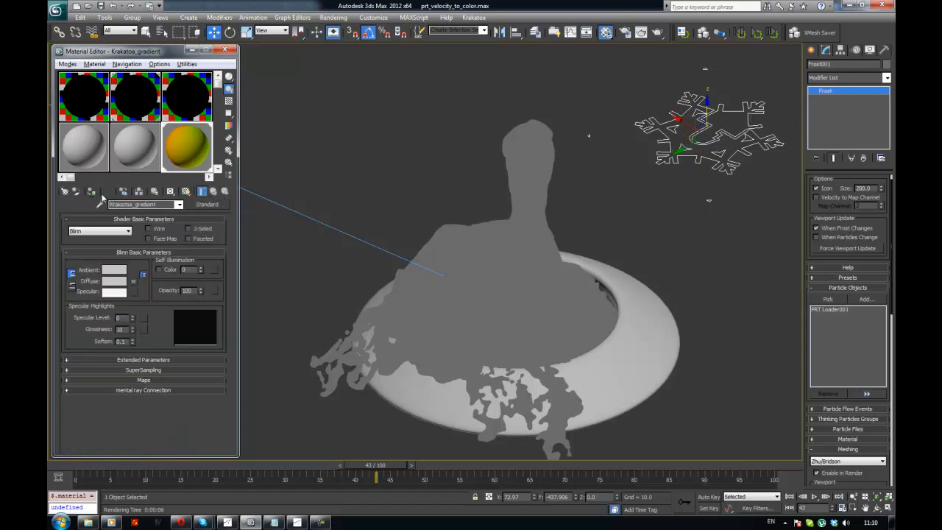
{"action": "middle_click_drag", "start_coordinate": [427, 148], "coordinate": [413, 161]}
{"action": "key", "text": "period"}
{"action": "key", "text": "comma"}
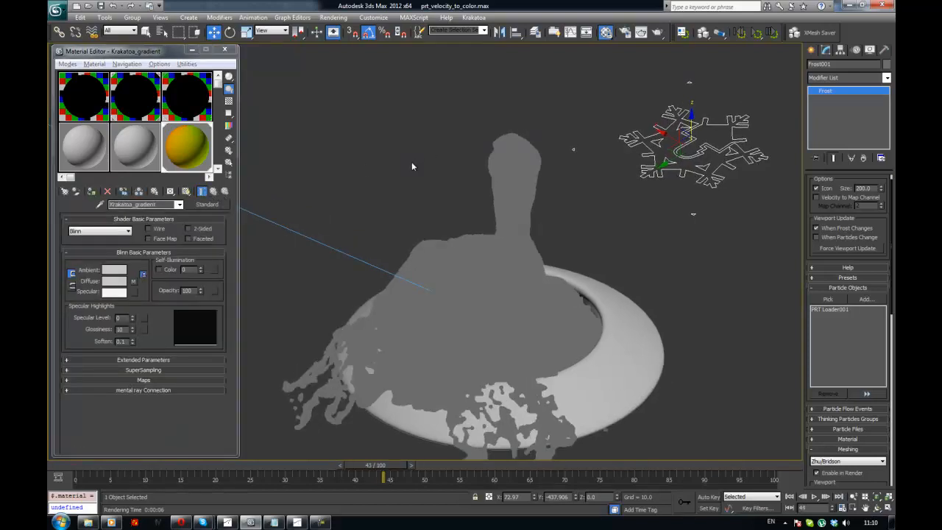
Step: Select the hidden PRT layer's PRT Loader, assign it the Krakatoa_gradient material, and refresh frame 43
{"action": "key", "text": "l"}
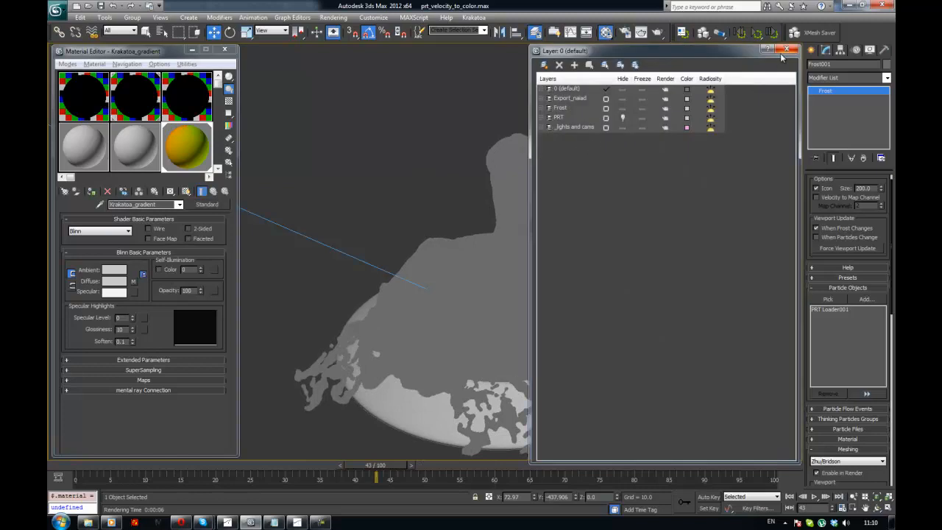
{"action": "key", "text": "l"}
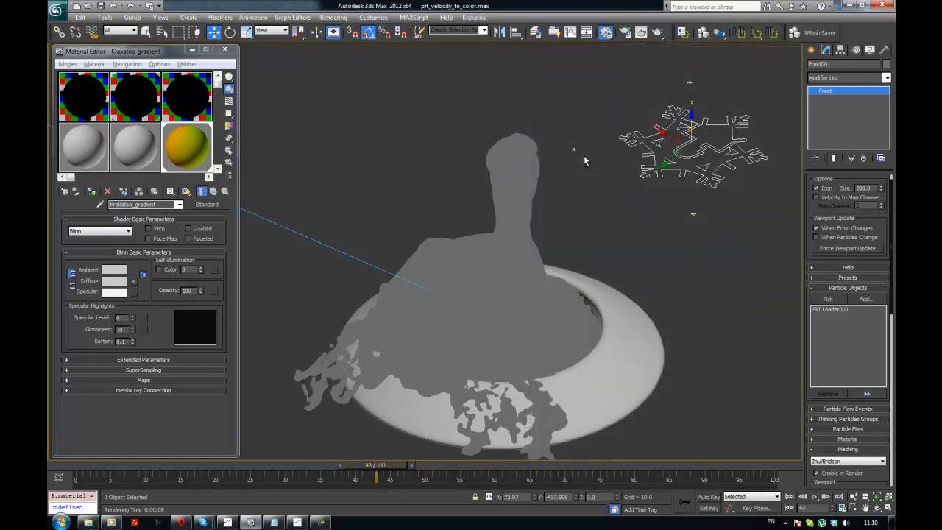
{"action": "key", "text": "l"}
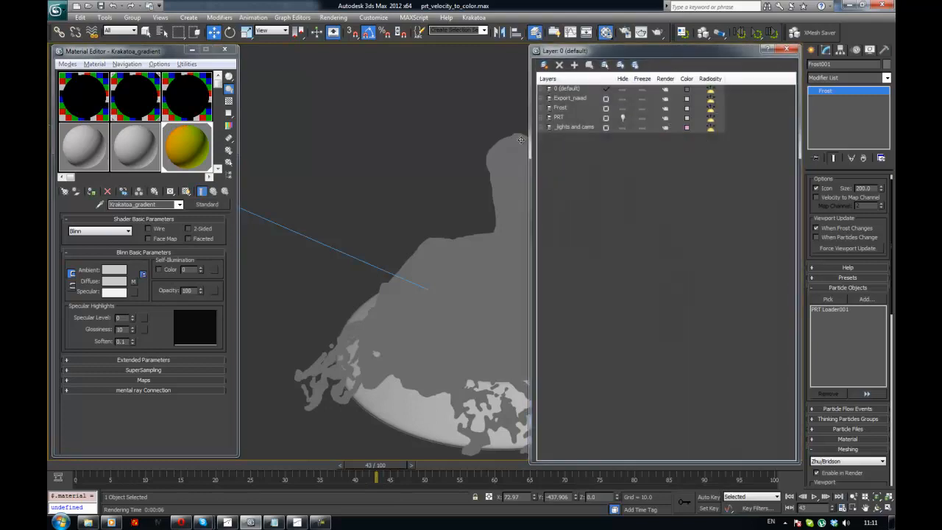
{"action": "left_click", "coordinate": [559, 118]}
{"action": "left_click", "coordinate": [589, 65]}
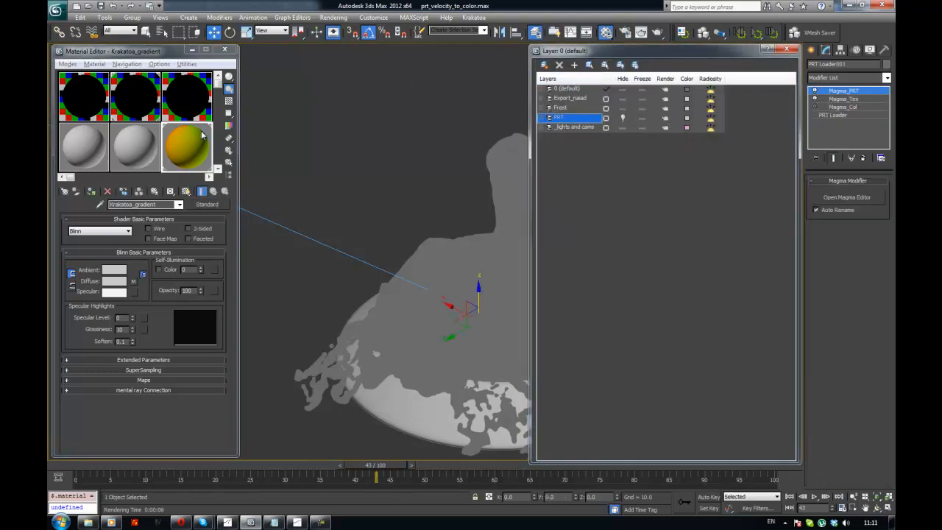
{"action": "left_click", "coordinate": [191, 152]}
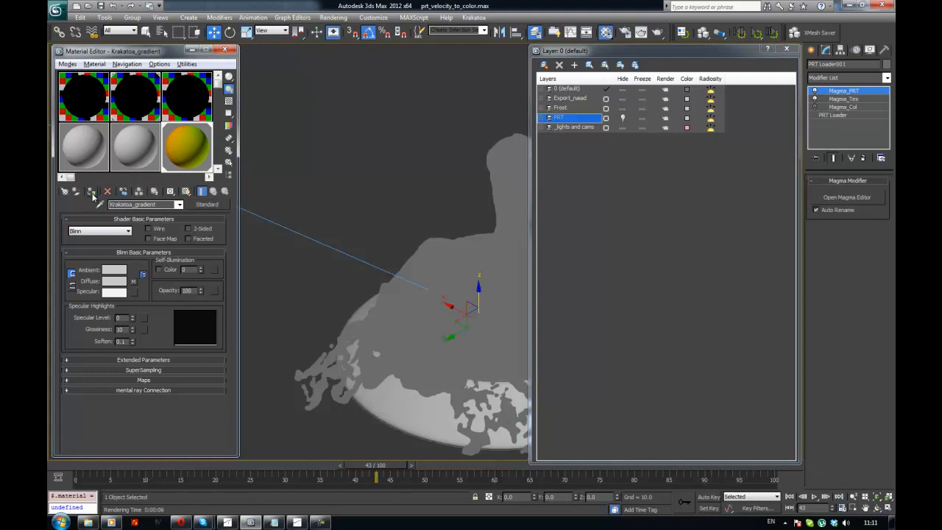
{"action": "key", "text": "l"}
{"action": "key", "text": "period"}
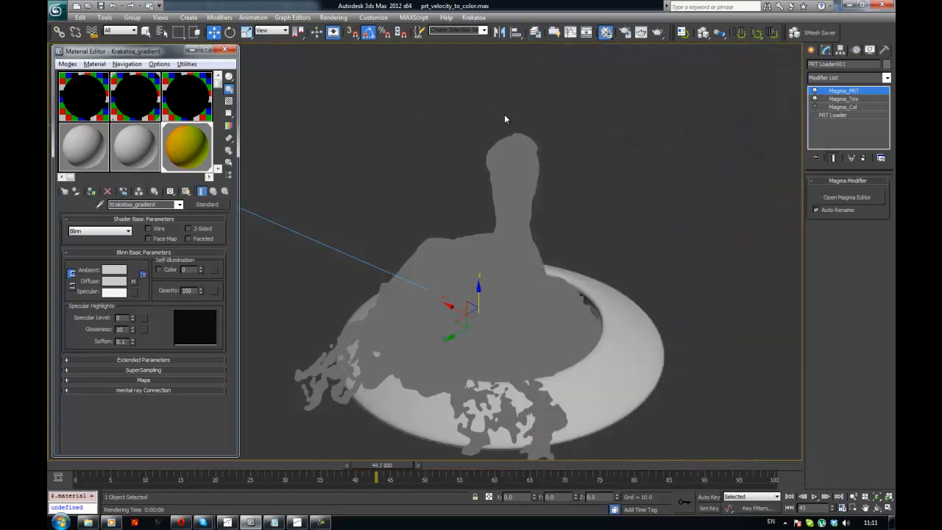
{"action": "key", "text": "comma"}
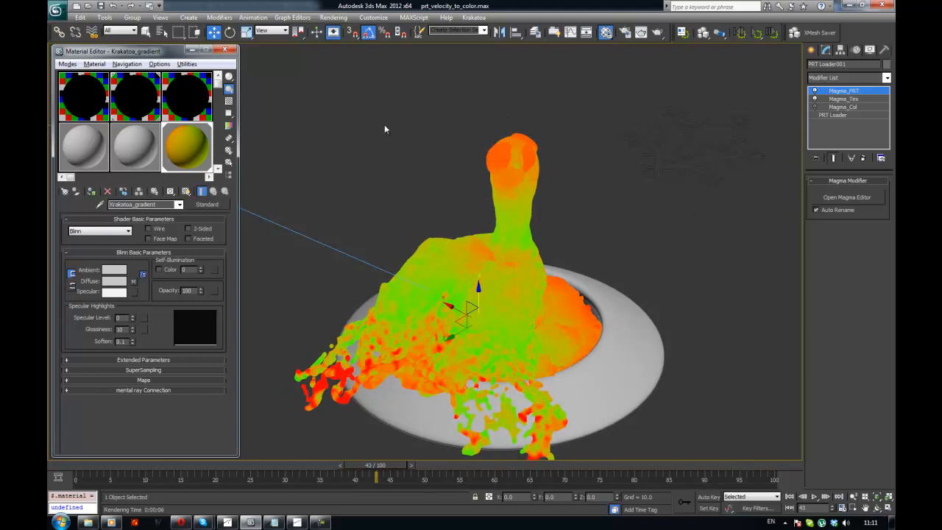
Step: Turn the 08 - Default material into a Blend material, keeping the old material as a sub-material
{"action": "middle_click_drag", "start_coordinate": [418, 143], "coordinate": [456, 179], "text": "alt"}
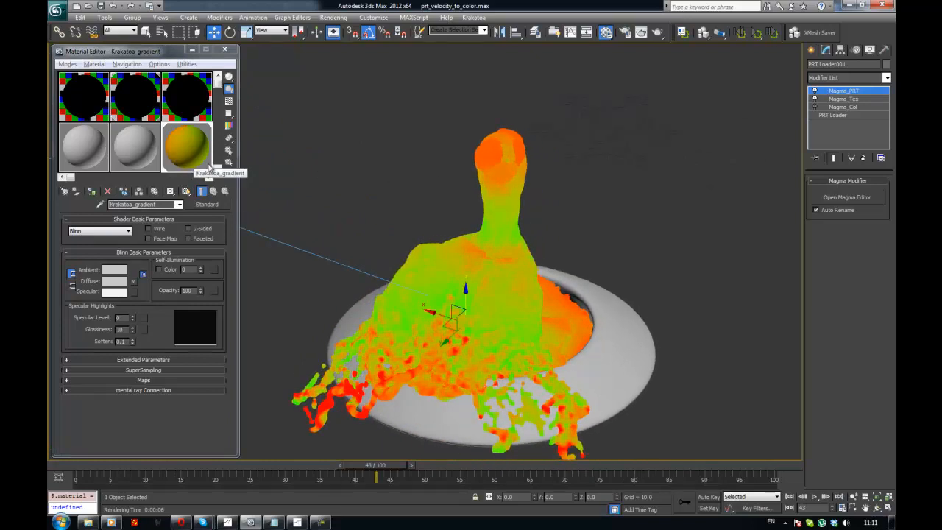
{"action": "left_click", "coordinate": [144, 137]}
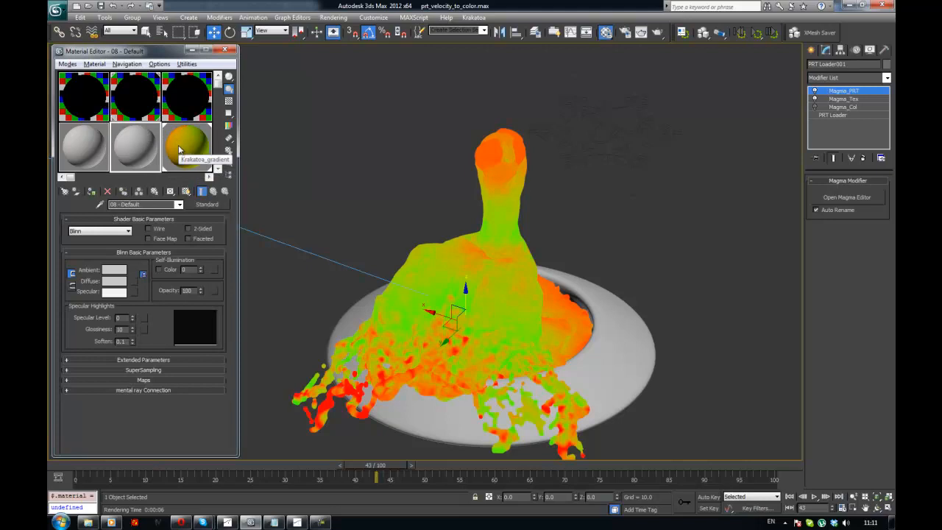
{"action": "left_click", "coordinate": [207, 204]}
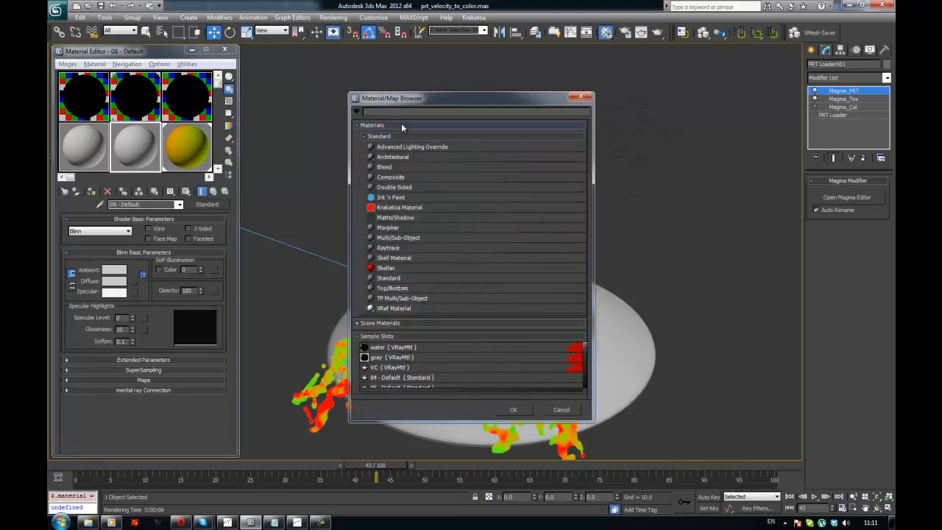
{"action": "type", "text": "mix"}
{"action": "double_click", "coordinate": [391, 167]}
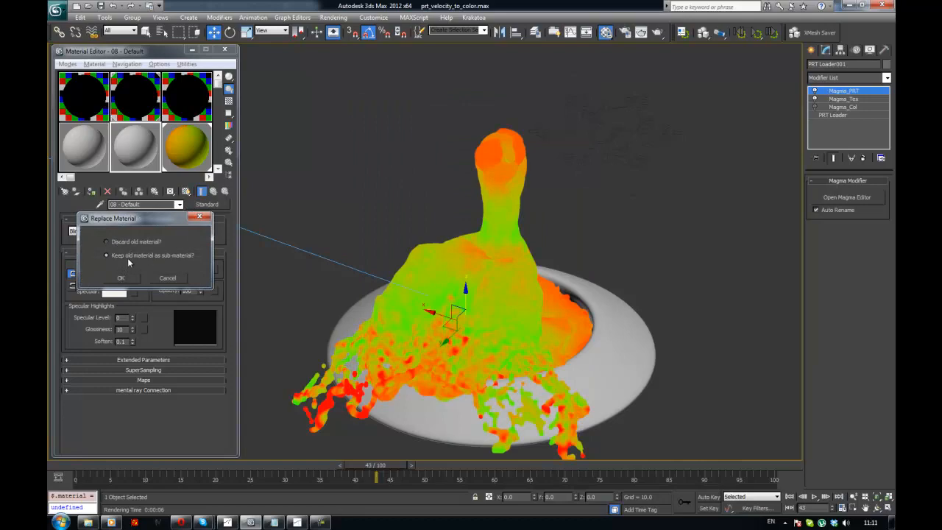
{"action": "left_click", "coordinate": [123, 278]}
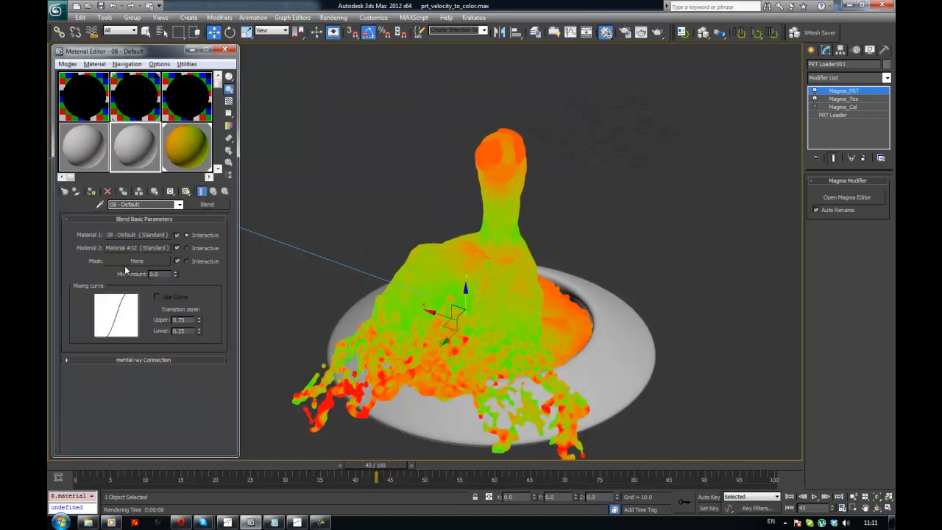
{"action": "middle_click_drag", "start_coordinate": [517, 247], "coordinate": [549, 232], "text": "alt"}
{"action": "left_click", "coordinate": [540, 248]}
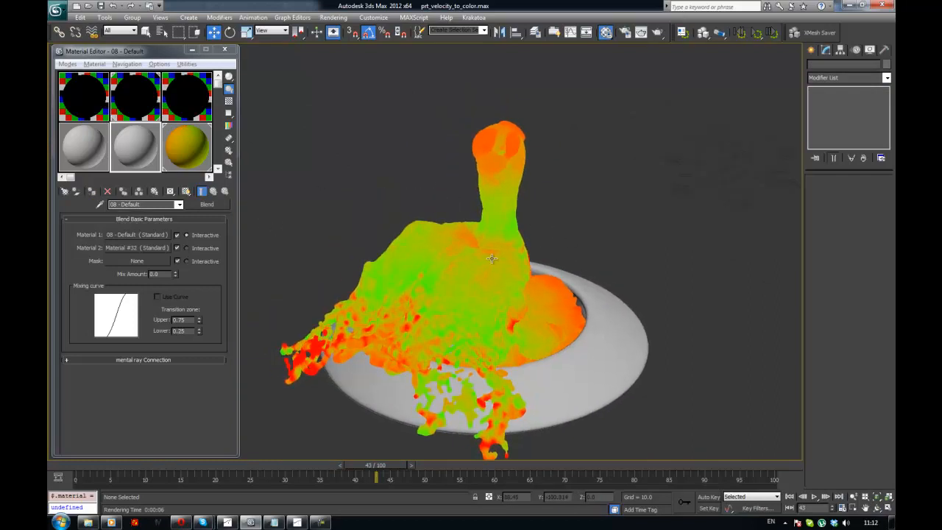
{"action": "middle_click_drag", "start_coordinate": [490, 260], "coordinate": [419, 241], "text": "alt"}
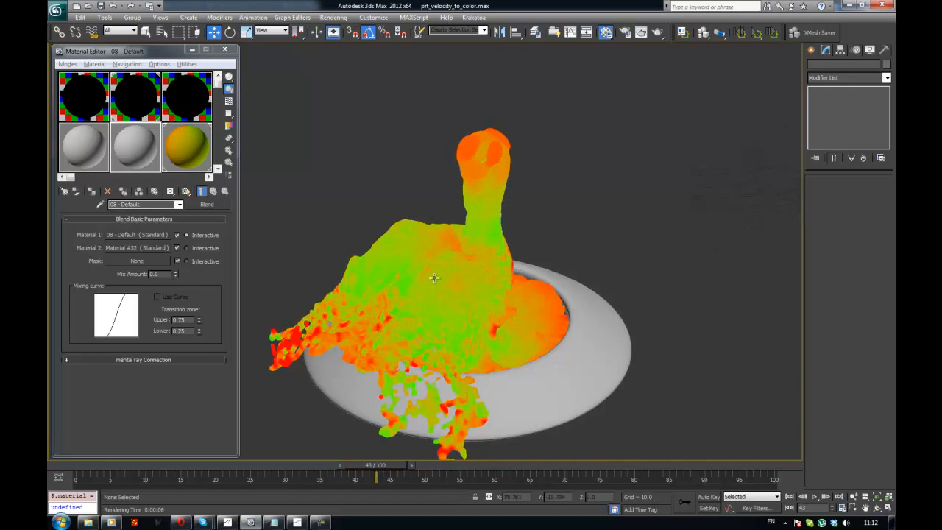
{"action": "mouse_move", "coordinate": [434, 276]}
{"action": "middle_mouse_down", "text": "alt"}
{"action": "mouse_move", "coordinate": [447, 278]}
{"action": "mouse_move", "coordinate": [439, 280]}
{"action": "middle_mouse_up", "text": "alt"}
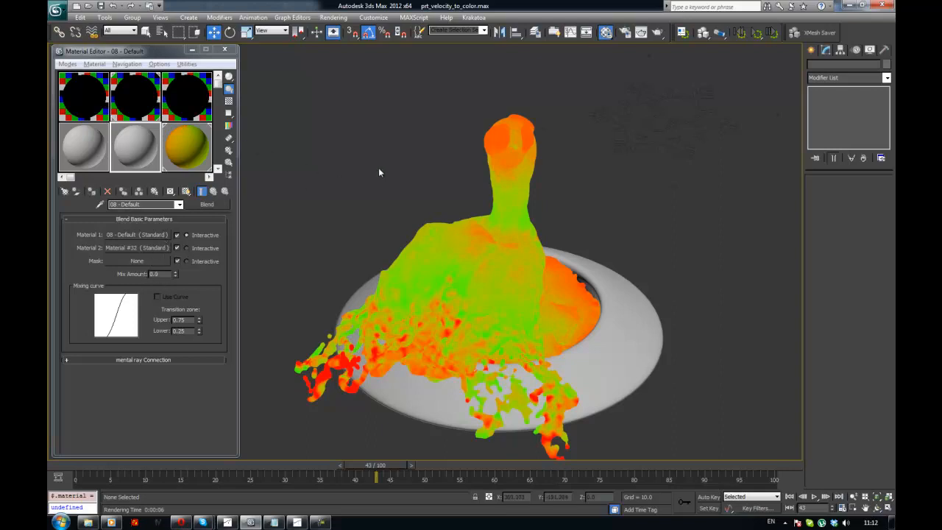
Step: Select the PRT layer's PRT Loader and inspect the node flows of its Magma_PRT and Magma_Tex modifiers
{"action": "key", "text": "l"}
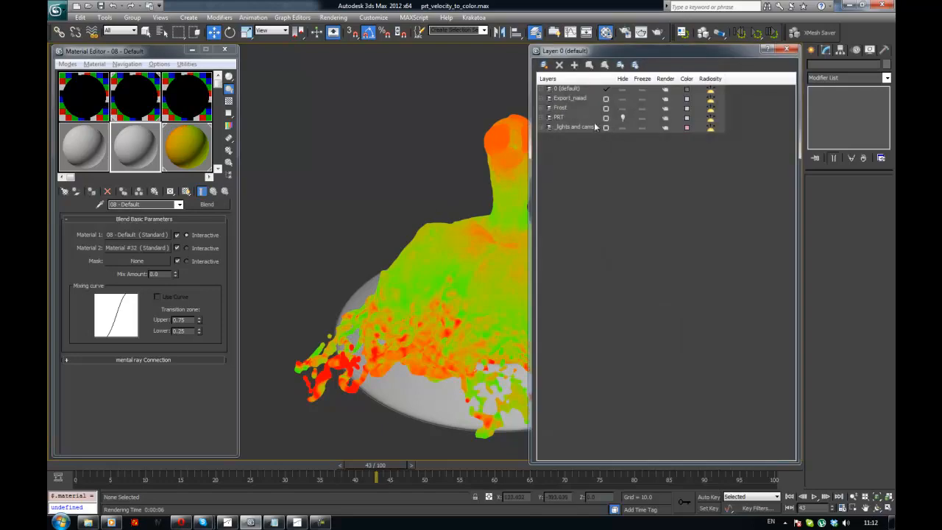
{"action": "left_click", "coordinate": [579, 119]}
{"action": "left_click", "coordinate": [590, 66]}
{"action": "key", "text": "l"}
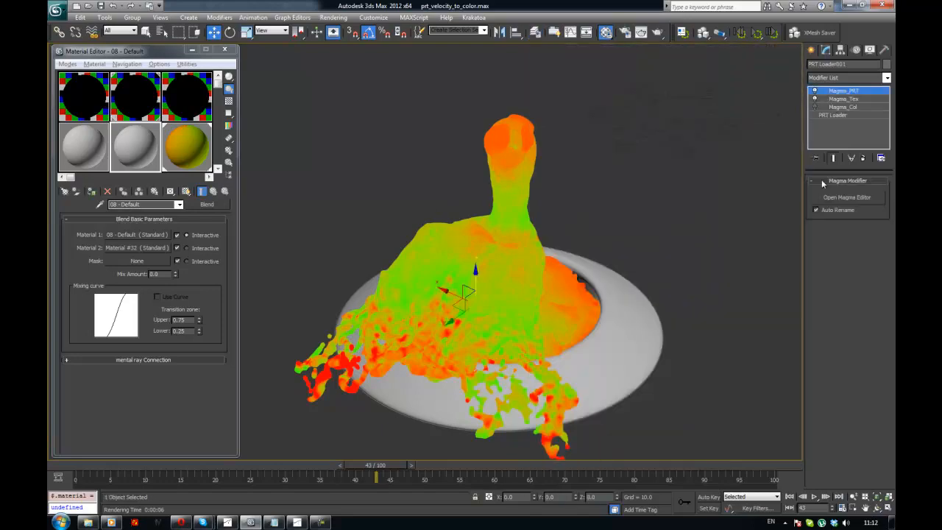
{"action": "left_click", "coordinate": [832, 197]}
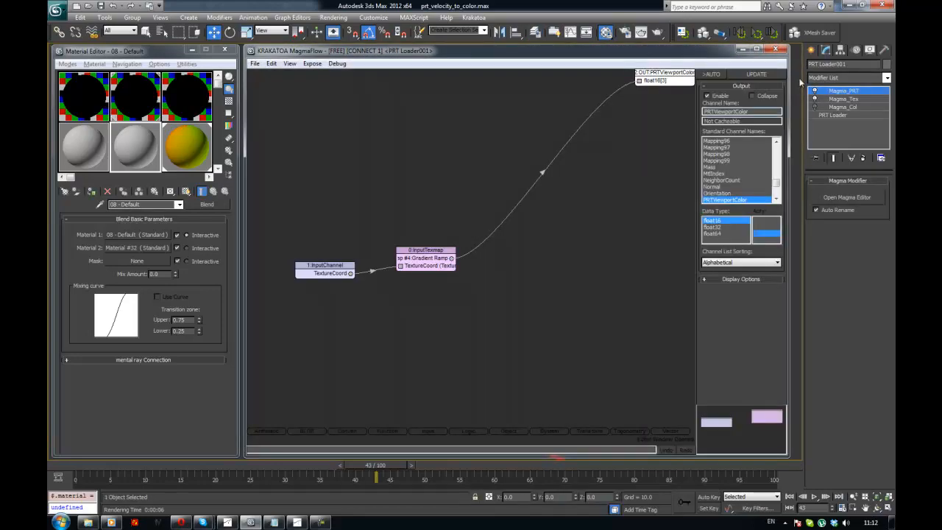
{"action": "left_click", "coordinate": [776, 50]}
{"action": "left_click", "coordinate": [843, 99]}
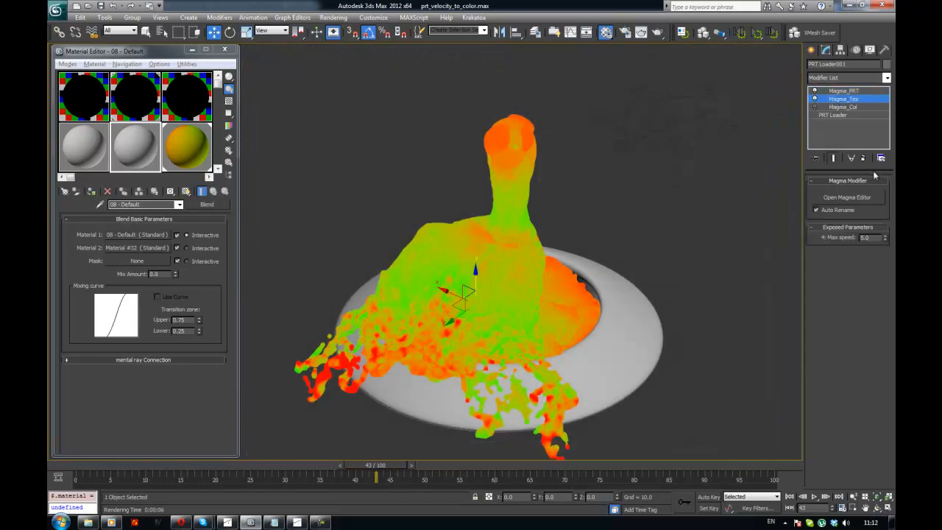
{"action": "left_click", "coordinate": [856, 197]}
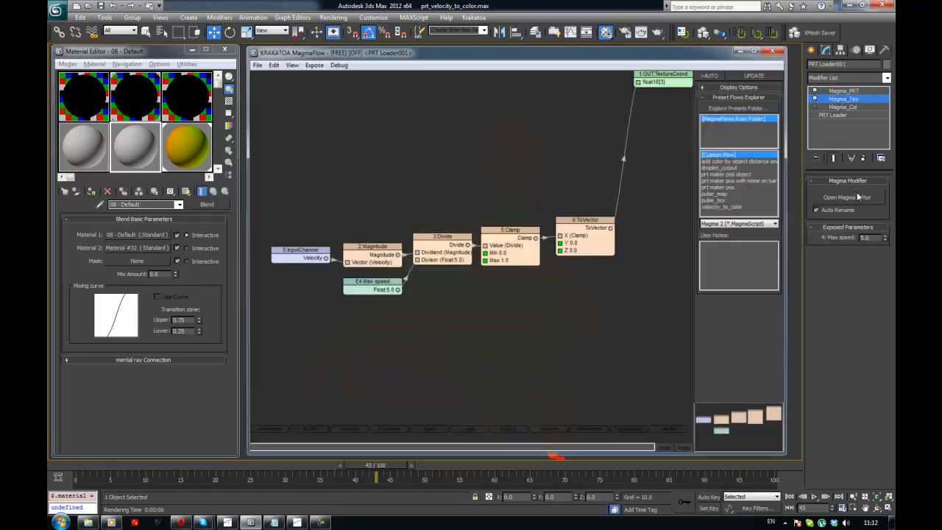
{"action": "left_click", "coordinate": [775, 49]}
Step: Recolour the Krakatoa_gradient material's diffuse Gradient Ramp to run from black at the start to white at the end
{"action": "left_click", "coordinate": [186, 146]}
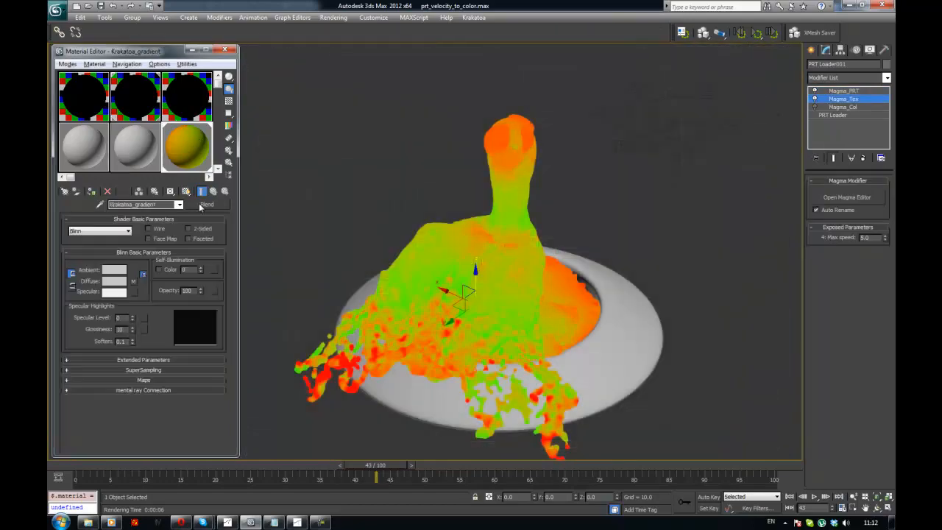
{"action": "left_click", "coordinate": [134, 281]}
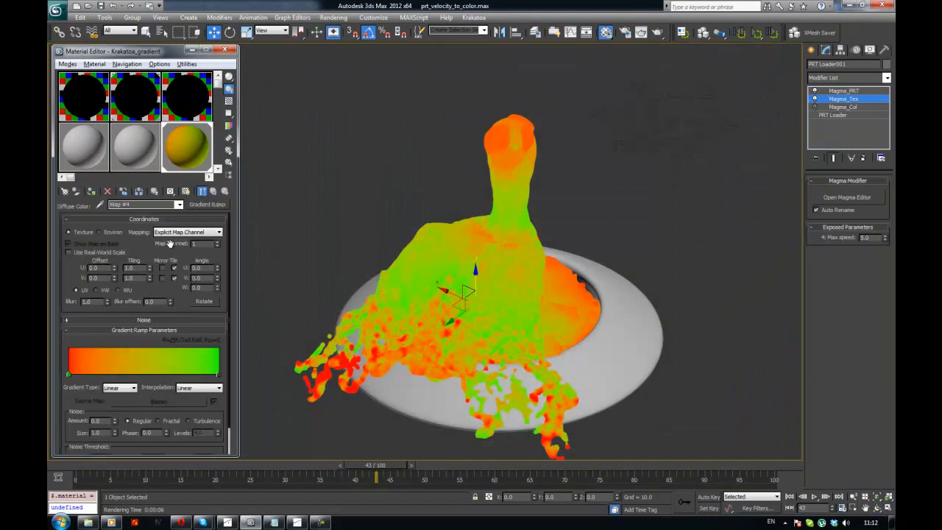
{"action": "double_click", "coordinate": [69, 376]}
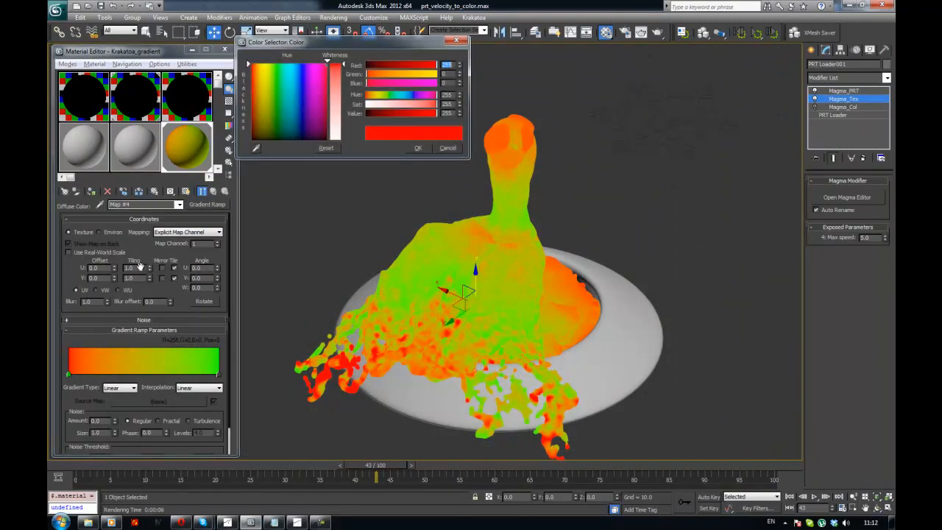
{"action": "left_click", "coordinate": [370, 112]}
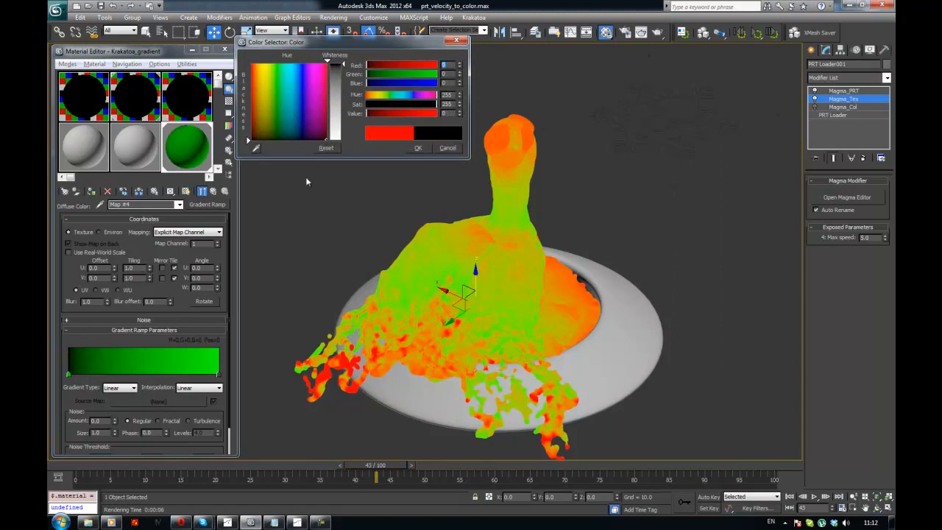
{"action": "double_click", "coordinate": [218, 375]}
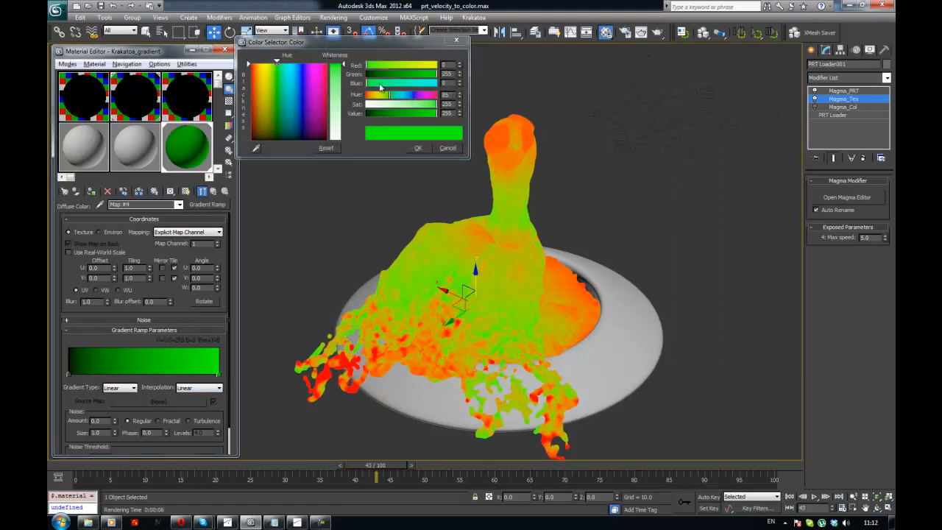
{"action": "left_click", "coordinate": [373, 104]}
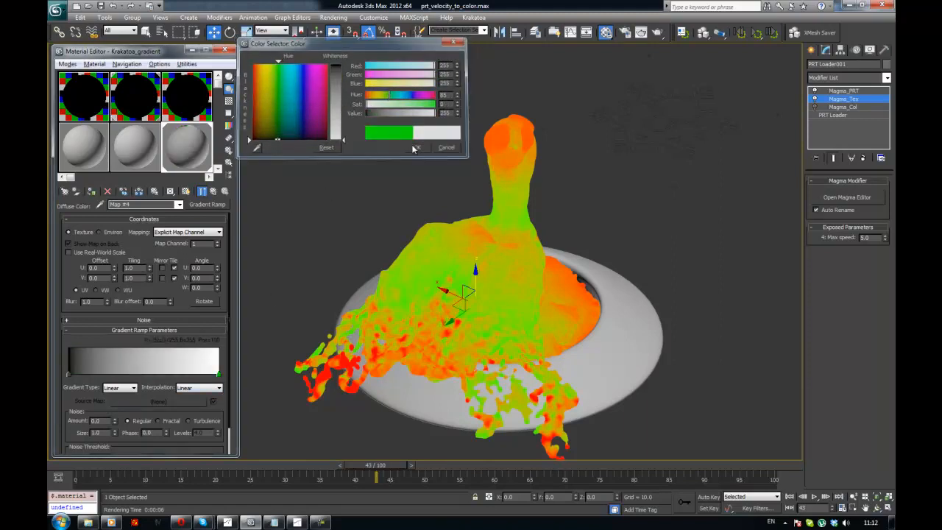
{"action": "left_click", "coordinate": [414, 148]}
Step: Copy Krakatoa_gradient's diffuse Gradient Ramp map and paste it as an instance into the Blend material's mask
{"action": "left_click", "coordinate": [225, 190]}
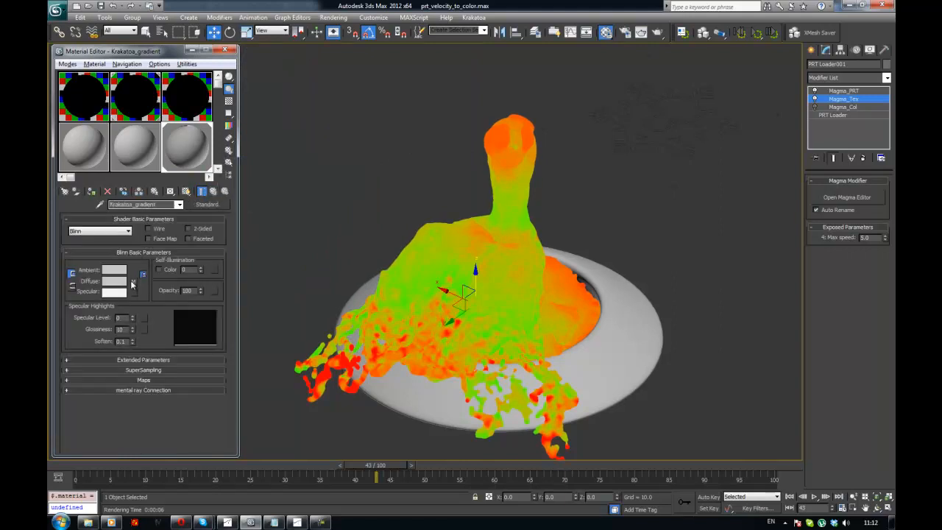
{"action": "right_click", "coordinate": [132, 284]}
{"action": "left_click", "coordinate": [147, 168]}
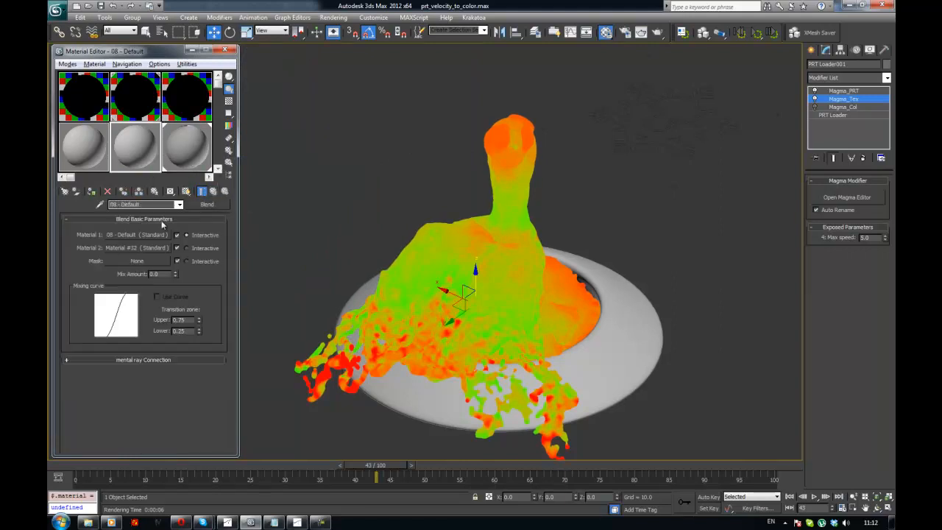
{"action": "right_click", "coordinate": [142, 256]}
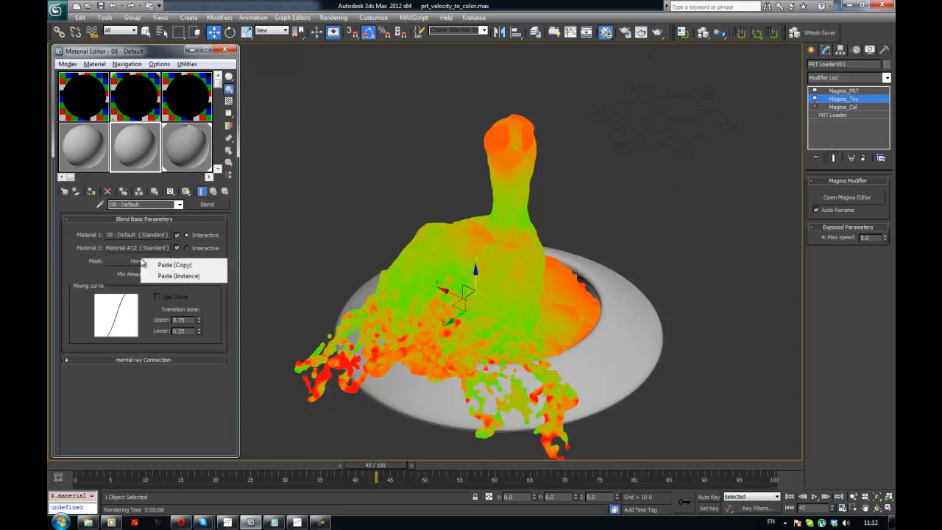
{"action": "left_click", "coordinate": [163, 277]}
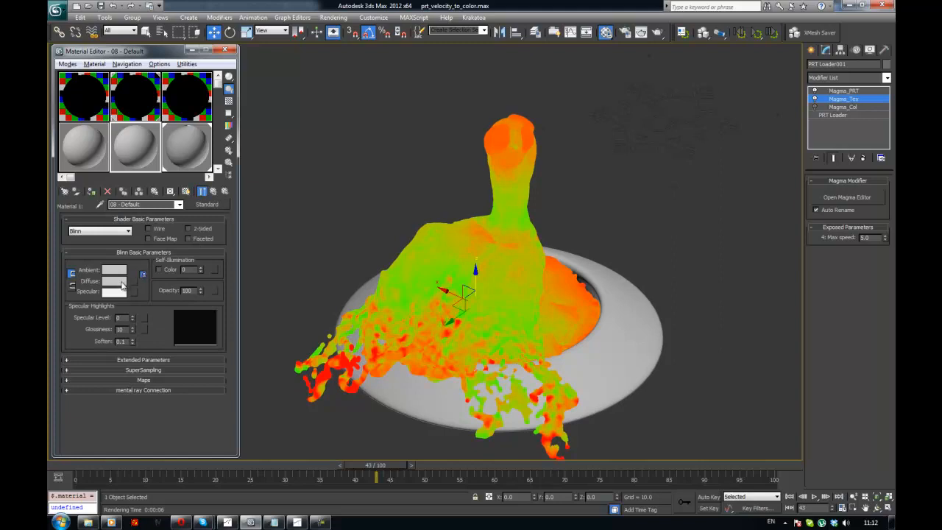
Step: Set the diffuse colour of the Blend's Material 1 to pink and return to the Blend parameters
{"action": "left_click", "coordinate": [118, 282]}
{"action": "left_click", "coordinate": [309, 74]}
{"action": "left_click_drag", "start_coordinate": [310, 74], "coordinate": [317, 67]}
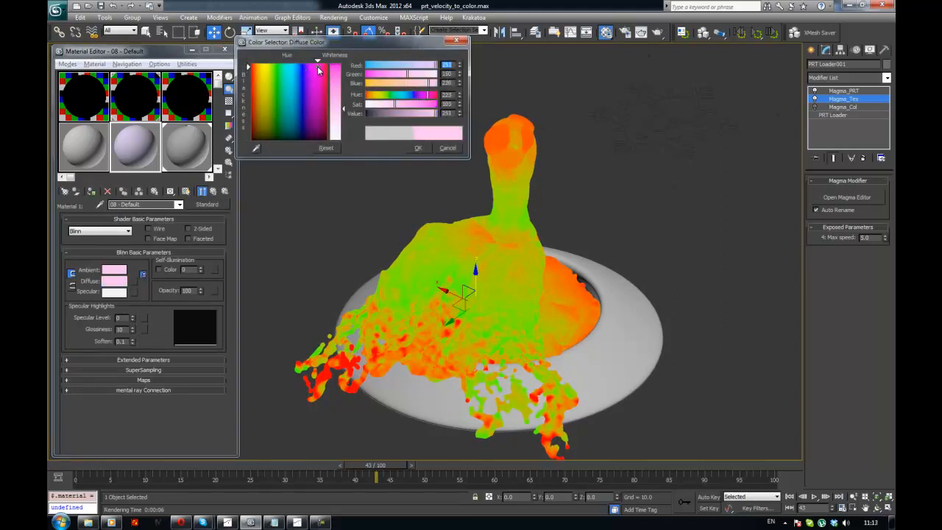
{"action": "left_click", "coordinate": [335, 70]}
{"action": "left_click", "coordinate": [416, 148]}
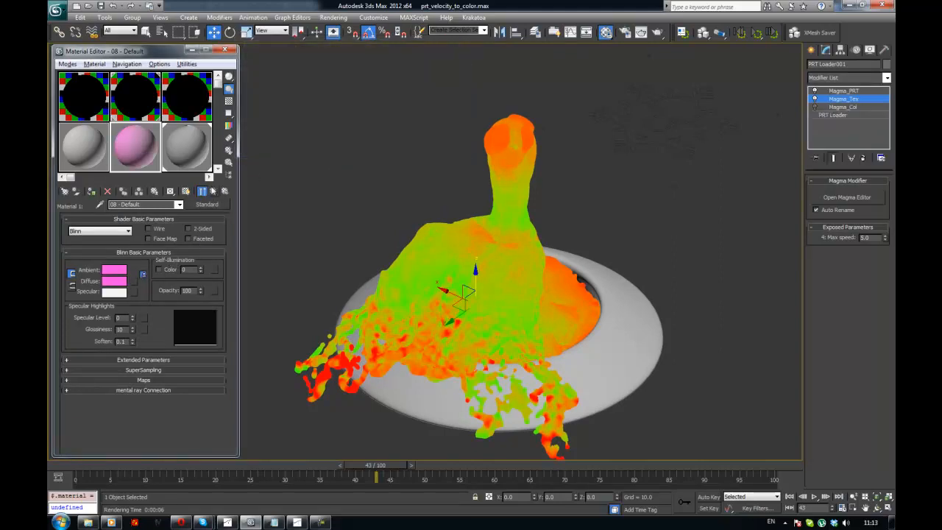
{"action": "left_click", "coordinate": [213, 190]}
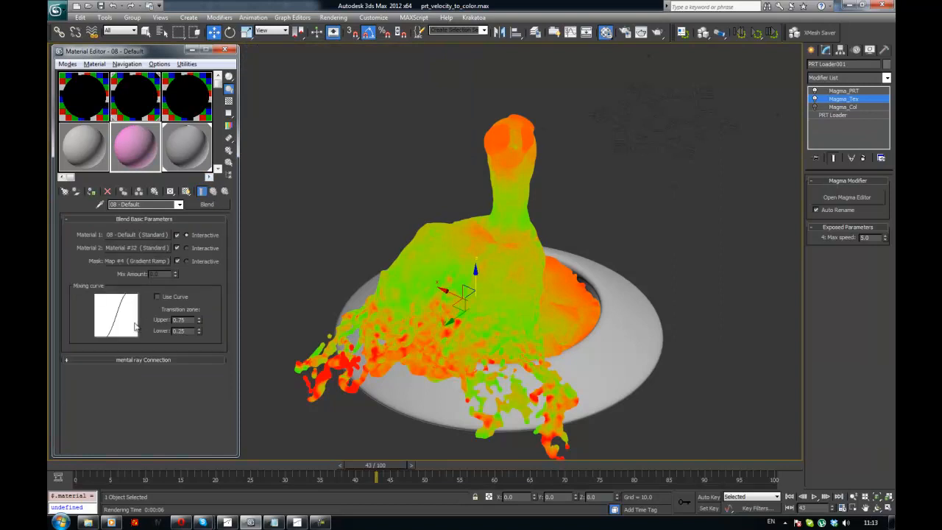
Step: Set the diffuse colour of the Blend's Material 2 to light cyan and return to the Blend parameters
{"action": "left_click", "coordinate": [132, 246]}
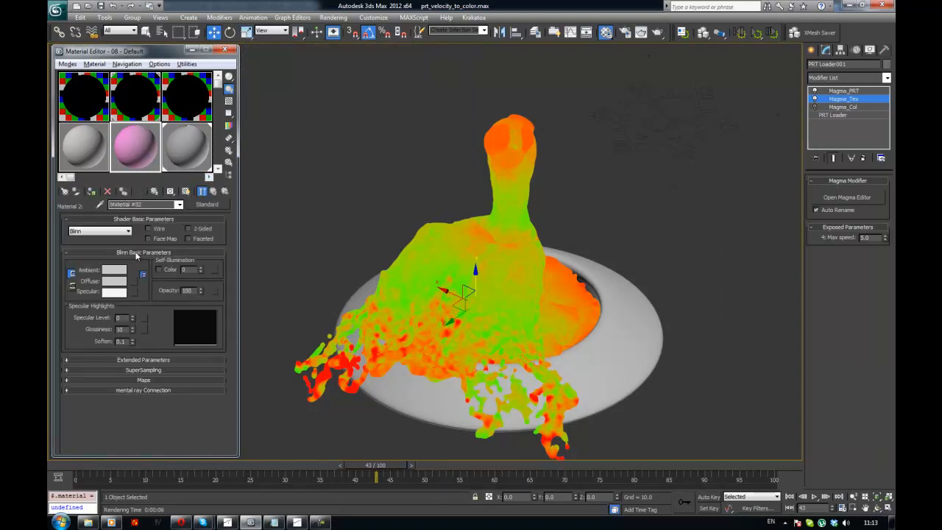
{"action": "left_click", "coordinate": [115, 281]}
{"action": "left_click", "coordinate": [286, 79]}
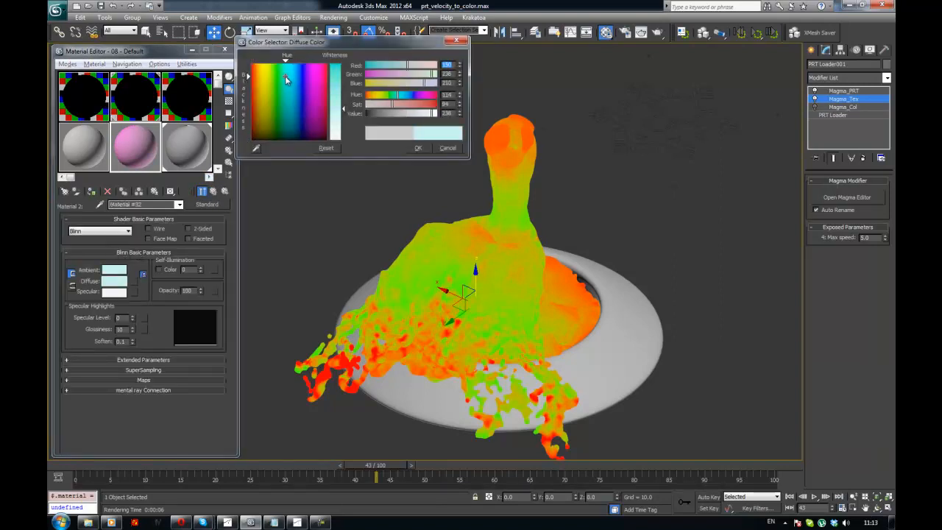
{"action": "left_click_drag", "start_coordinate": [286, 79], "coordinate": [288, 72]}
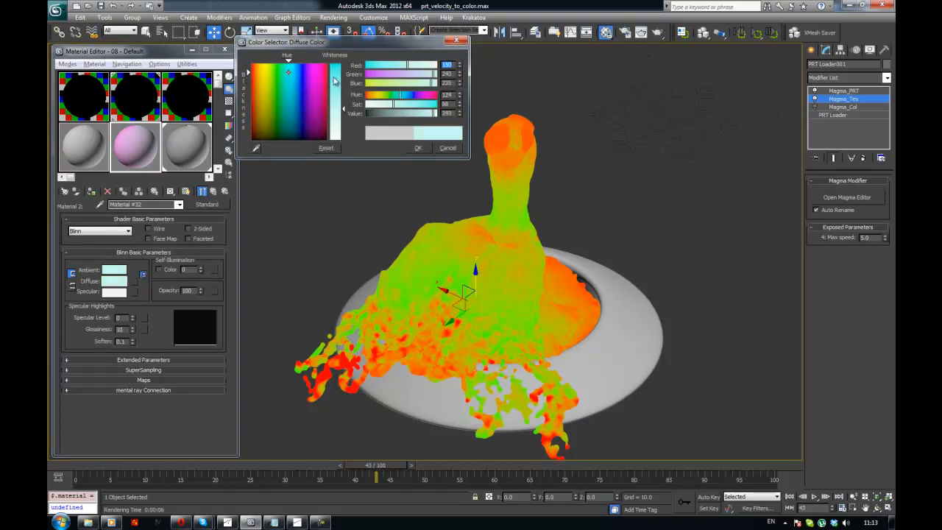
{"action": "left_click", "coordinate": [335, 81]}
{"action": "left_click", "coordinate": [418, 148]}
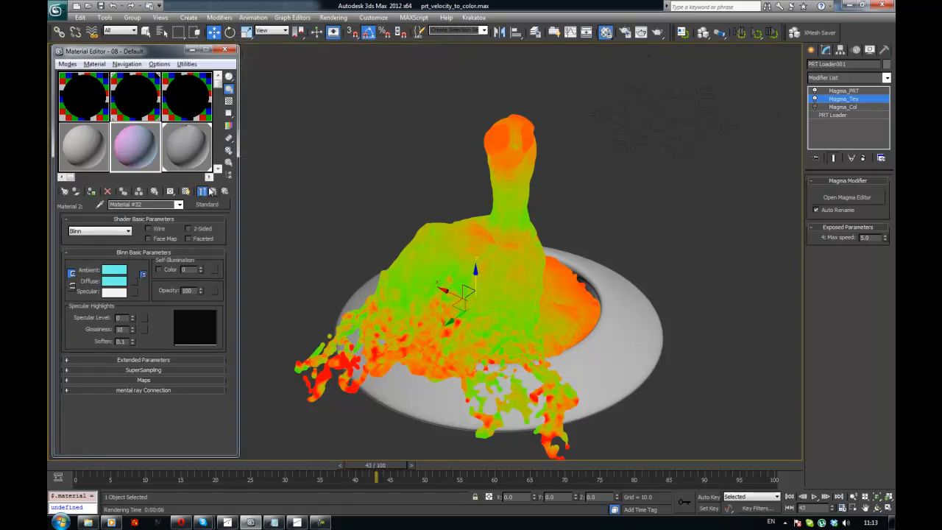
{"action": "left_click", "coordinate": [212, 191]}
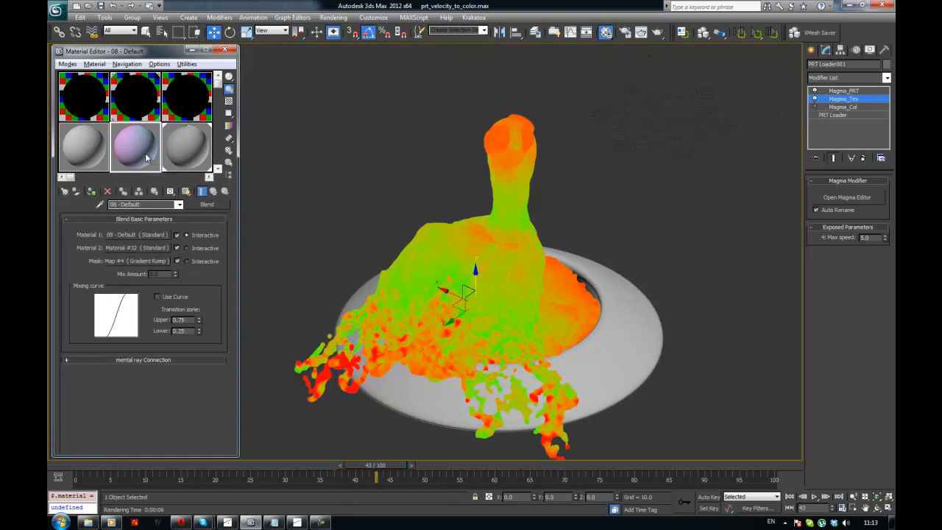
Step: Assign the 08 - Default Blend material to the Frost mesh and refresh the viewport
{"action": "left_click", "coordinate": [522, 123]}
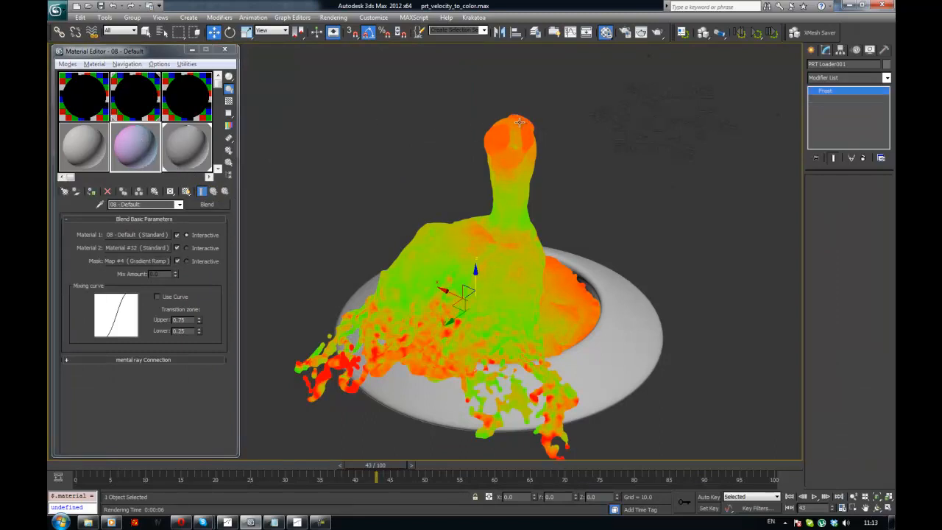
{"action": "left_click", "coordinate": [93, 191]}
{"action": "key", "text": "slash"}
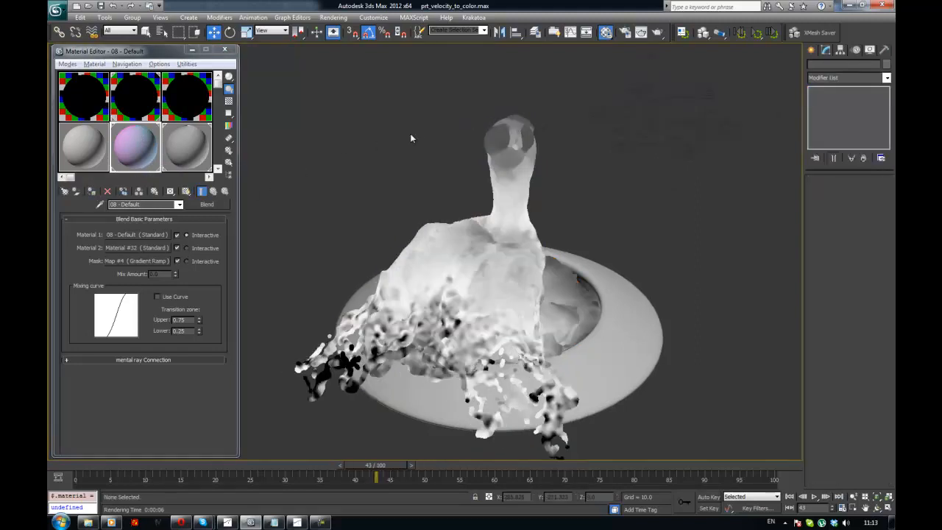
Step: Switch the production renderer to V-Ray by loading only the V-Ray Adv 2.00.03 category from the backup render preset
{"action": "middle_click_drag", "start_coordinate": [430, 144], "coordinate": [471, 214], "text": "alt"}
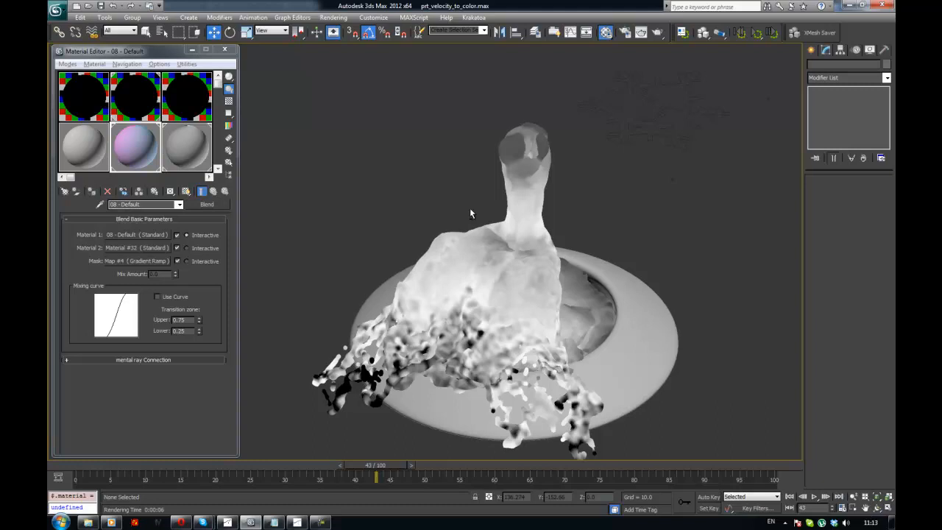
{"action": "key", "text": "F10"}
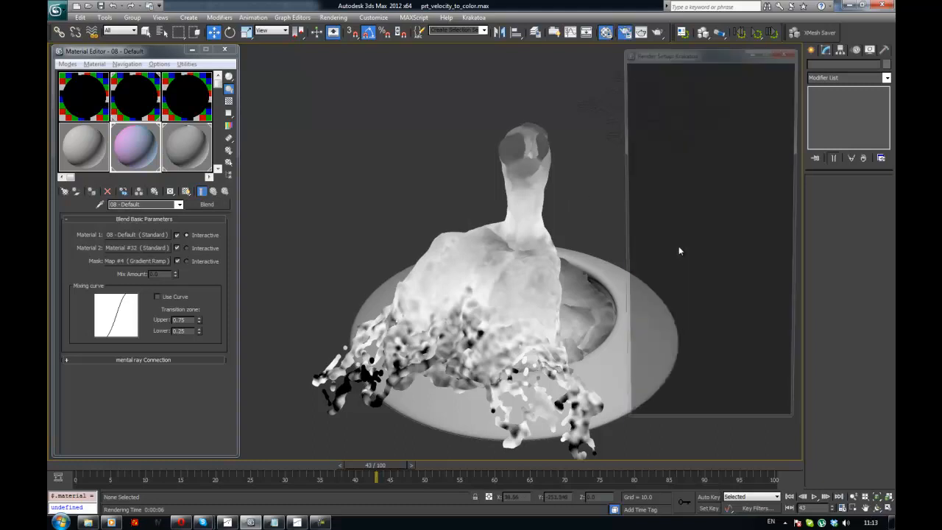
{"action": "scroll", "coordinate": [736, 321], "scroll_direction": "down", "scroll_amount": 3}
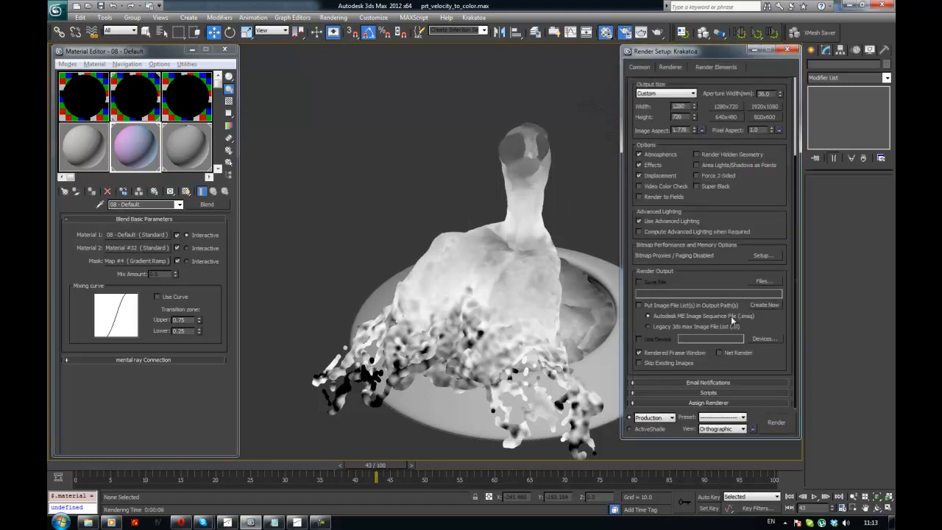
{"action": "left_click", "coordinate": [733, 404]}
{"action": "left_click", "coordinate": [766, 360]}
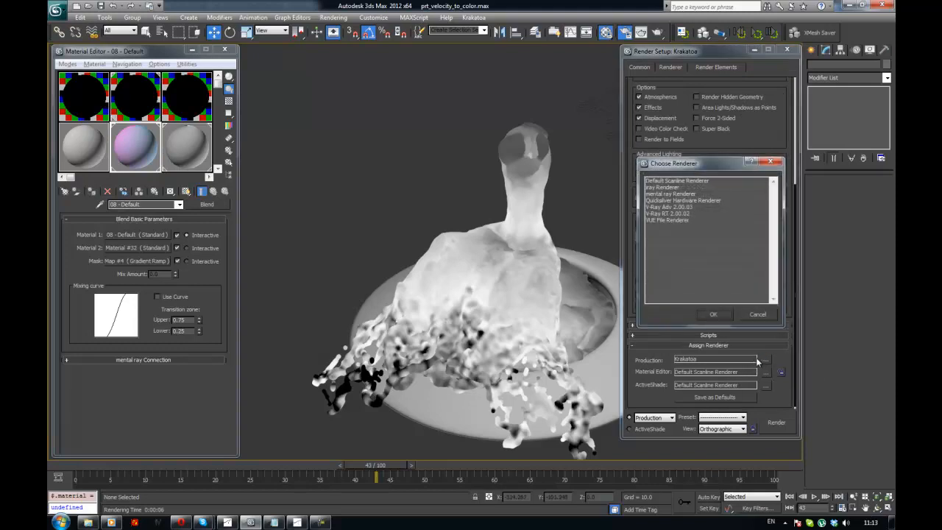
{"action": "left_click", "coordinate": [758, 315]}
{"action": "left_click", "coordinate": [730, 417]}
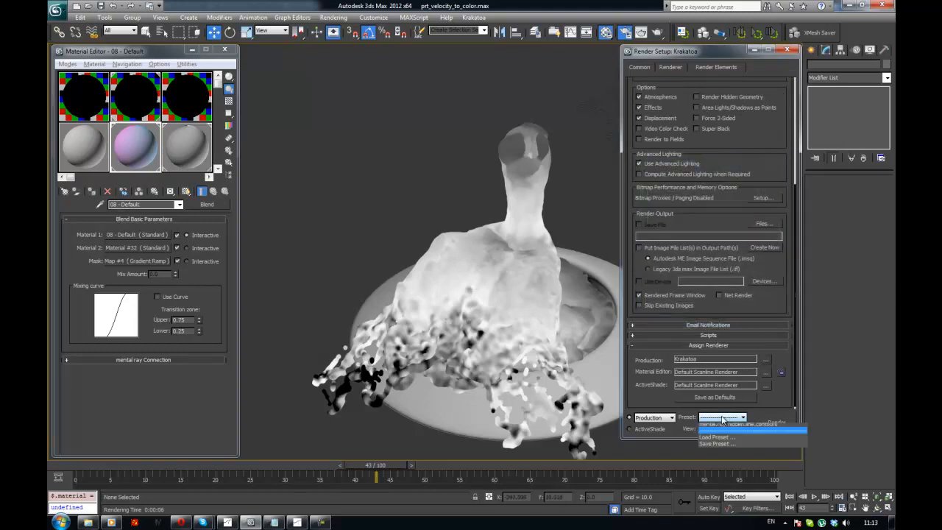
{"action": "left_click", "coordinate": [732, 426]}
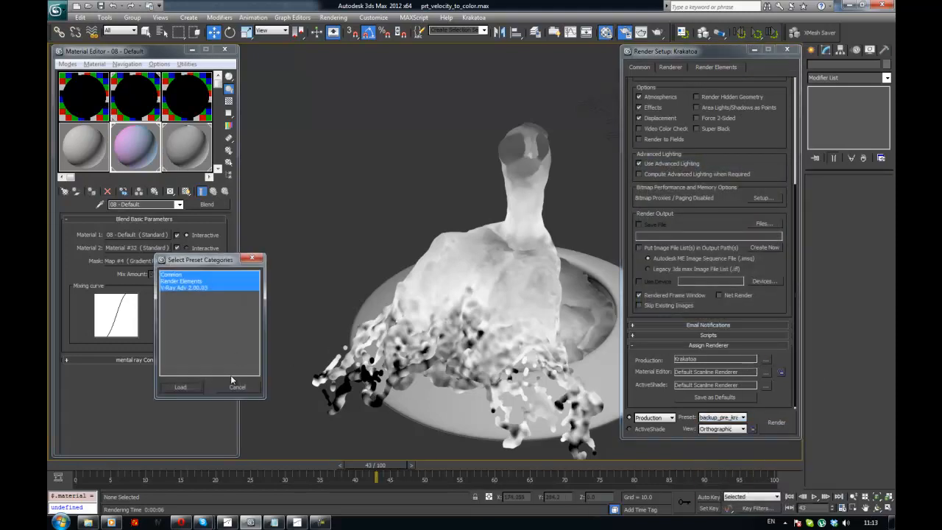
{"action": "left_click", "coordinate": [188, 289]}
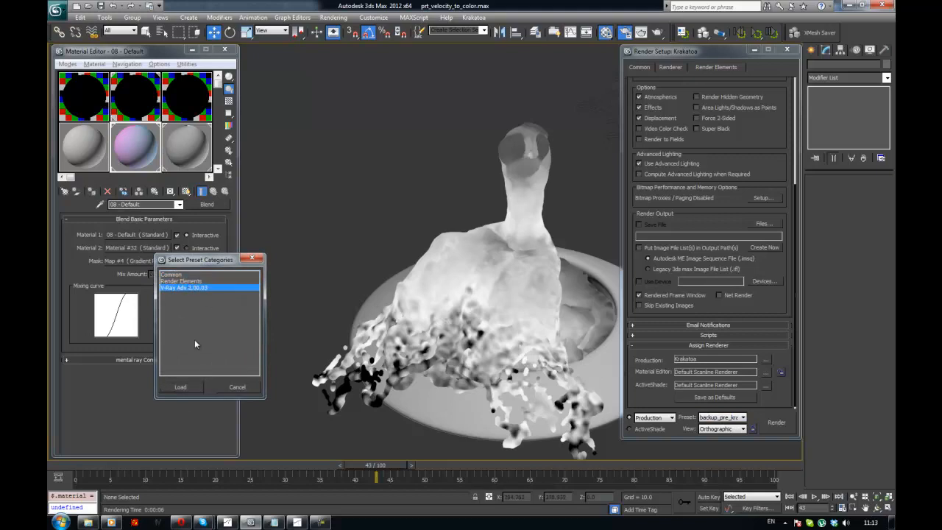
{"action": "left_click", "coordinate": [180, 387]}
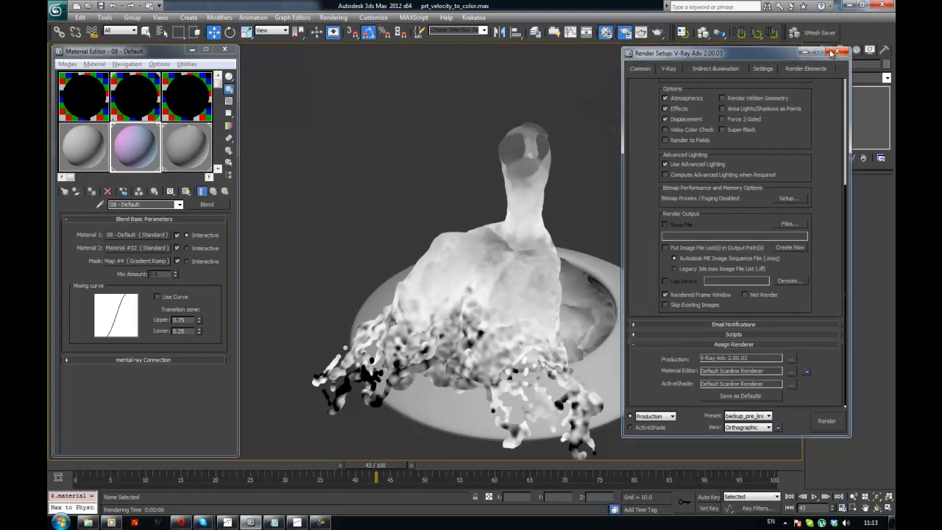
{"action": "left_click", "coordinate": [838, 52]}
Step: Render the current frame with V-Ray to check the blended colours, and close the render and message windows
{"action": "key", "text": "shift+q"}
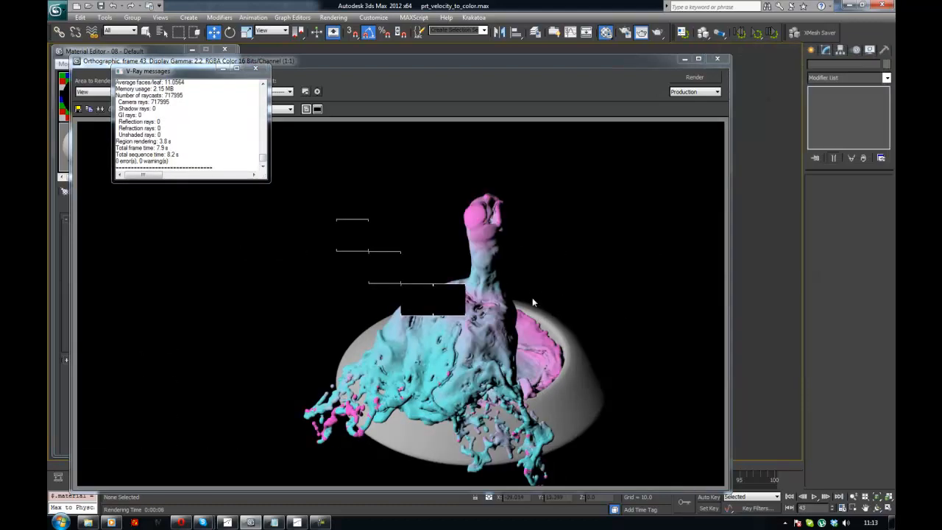
{"action": "left_click", "coordinate": [717, 59]}
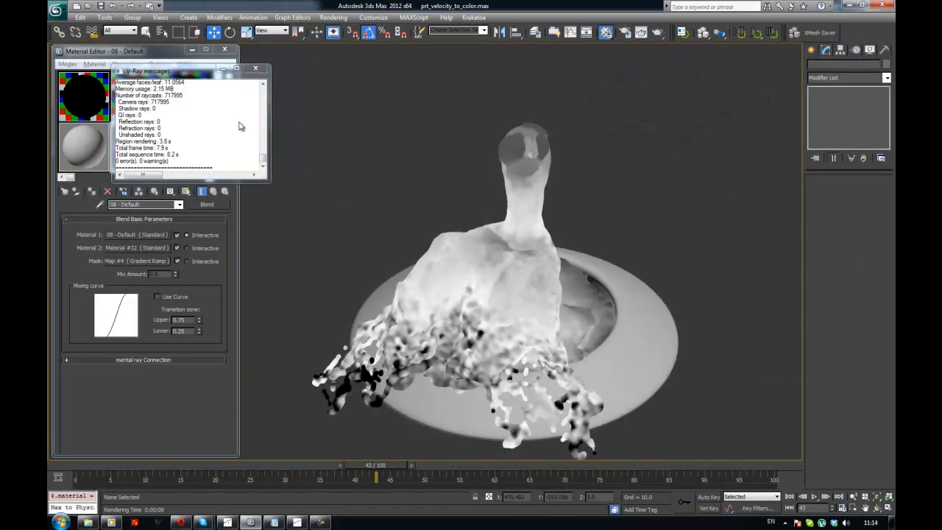
{"action": "left_click", "coordinate": [255, 68]}
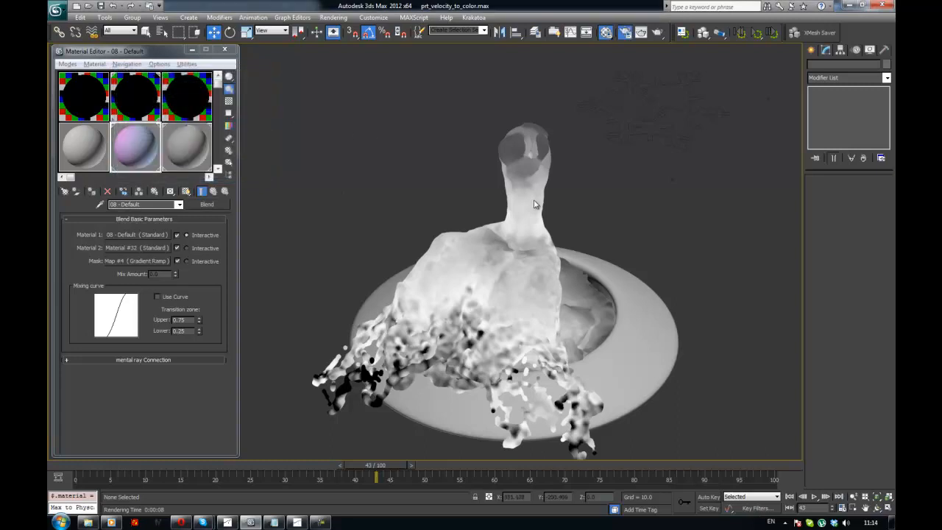
Step: Lock the Material Editor renderer to the V-Ray production renderer in the Assign Renderer settings
{"action": "key", "text": "F10"}
{"action": "scroll", "coordinate": [687, 275], "scroll_direction": "down", "scroll_amount": 3}
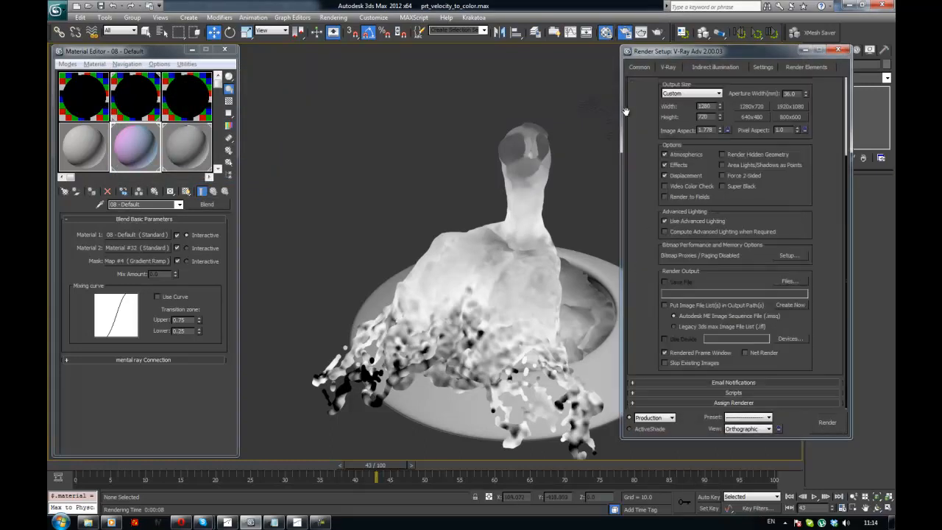
{"action": "left_click", "coordinate": [777, 403]}
{"action": "left_click", "coordinate": [806, 371]}
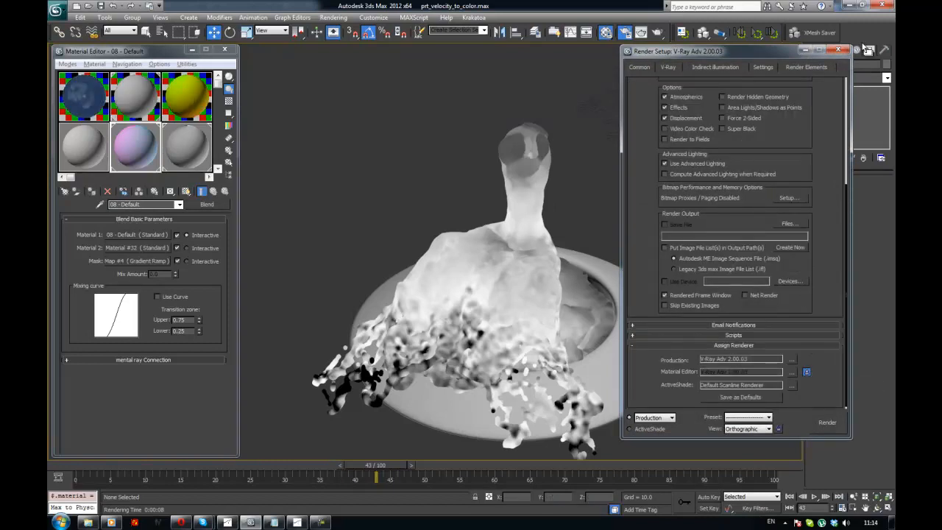
{"action": "left_click", "coordinate": [838, 50]}
Step: Copy the water VRayMtl and paste it as an instance into Material 1 of the 08 - Default Blend material
{"action": "left_click", "coordinate": [92, 101]}
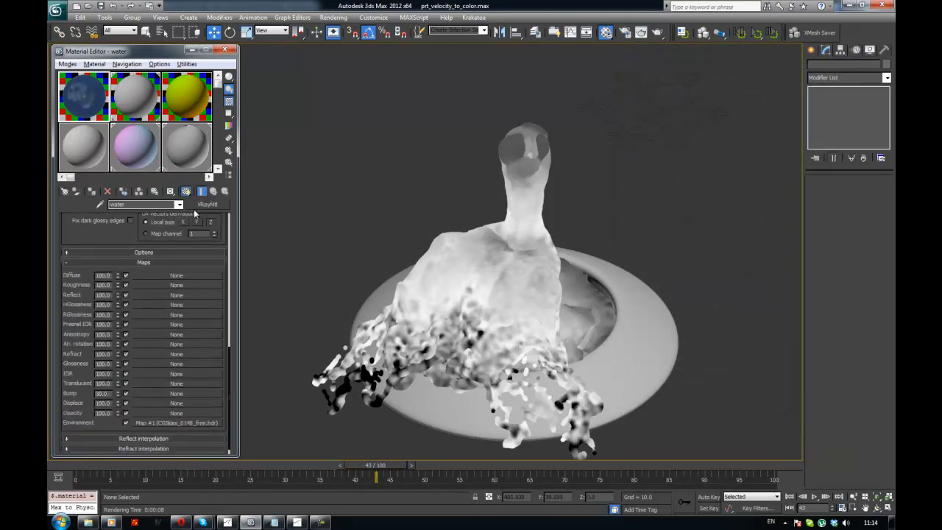
{"action": "scroll", "coordinate": [125, 227], "scroll_direction": "up", "scroll_amount": 10}
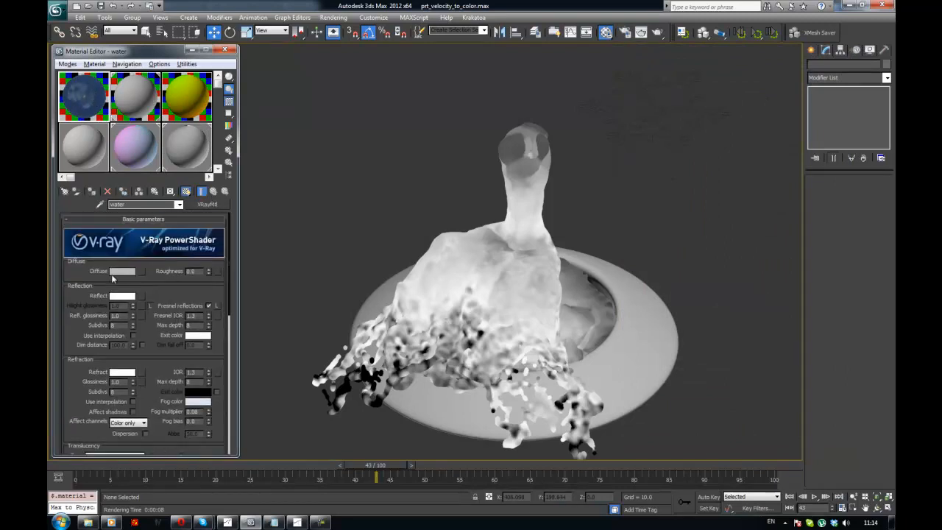
{"action": "right_click", "coordinate": [202, 203]}
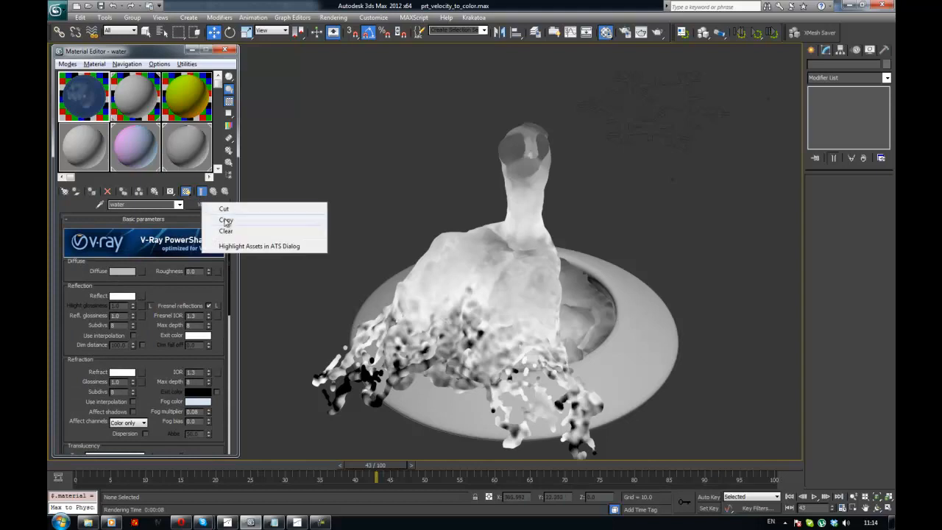
{"action": "left_click", "coordinate": [226, 221]}
{"action": "left_click", "coordinate": [145, 151]}
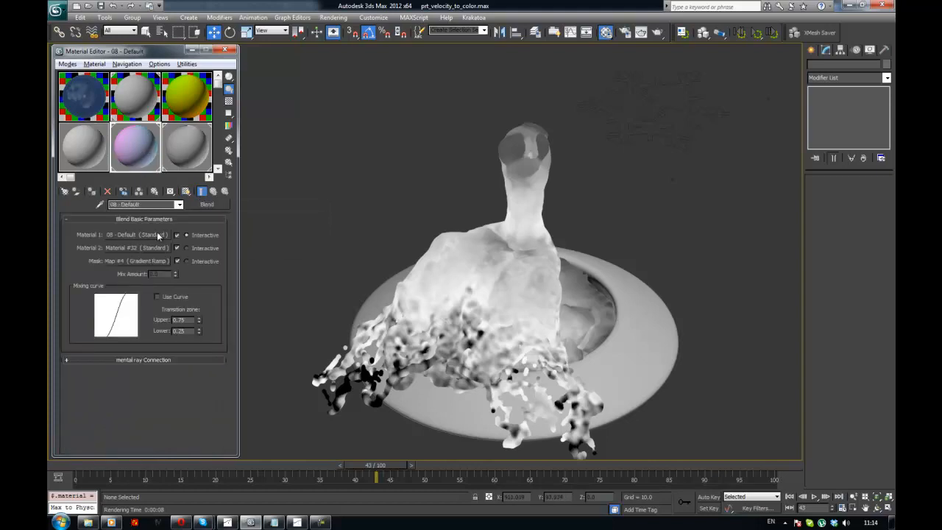
{"action": "right_click", "coordinate": [157, 234]}
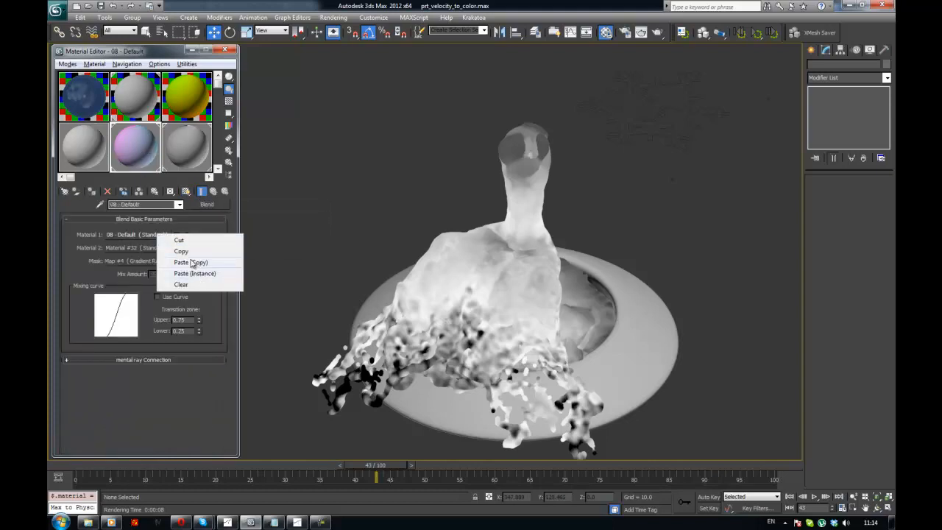
{"action": "left_click", "coordinate": [205, 277]}
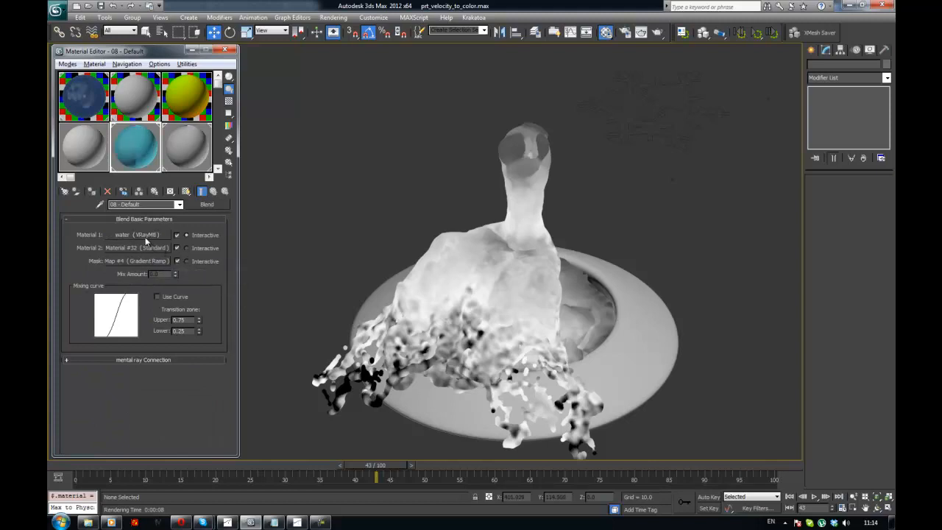
Step: Duplicate the Blend's water material into Material 2 as an independent copy and name it whitewater
{"action": "left_click_drag", "start_coordinate": [146, 236], "coordinate": [145, 251]}
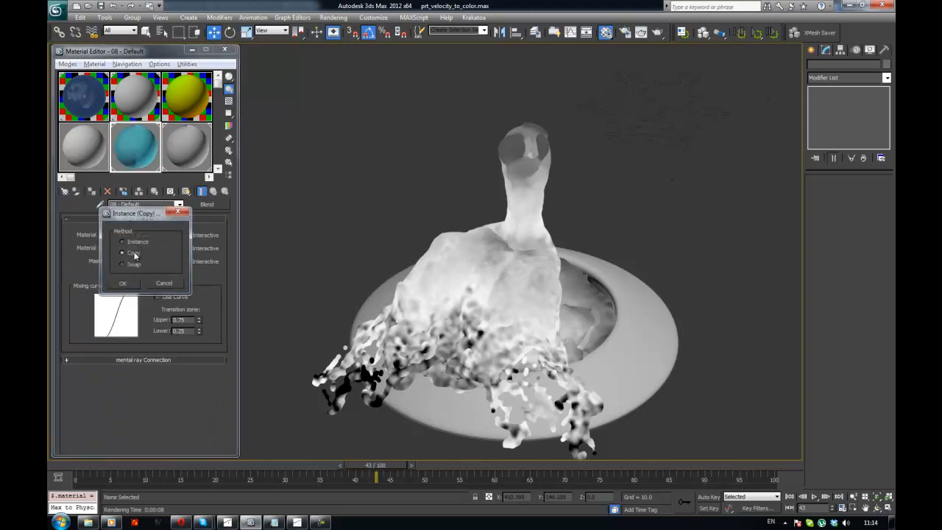
{"action": "left_click", "coordinate": [124, 283]}
{"action": "left_click", "coordinate": [136, 250]}
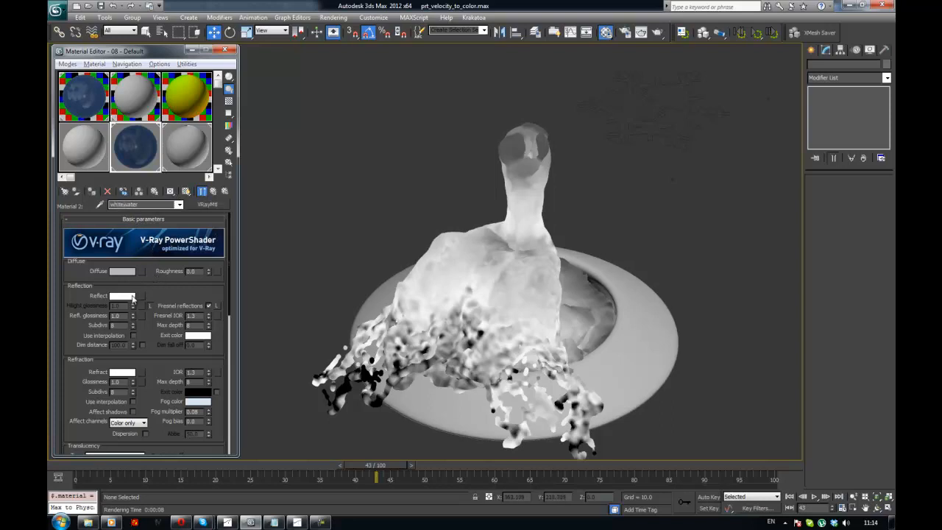
Step: Set the whitewater material's reflection colour to light grey and its diffuse colour to near white
{"action": "left_click", "coordinate": [133, 298]}
{"action": "left_click_drag", "start_coordinate": [340, 97], "coordinate": [340, 139]}
{"action": "left_click", "coordinate": [419, 148]}
{"action": "left_click", "coordinate": [122, 271]}
{"action": "left_click", "coordinate": [418, 148]}
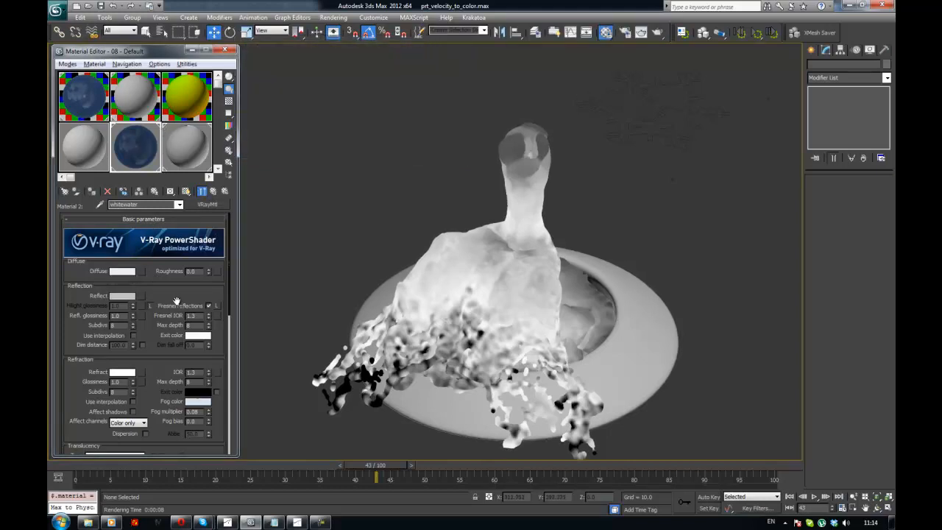
Step: Set the whitewater material's refraction colour to mid grey with a value of 119
{"action": "left_click_drag", "start_coordinate": [176, 302], "coordinate": [161, 160]}
{"action": "scroll", "coordinate": [164, 368], "scroll_direction": "down", "scroll_amount": 3}
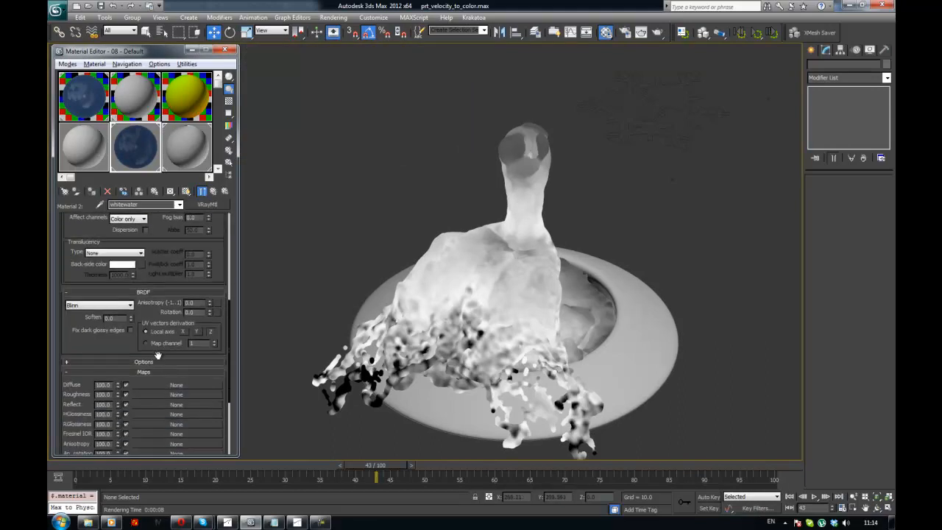
{"action": "scroll", "coordinate": [157, 357], "scroll_direction": "down", "scroll_amount": 6}
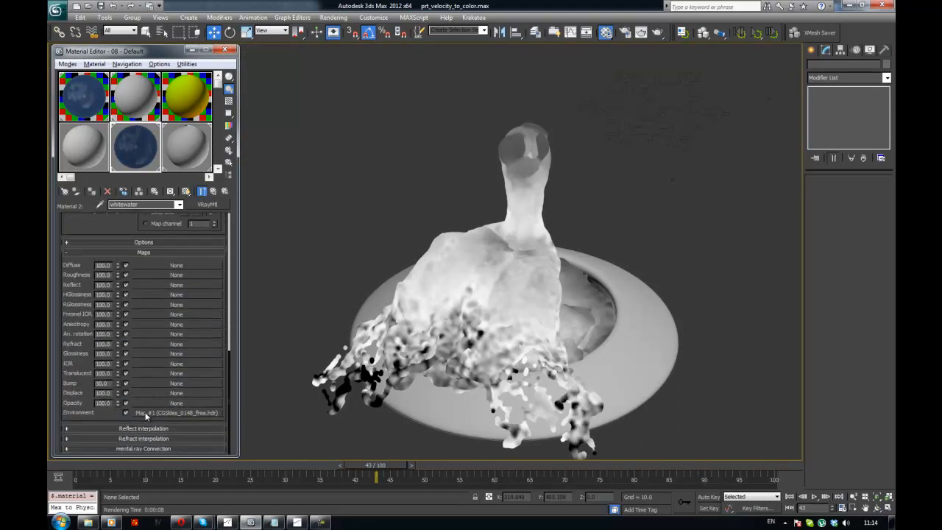
{"action": "scroll", "coordinate": [139, 271], "scroll_direction": "up", "scroll_amount": 15}
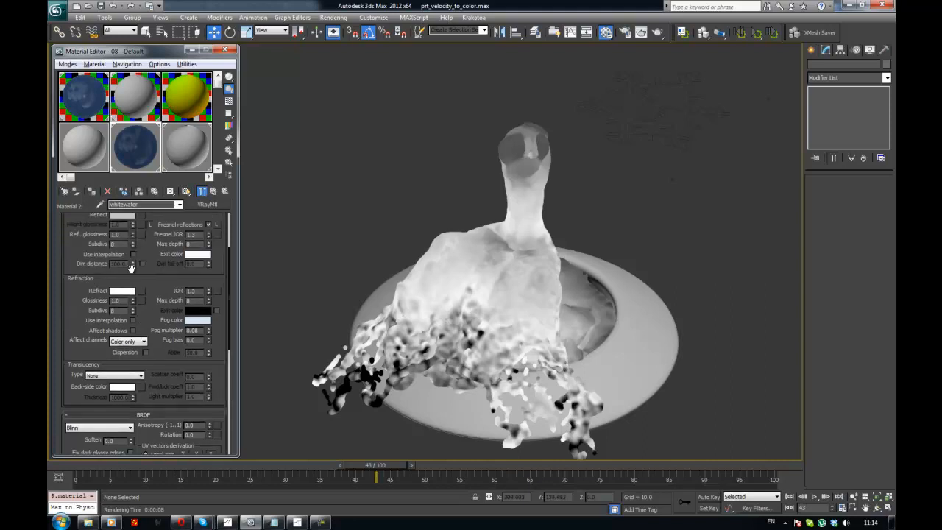
{"action": "scroll", "coordinate": [127, 281], "scroll_direction": "up", "scroll_amount": 2}
{"action": "left_click", "coordinate": [125, 321]}
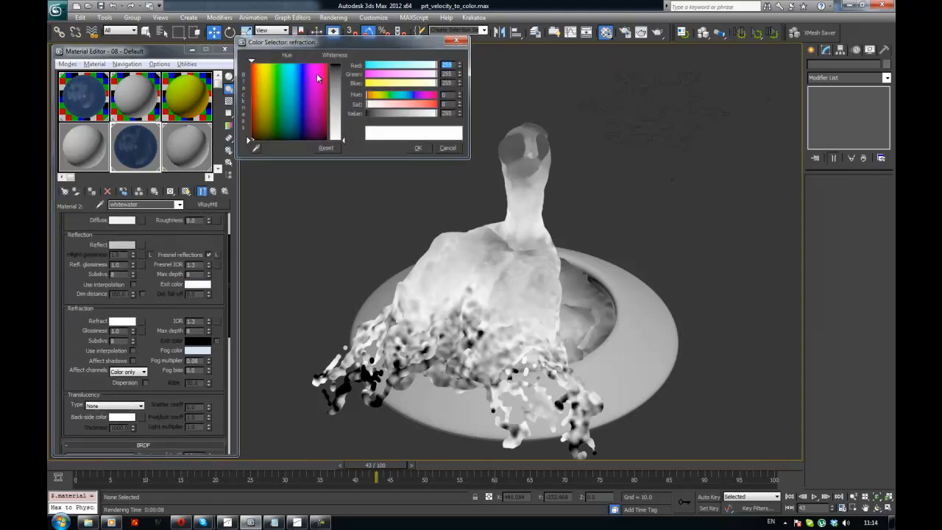
{"action": "mouse_move", "coordinate": [338, 99]}
{"action": "left_mouse_down"}
{"action": "mouse_move", "coordinate": [338, 88]}
{"action": "mouse_move", "coordinate": [338, 103]}
{"action": "left_mouse_up"}
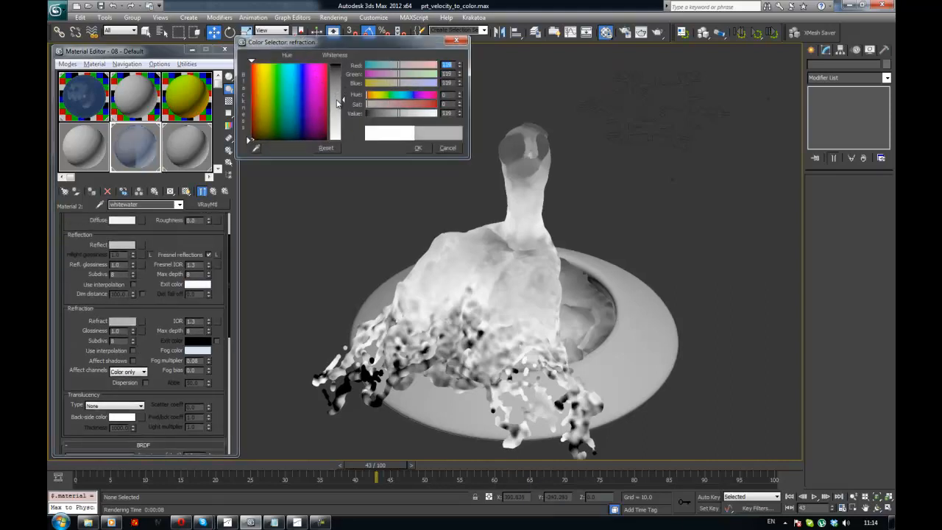
{"action": "left_click", "coordinate": [418, 148]}
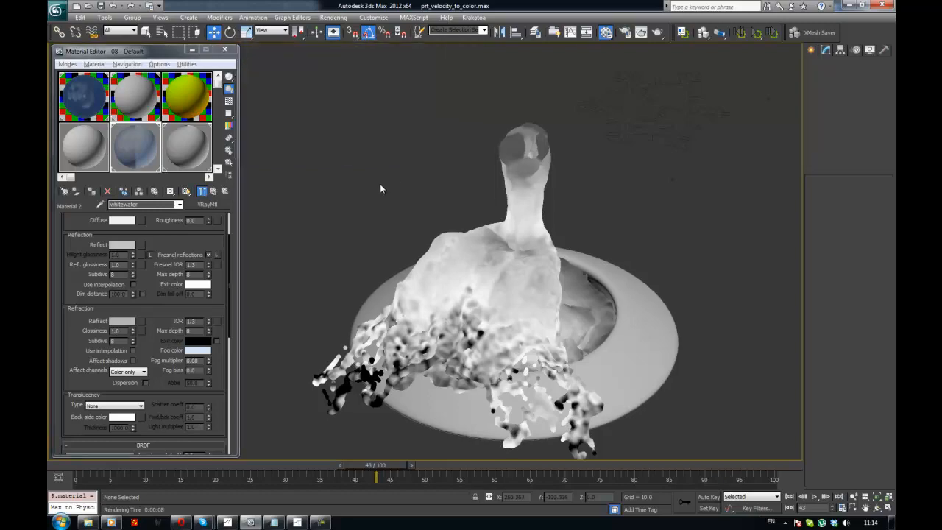
Step: Test-render the water and whitewater blend, cancel the render partway, close the frame window and minimise the V-Ray messages
{"action": "key", "text": "shift+q"}
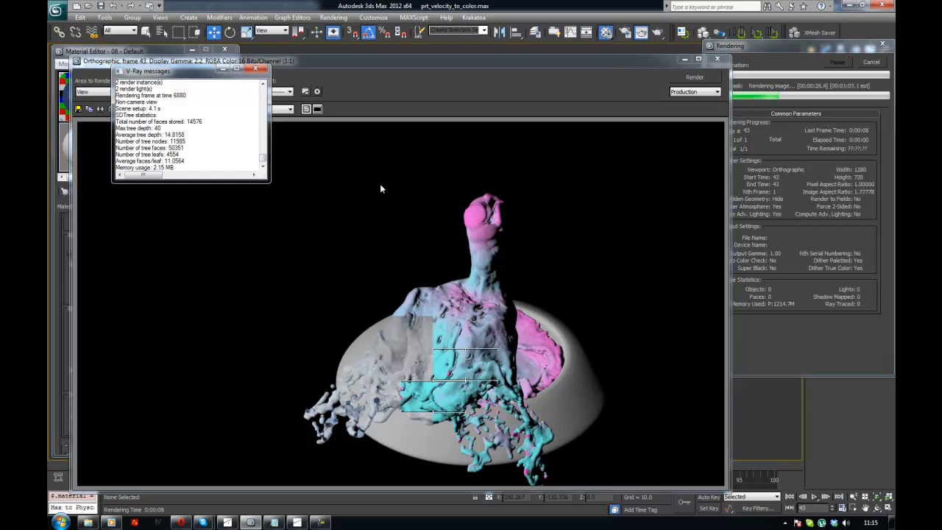
{"action": "left_click", "coordinate": [870, 64]}
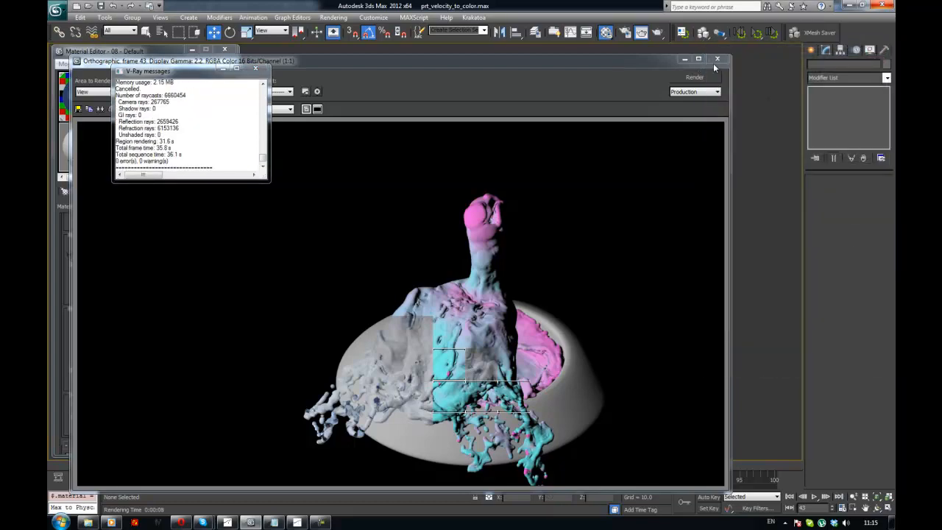
{"action": "left_click", "coordinate": [716, 61]}
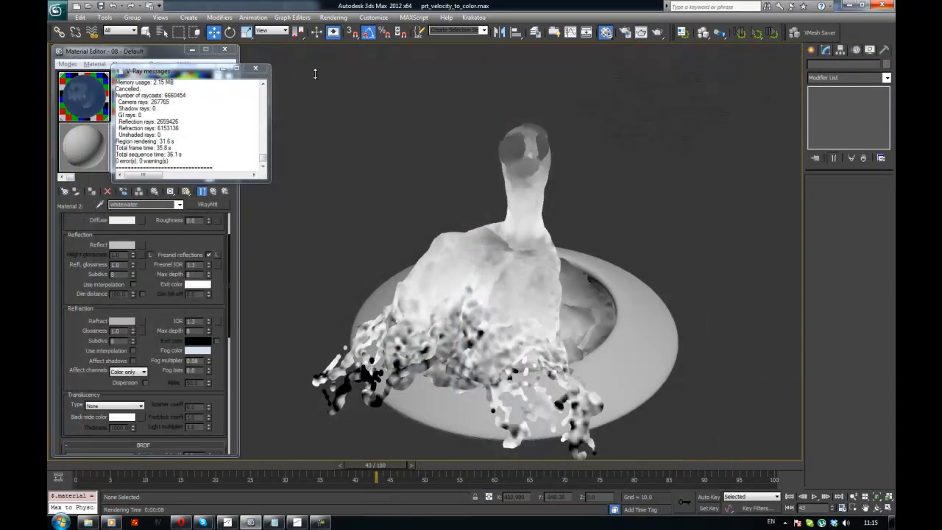
{"action": "left_click_drag", "start_coordinate": [251, 71], "coordinate": [283, 67]}
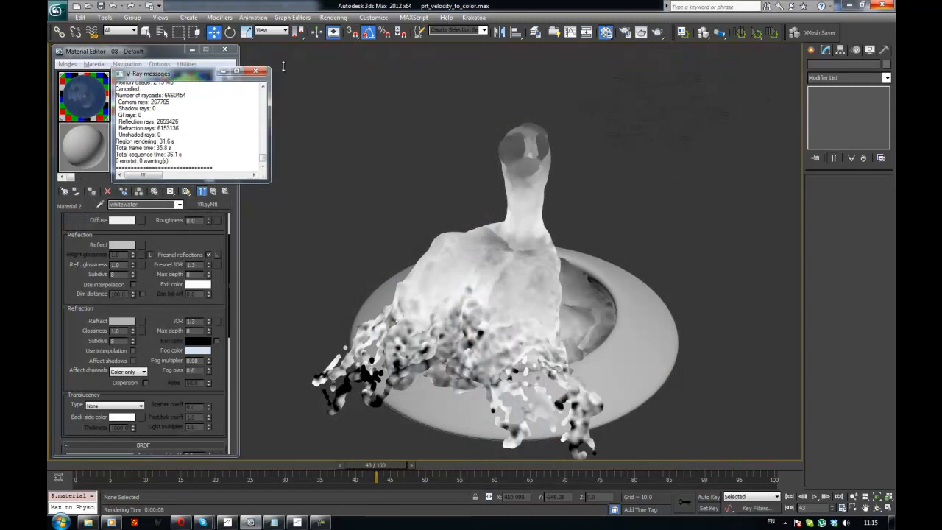
{"action": "left_click", "coordinate": [229, 72]}
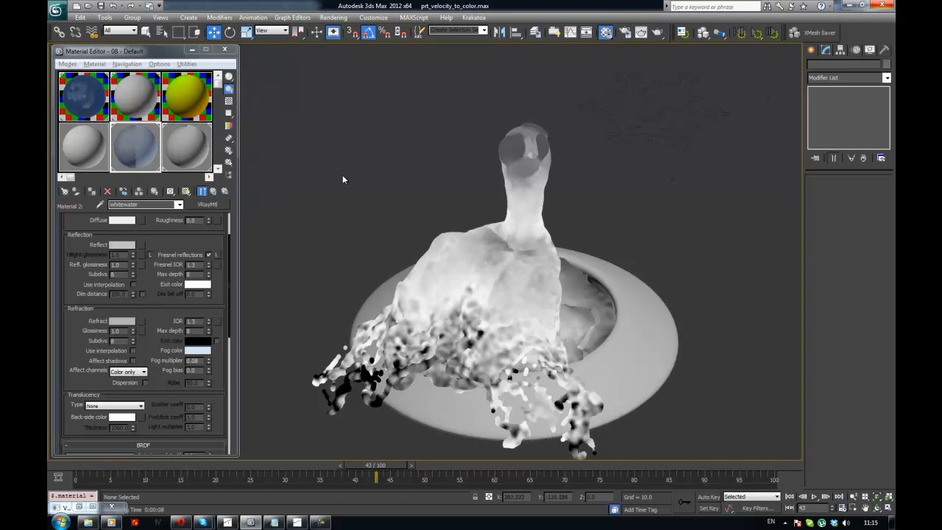
{"action": "middle_click_drag", "start_coordinate": [374, 176], "coordinate": [492, 227], "text": "alt"}
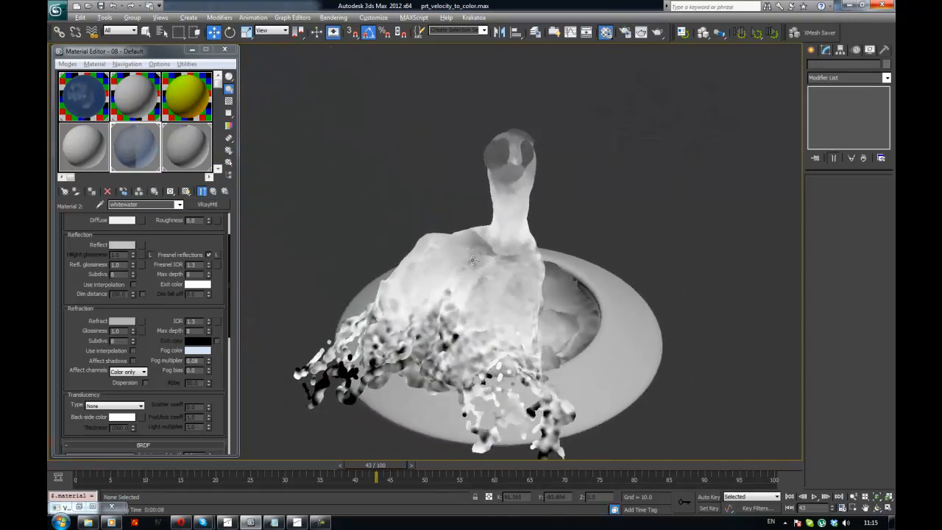
{"action": "middle_click_drag", "start_coordinate": [473, 260], "coordinate": [479, 221], "text": "alt"}
{"action": "middle_click_drag", "start_coordinate": [471, 291], "coordinate": [438, 285], "text": "alt"}
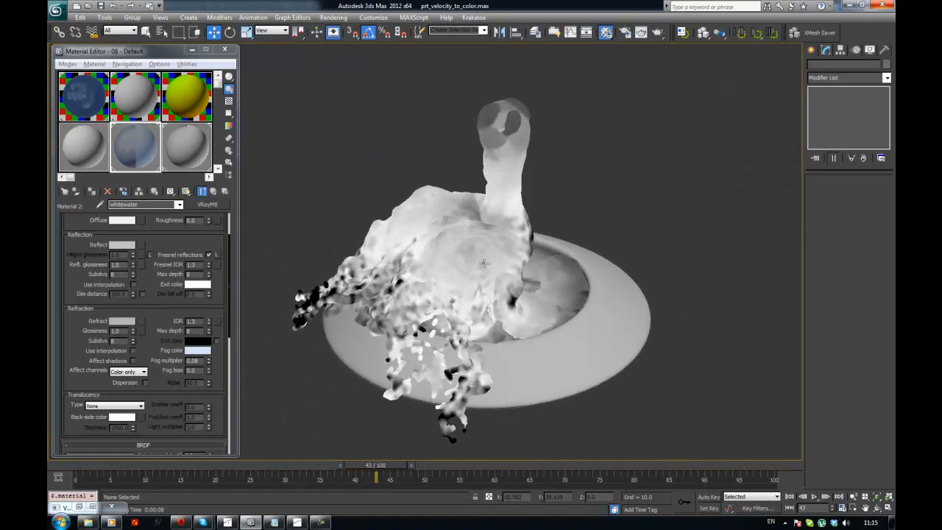
Step: Hide the Frost layer and show the PRT layer so the viewport displays the particles instead of the mesh
{"action": "middle_click_drag", "start_coordinate": [483, 263], "coordinate": [453, 230], "text": "alt"}
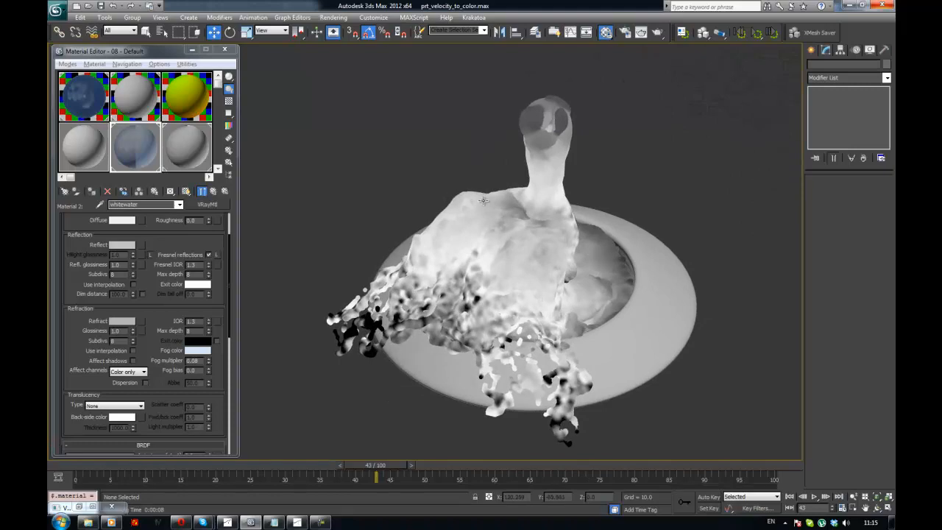
{"action": "middle_click_drag", "start_coordinate": [482, 199], "coordinate": [471, 162], "text": "alt"}
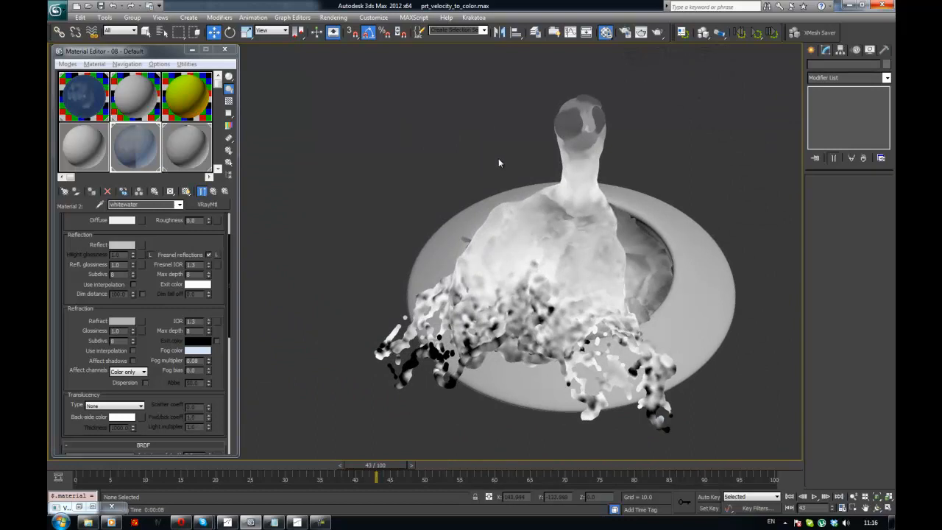
{"action": "left_click", "coordinate": [579, 130]}
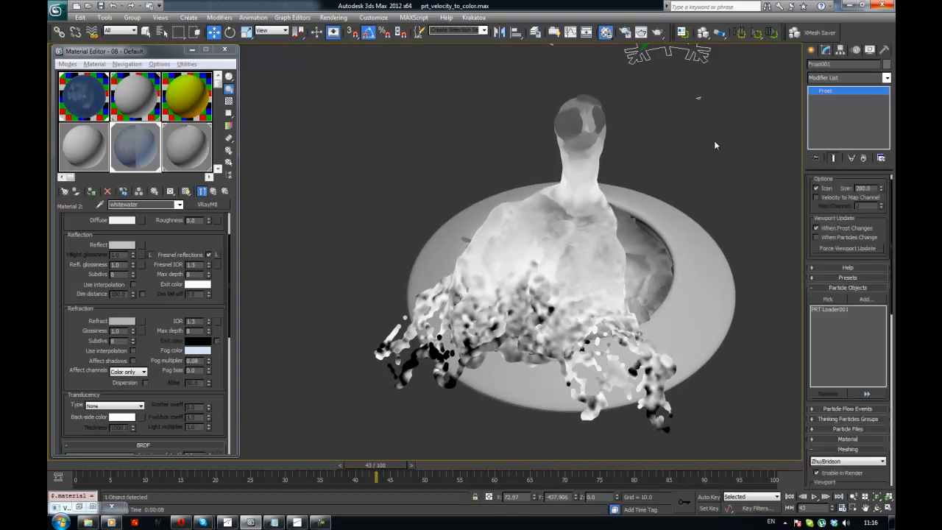
{"action": "left_click", "coordinate": [535, 32]}
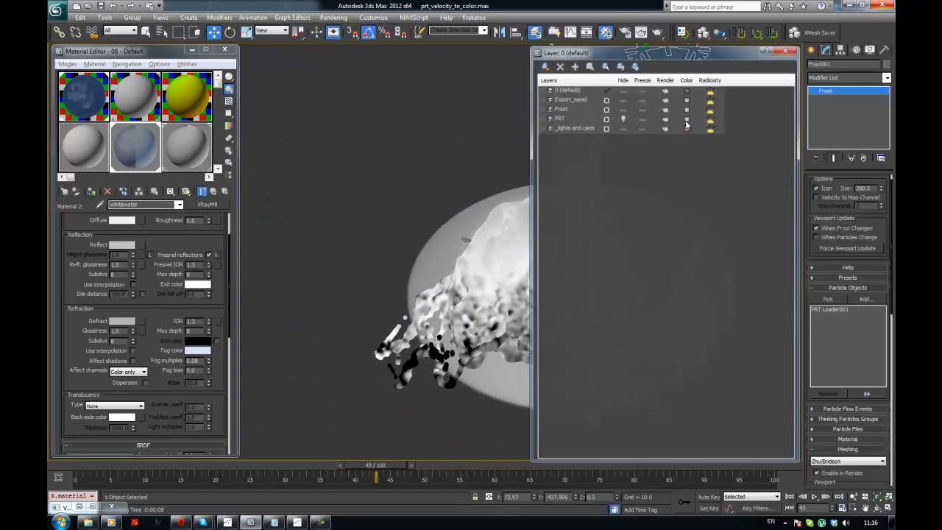
{"action": "left_click", "coordinate": [623, 110]}
{"action": "left_click", "coordinate": [535, 33]}
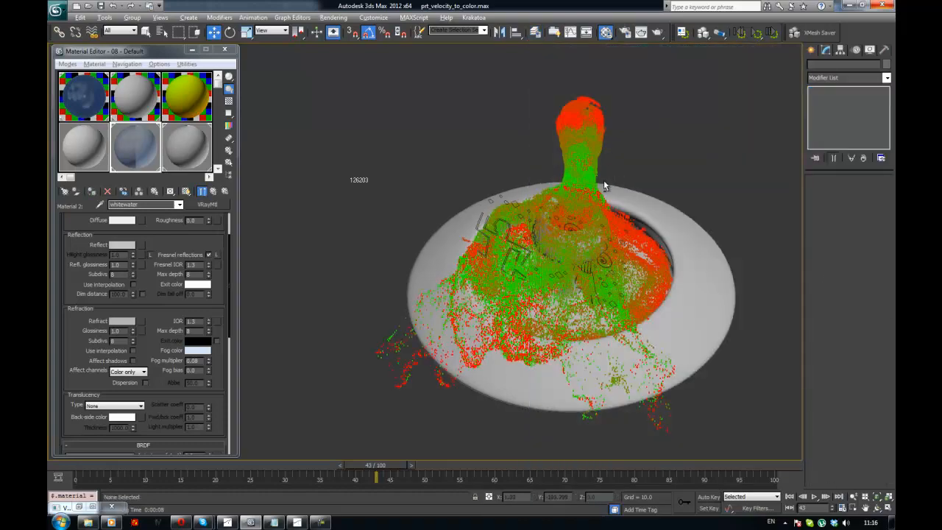
{"action": "mouse_move", "coordinate": [604, 181]}
{"action": "middle_mouse_down", "text": "alt"}
{"action": "mouse_move", "coordinate": [552, 176]}
{"action": "mouse_move", "coordinate": [605, 176]}
{"action": "mouse_move", "coordinate": [604, 197]}
{"action": "mouse_move", "coordinate": [592, 185]}
{"action": "middle_mouse_up", "text": "alt"}
Step: Open the Gradient Ramp map in the diffuse colour of the Krakatoa_gradient material
{"action": "left_click", "coordinate": [163, 160]}
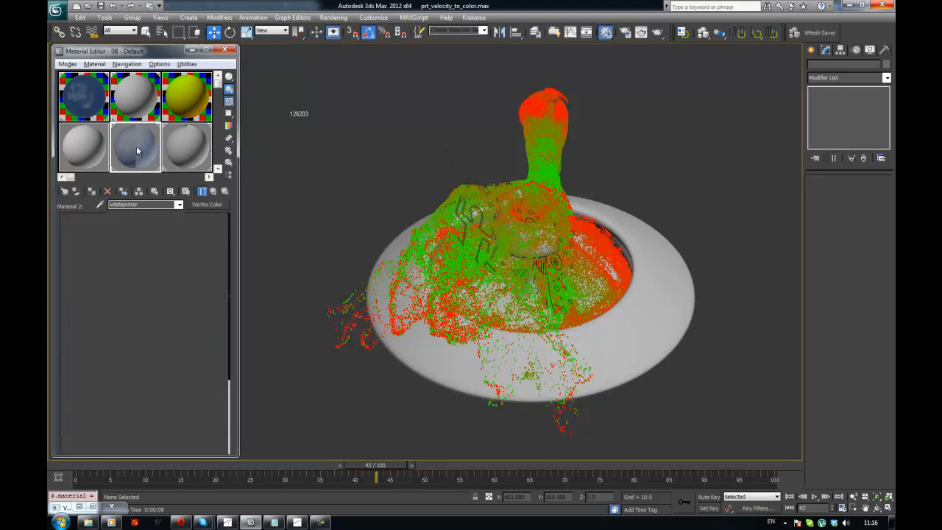
{"action": "left_click", "coordinate": [187, 146]}
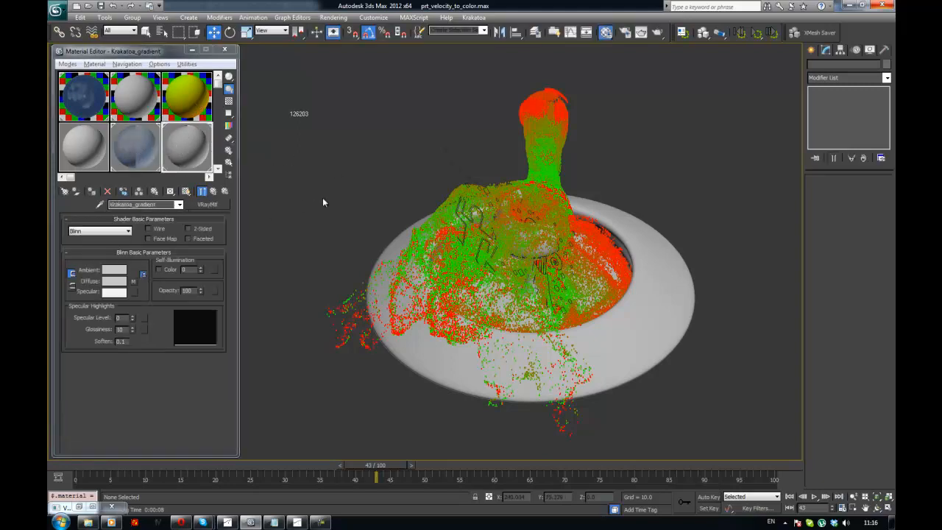
{"action": "key", "text": "comma"}
{"action": "left_click", "coordinate": [135, 282]}
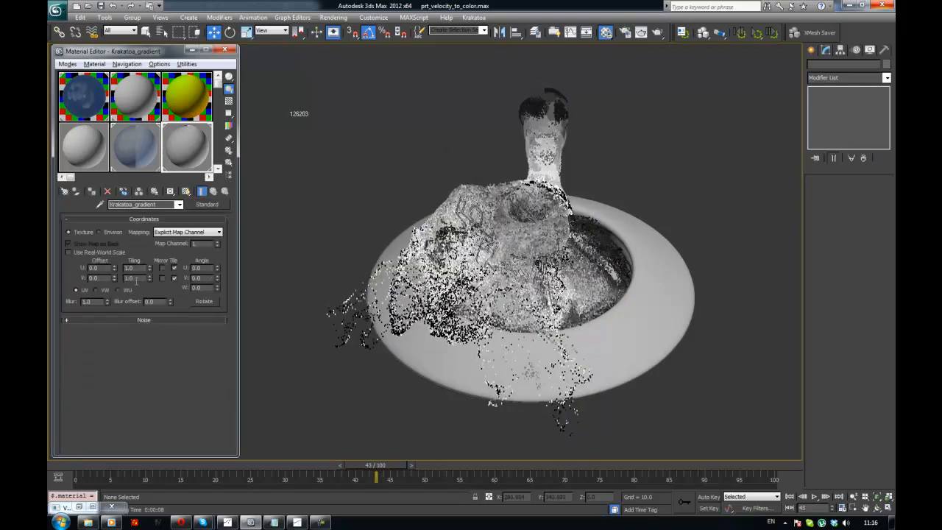
{"action": "scroll", "coordinate": [147, 289], "scroll_direction": "down", "scroll_amount": 2}
Step: Recolour the gradient ramp's middle flag to bright green, RGB 61, 231, 27, and check the particle colours from several angles
{"action": "left_click", "coordinate": [144, 355]}
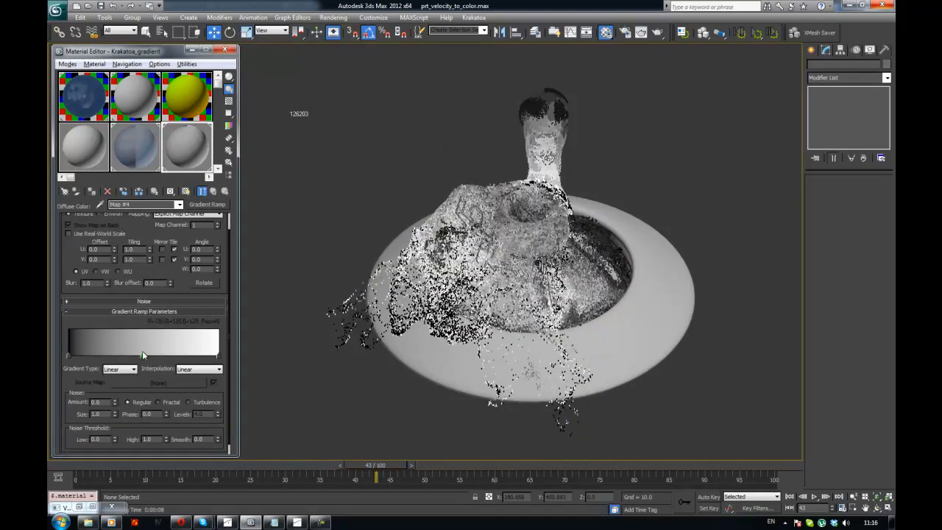
{"action": "double_click", "coordinate": [142, 353]}
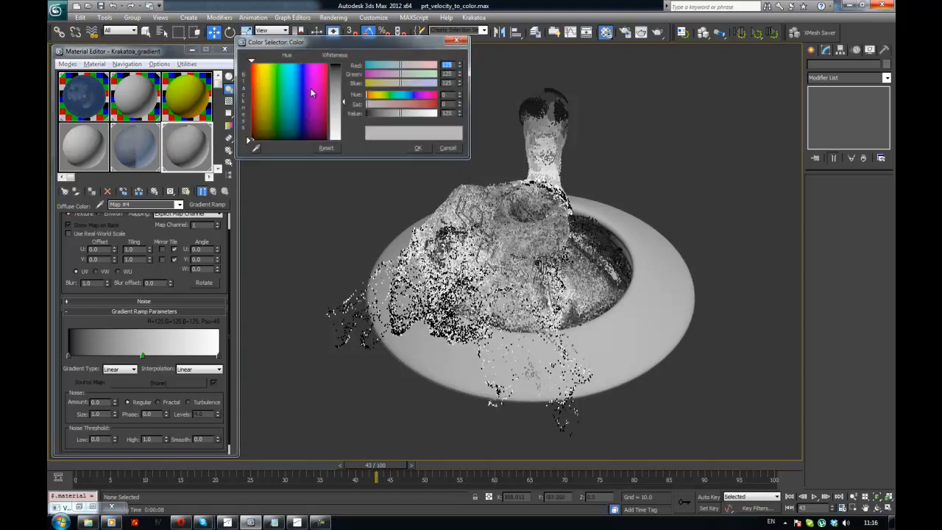
{"action": "left_click_drag", "start_coordinate": [304, 86], "coordinate": [276, 75]}
{"action": "left_click_drag", "start_coordinate": [336, 101], "coordinate": [336, 72]}
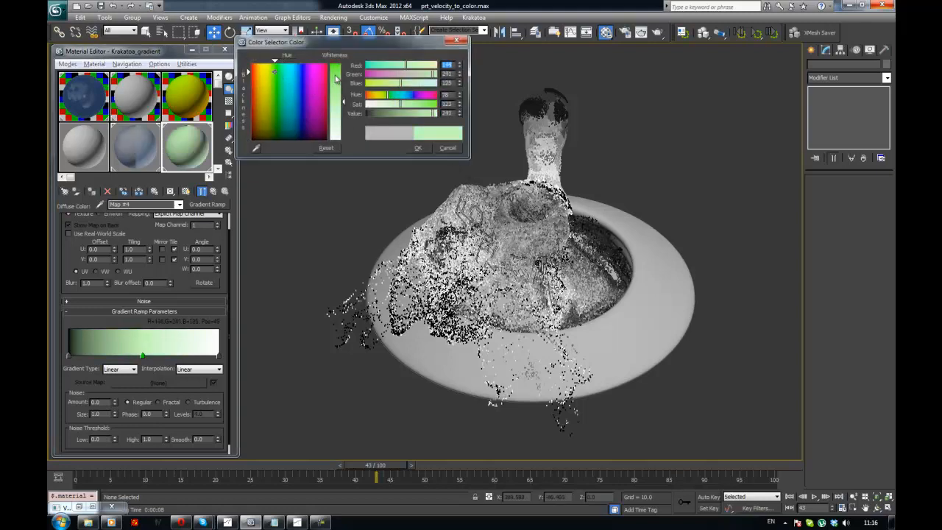
{"action": "left_click", "coordinate": [418, 148]}
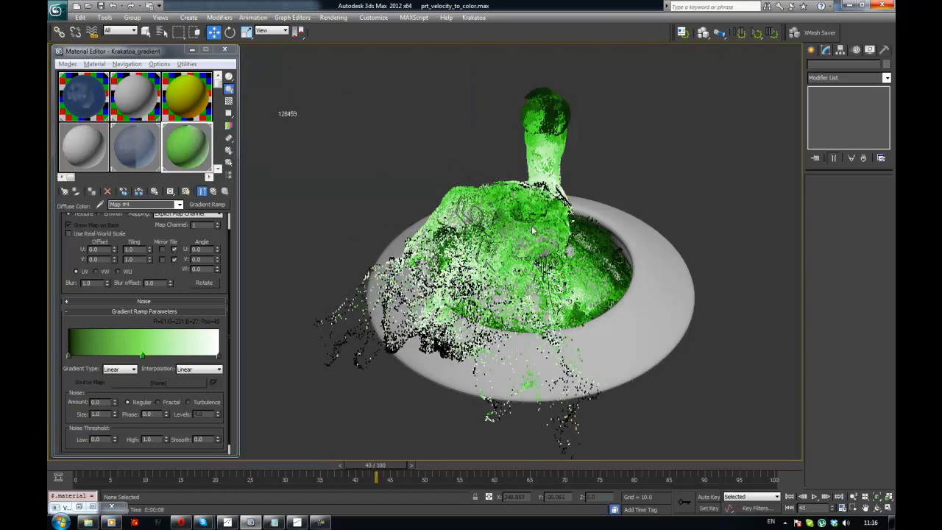
{"action": "middle_click_drag", "start_coordinate": [521, 242], "coordinate": [414, 241], "text": "alt"}
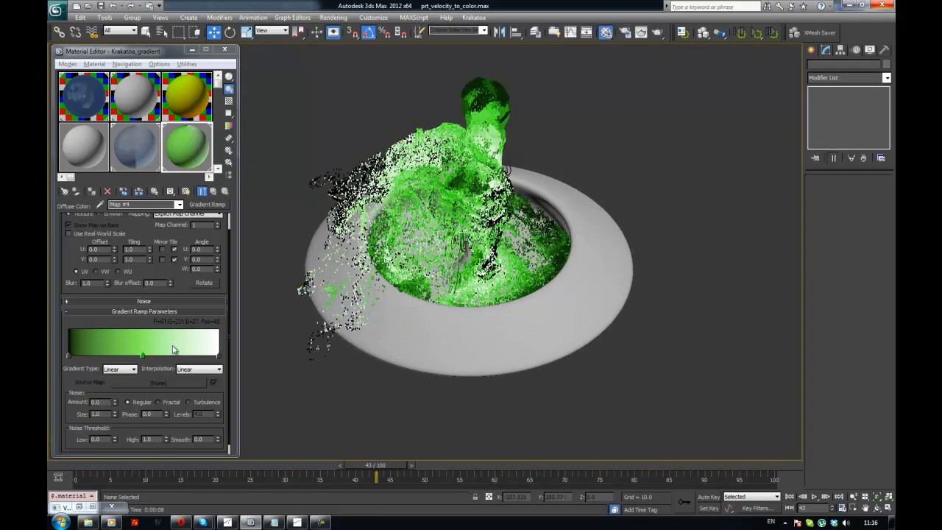
{"action": "middle_click_drag", "start_coordinate": [469, 210], "coordinate": [560, 287], "text": "alt"}
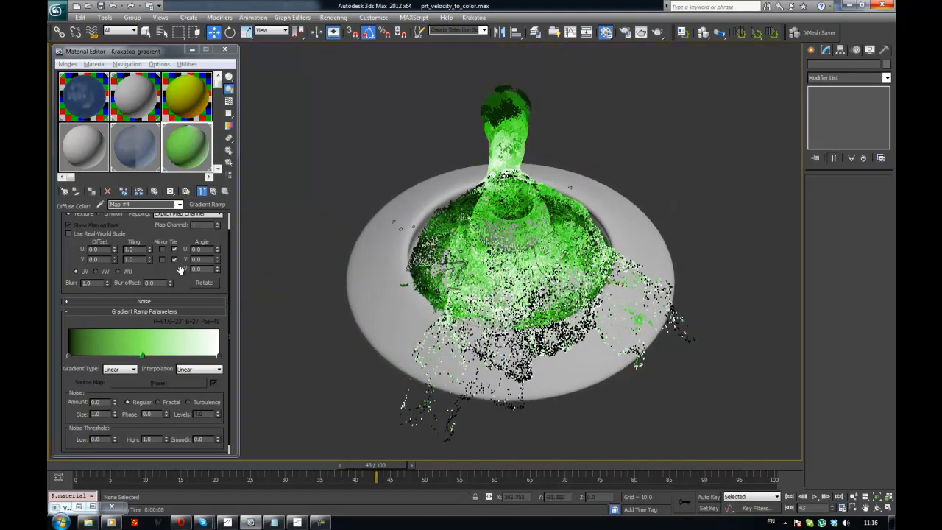
{"action": "middle_click_drag", "start_coordinate": [547, 252], "coordinate": [573, 242], "text": "alt"}
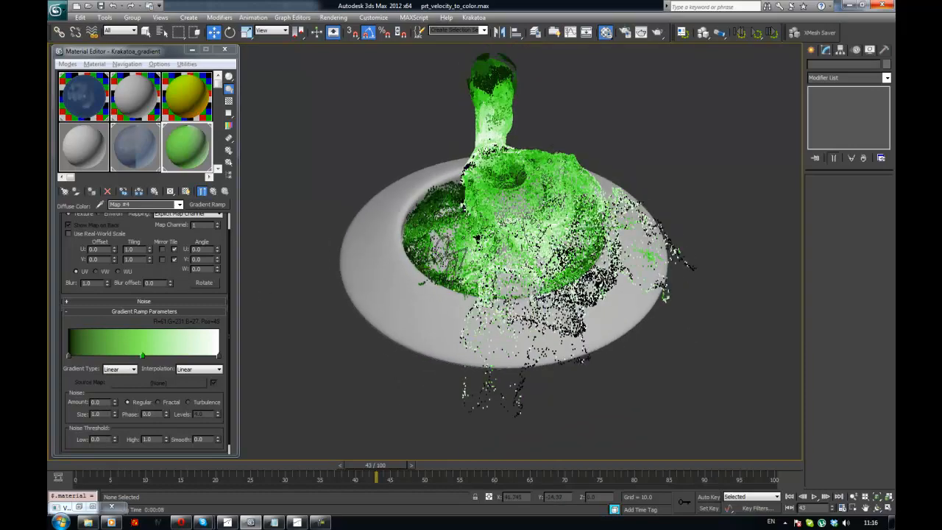